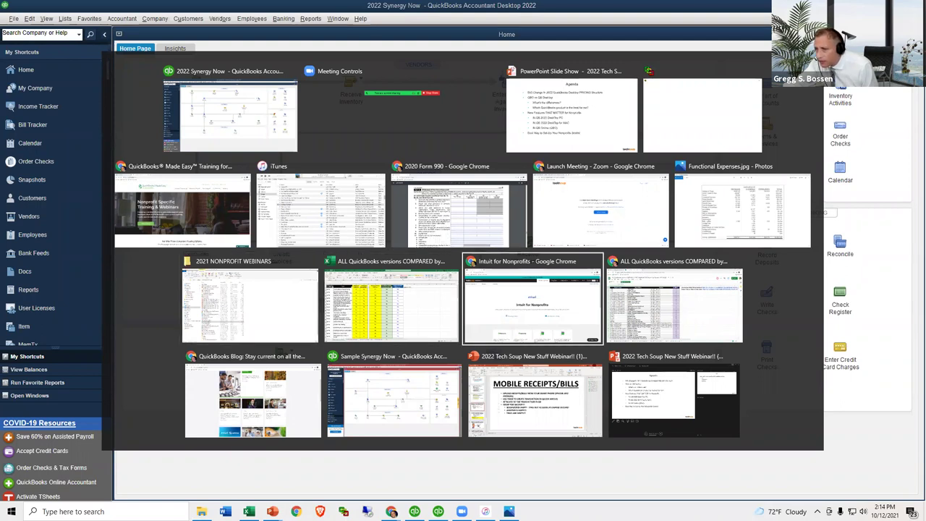
Switch to the Chrome window holding the QuickBooks Made Easy site and show the QuickBooks Online company dashboard.
key("alt+Tab")
key("alt+Tab")
key("alt+Tab")
key("alt+Tab")
key("alt+Tab")
key("alt+Tab")
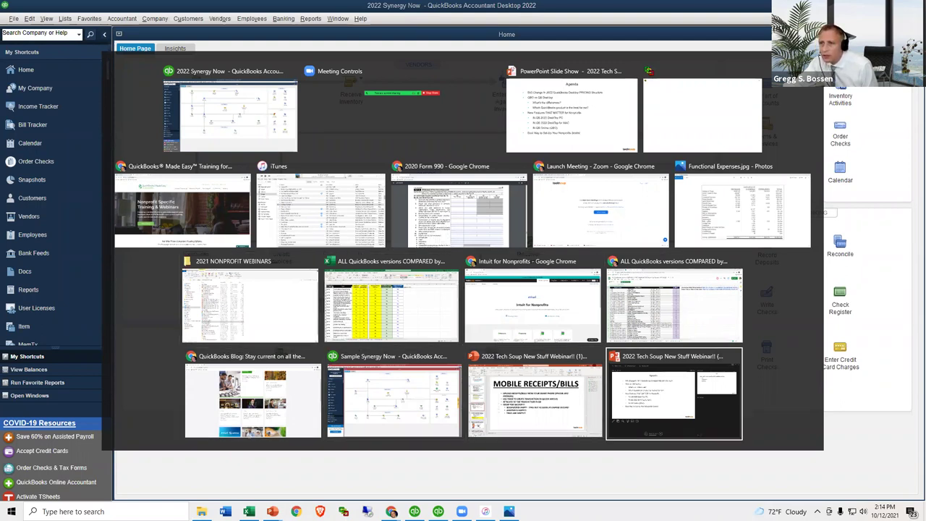
key("alt+Tab")
key("alt+Tab")
key("alt+Tab")
key("alt+Tab")
key("alt+Tab")
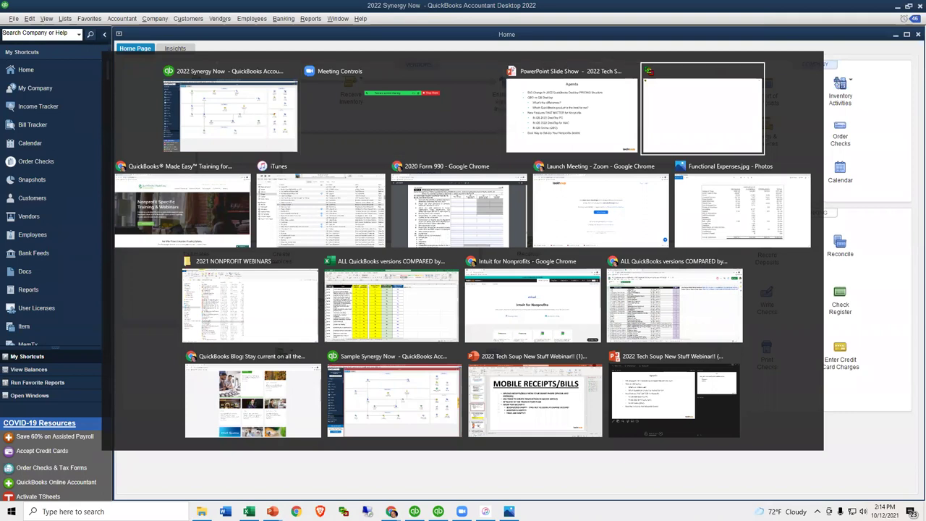
key("alt+Tab")
key("alt+Tab")
key("alt+Tab")
key("alt+Tab")
key("alt+Tab")
key("alt+Tab")
key("alt+Tab")
key("alt+Tab")
key("alt+Tab")
key("alt+Tab")
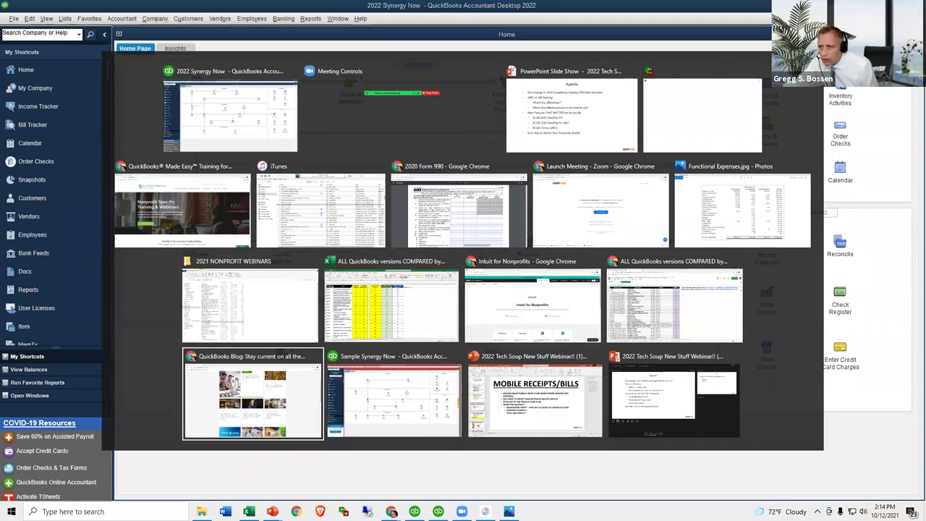
key("alt+Tab")
key("alt+Tab")
key("alt+Tab")
key("alt+Tab")
key("alt+Tab")
key("alt+Tab")
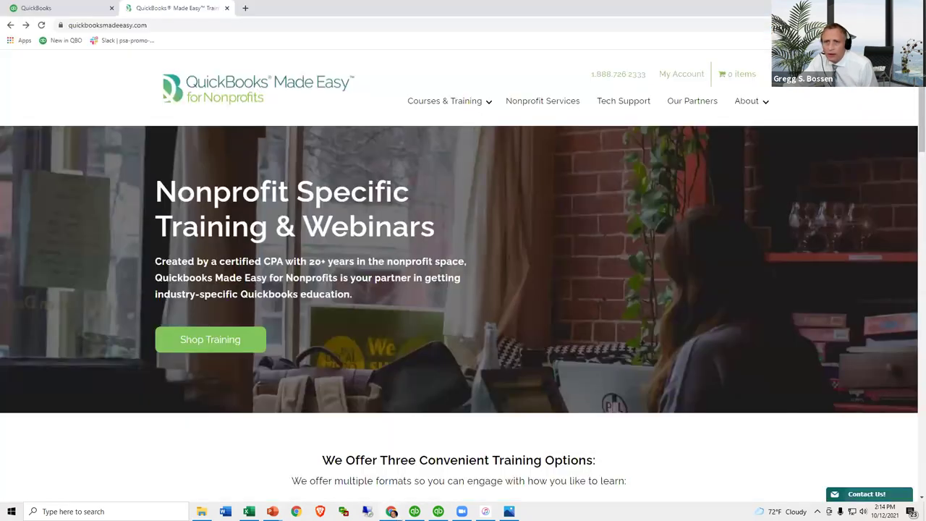
left_click(80, 9)
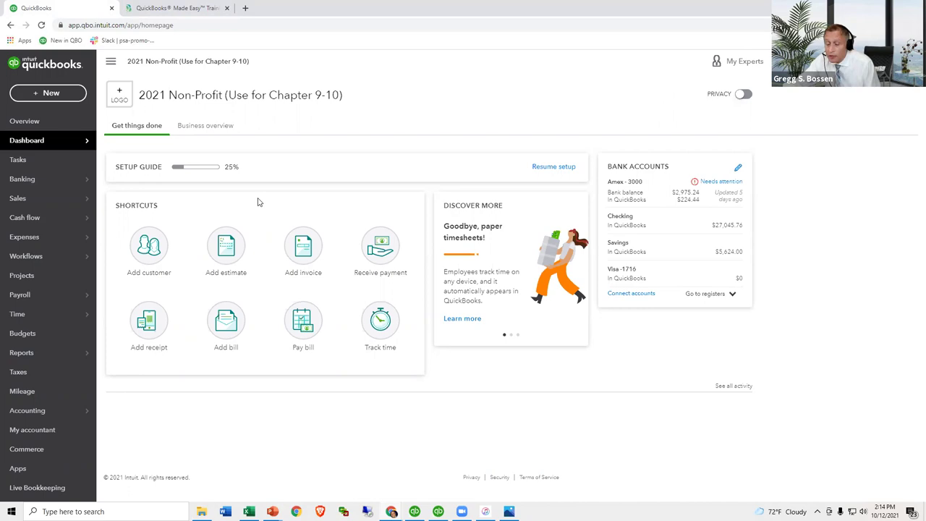
View the 2022 Synergy Now home page in QuickBooks Desktop and return to the QuickBooks Online dashboard in Chrome.
key("alt+Tab")
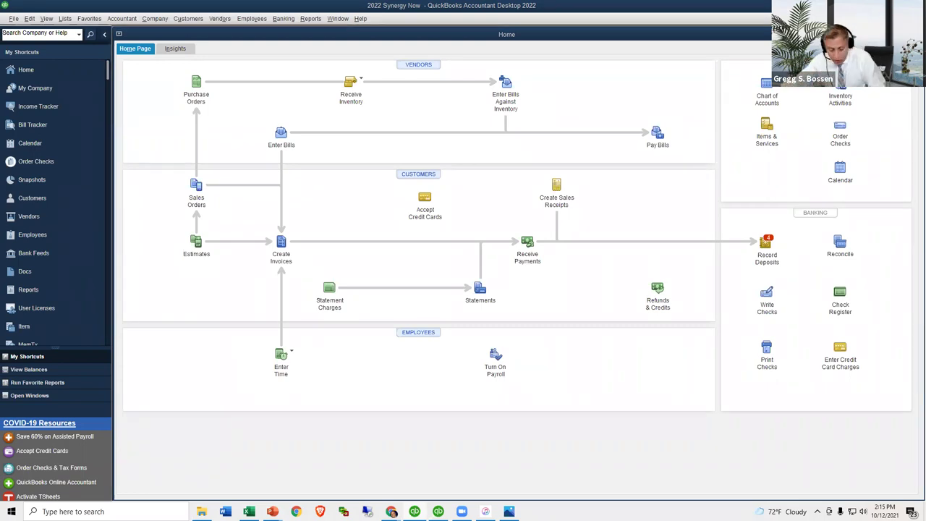
key("alt+Tab")
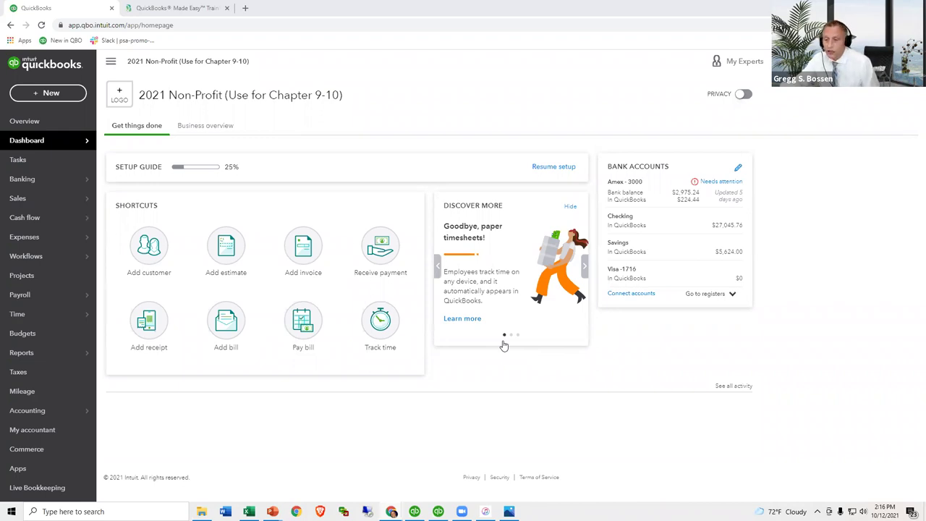
Switch to the PowerPoint slide show and advance from the Agenda to the slide "QuickBooks Desktop: BIG Pricing Structure Change".
key("alt+Tab")
key("alt+Tab")
key("alt+Tab")
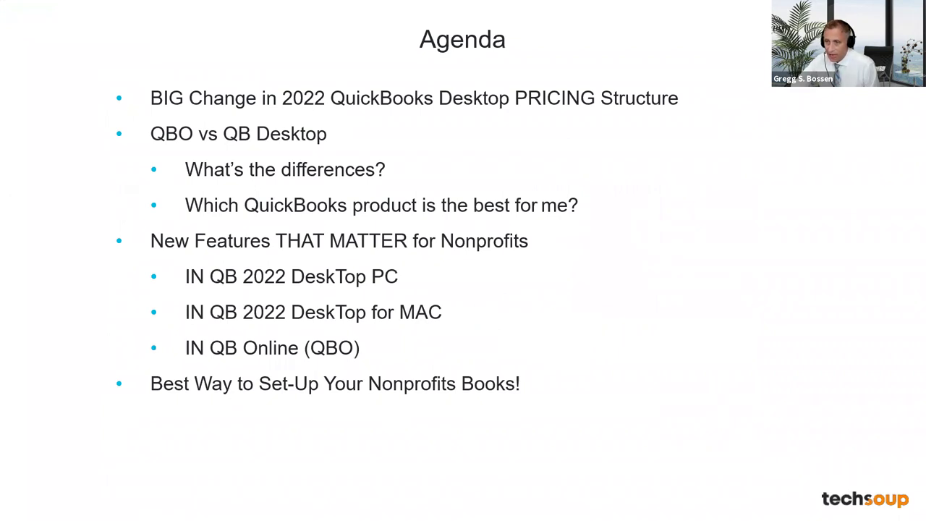
key("Right")
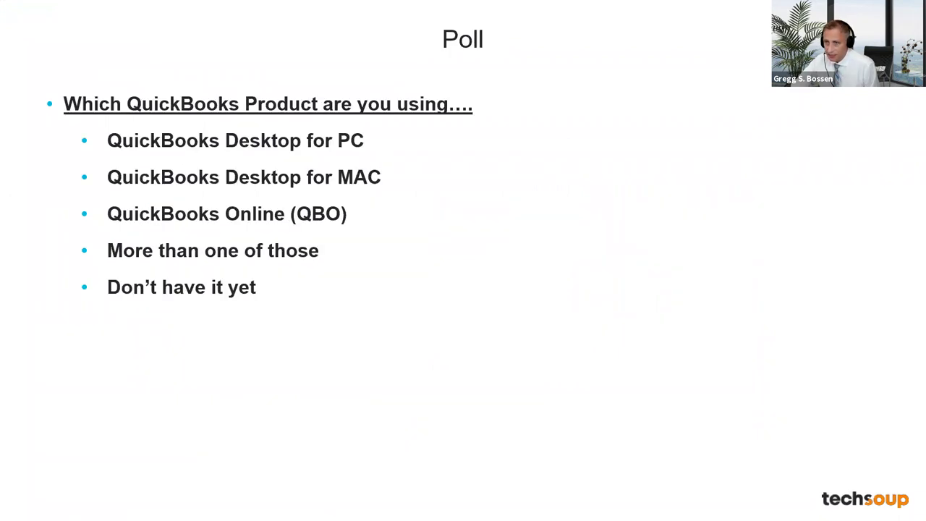
key("Right")
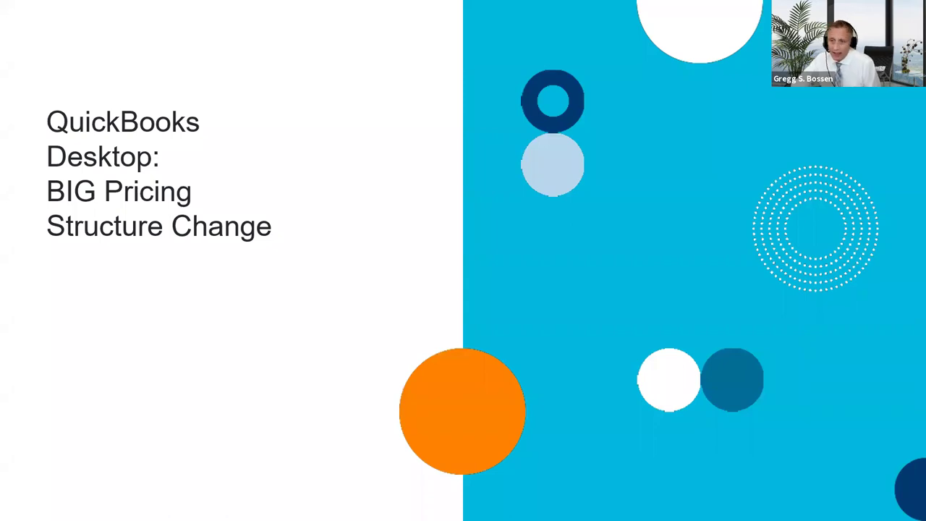
key("alt+Tab")
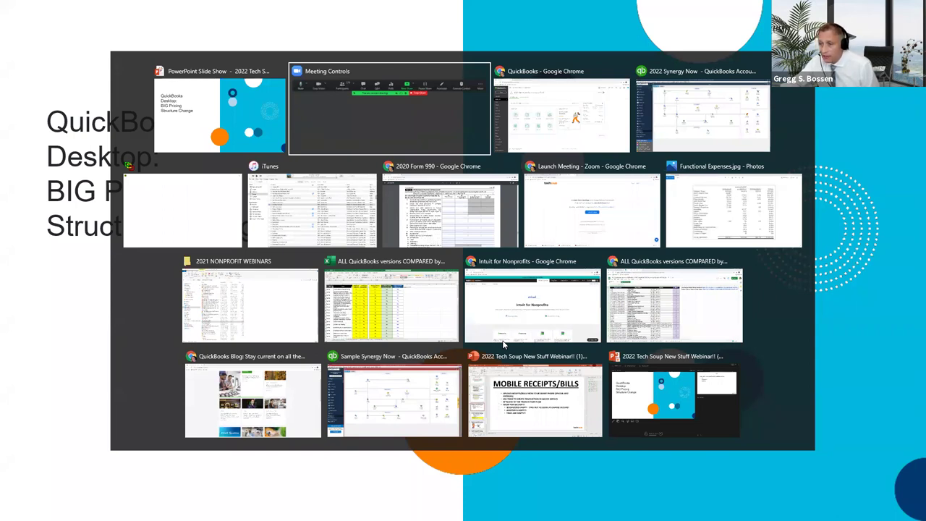
key("alt+Tab")
key("alt+Tab")
key("alt+Tab")
key("alt+Tab")
key("alt+Tab")
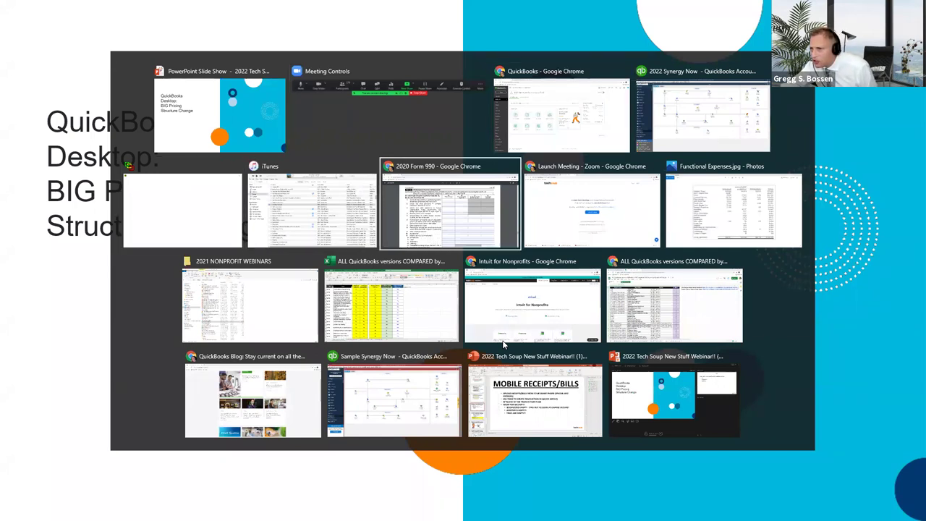
key("alt+Tab")
key("alt+Tab")
key("alt+Tab")
key("alt+Tab")
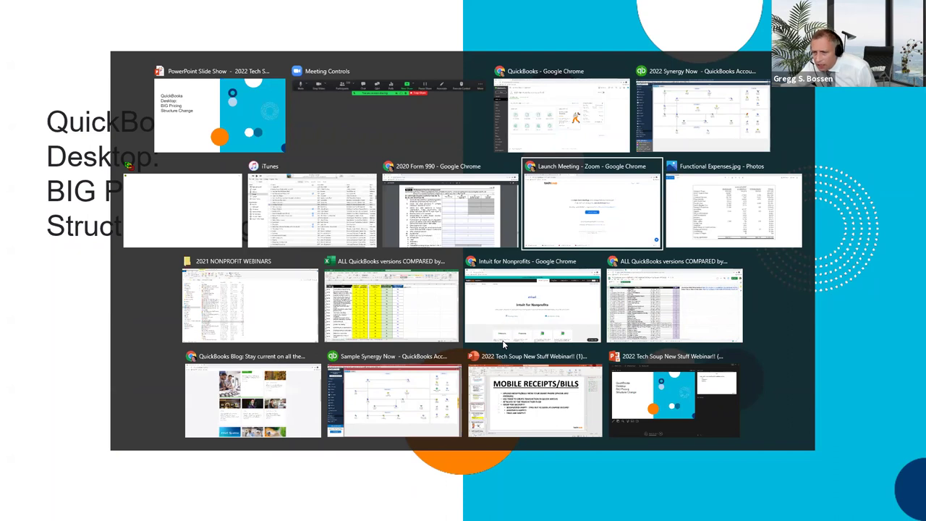
key("alt+Tab")
key("alt+Tab")
key("alt+Tab")
key("alt+Tab")
key("alt+Tab")
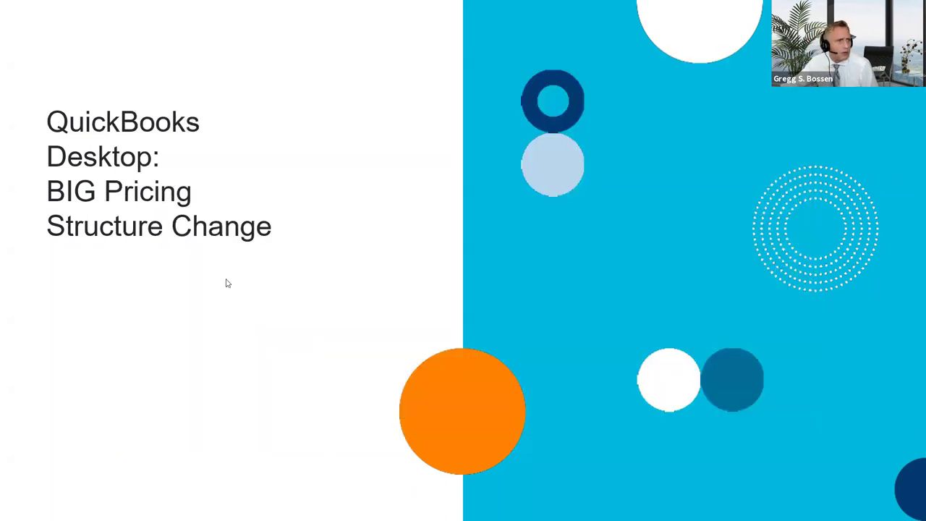
Switch to the QuickBooks Online window in Chrome and open techsoup.org in a new tab.
key("alt+Tab")
key("alt+Tab")
key("alt+Tab")
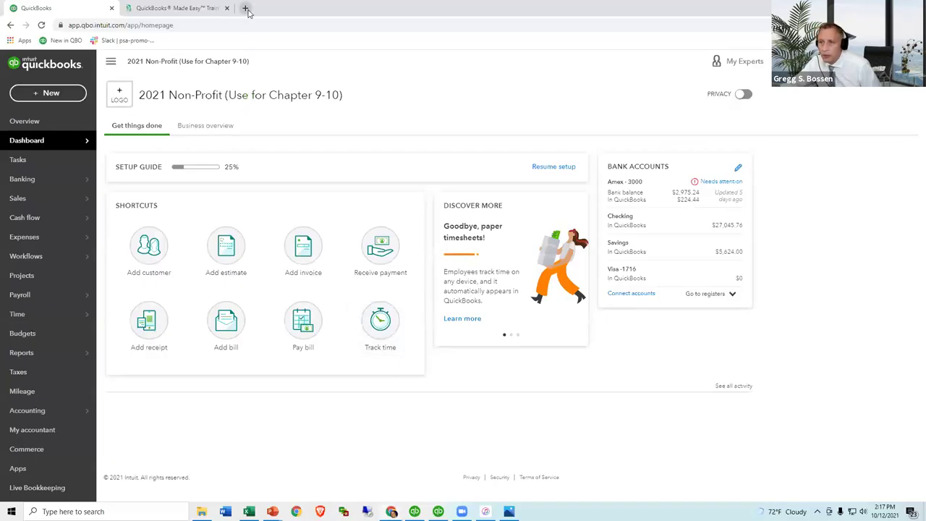
left_click(246, 9)
type("tech")
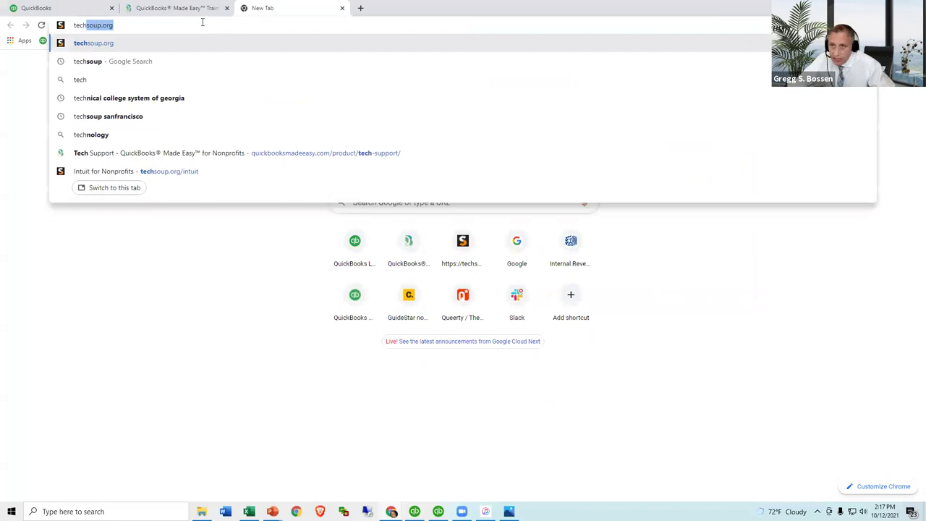
left_click(114, 48)
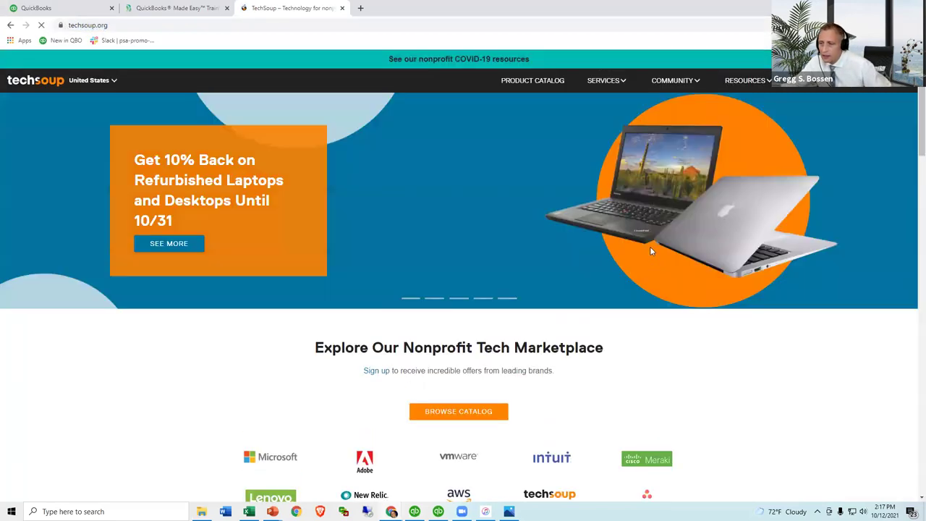
Open TechSoup's Intuit for Nonprofits page and examine the admin fees of the listed QuickBooks products.
scroll(641, 278, "down", 1)
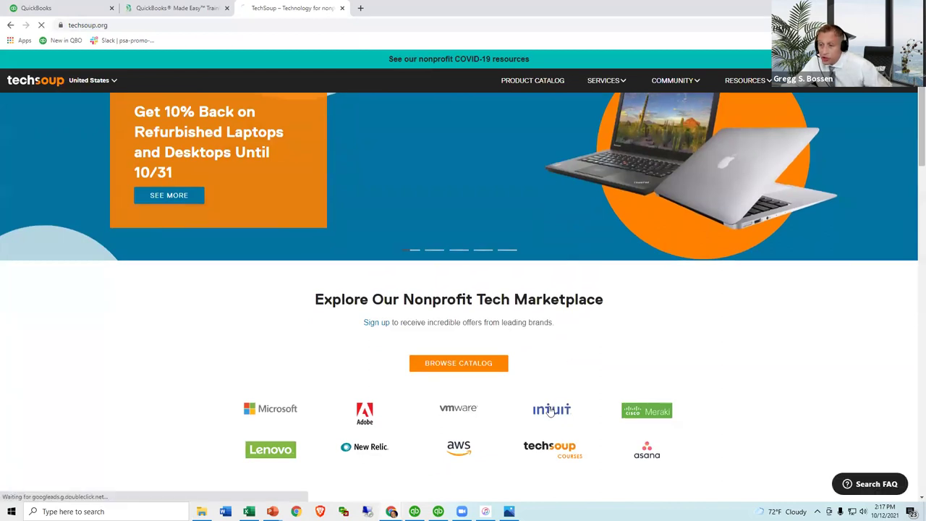
left_click(550, 410)
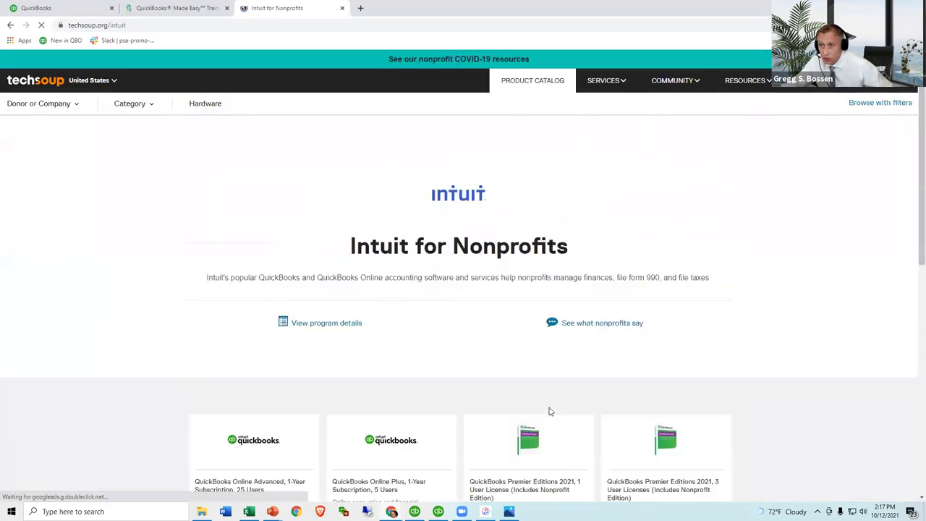
scroll(668, 246, "down", 3)
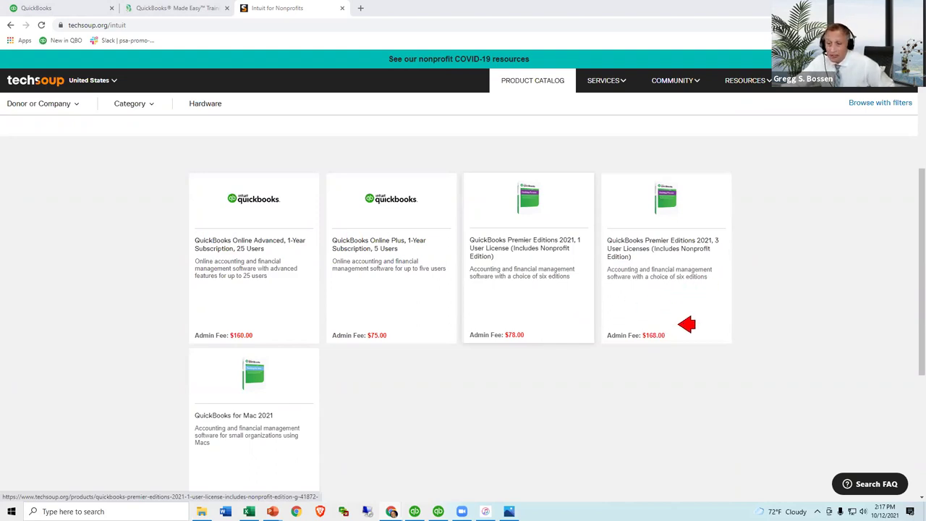
scroll(680, 340, "down", 2)
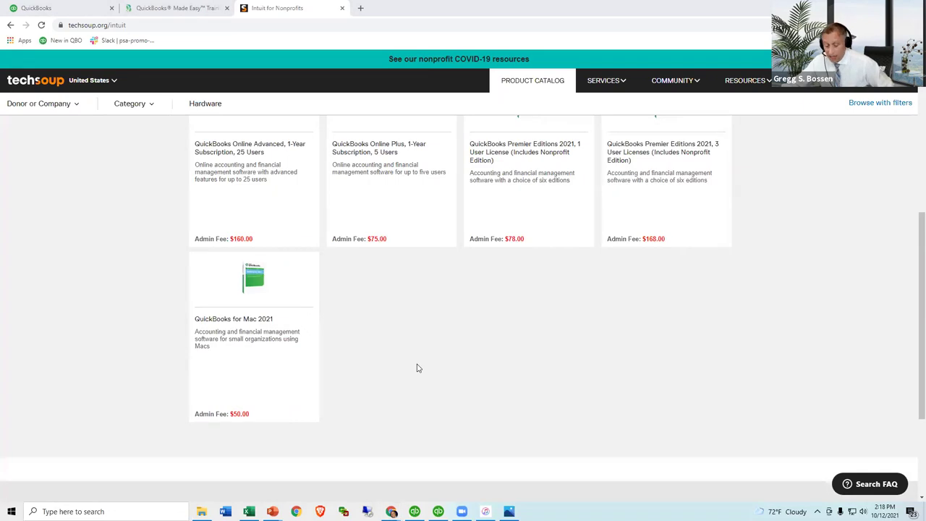
Return to the PowerPoint slide show and show the slide on QuickBooks Desktop pricing changes beginning with version 2022.
key("alt+Tab")
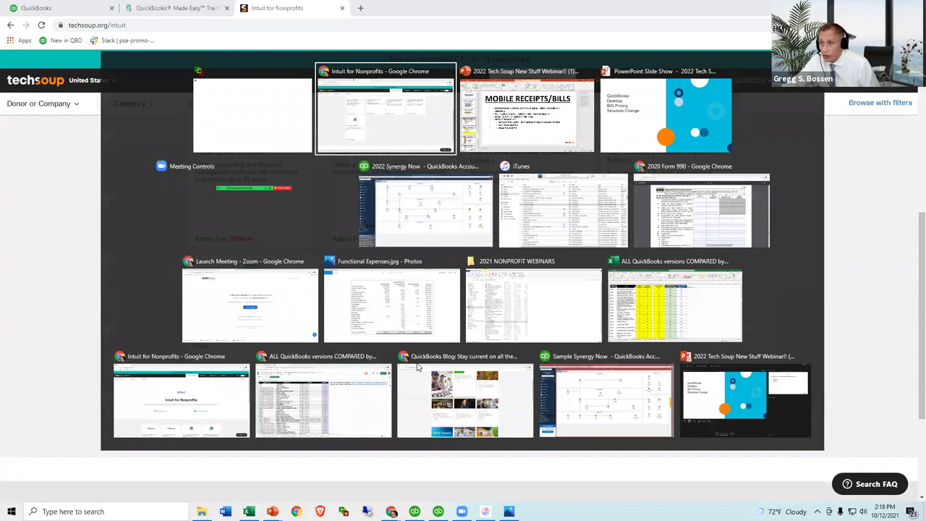
key("alt+Tab")
key("alt+Tab")
key("alt+Tab")
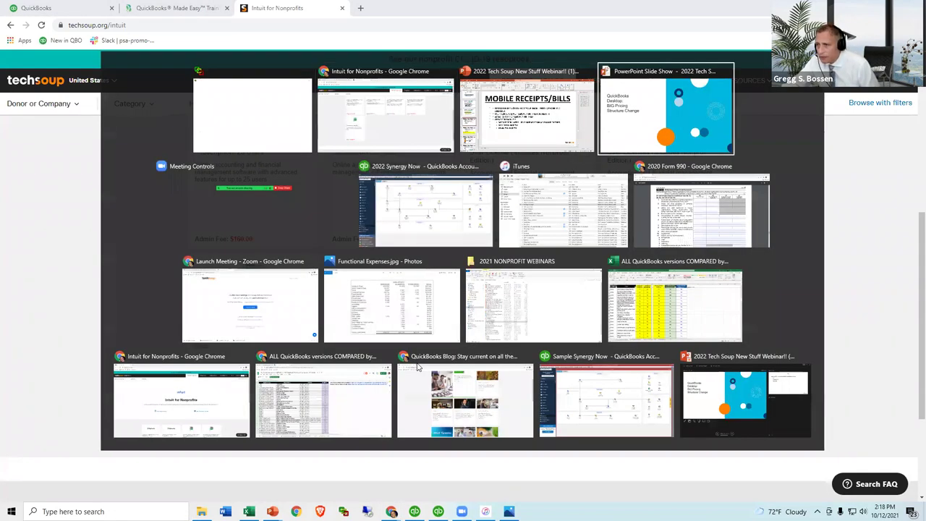
key("alt+Tab")
key("alt+Tab")
key("alt+Tab")
key("alt+Tab")
key("alt+Tab")
key("alt+Tab")
key("alt+Tab")
key("alt+Tab")
key("alt+Tab")
key("alt+Tab")
key("alt+Tab")
key("alt+Tab")
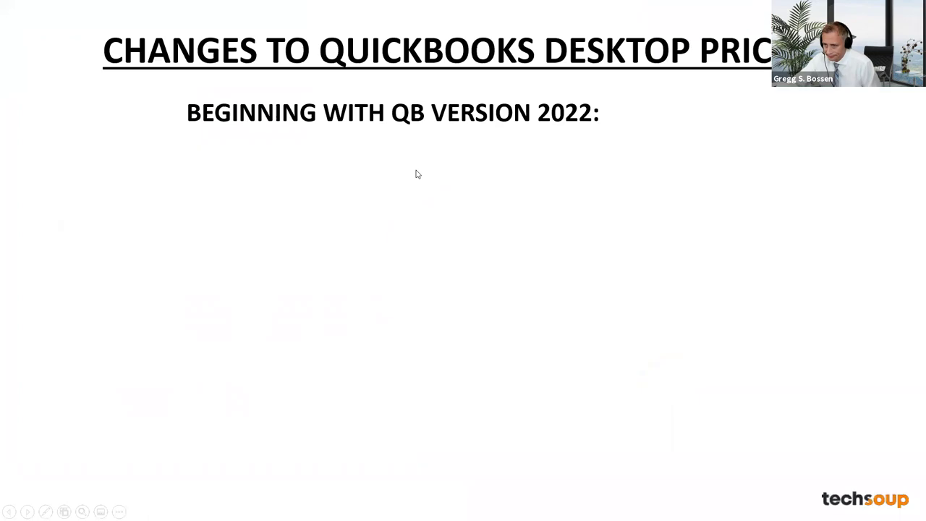
left_click(417, 174)
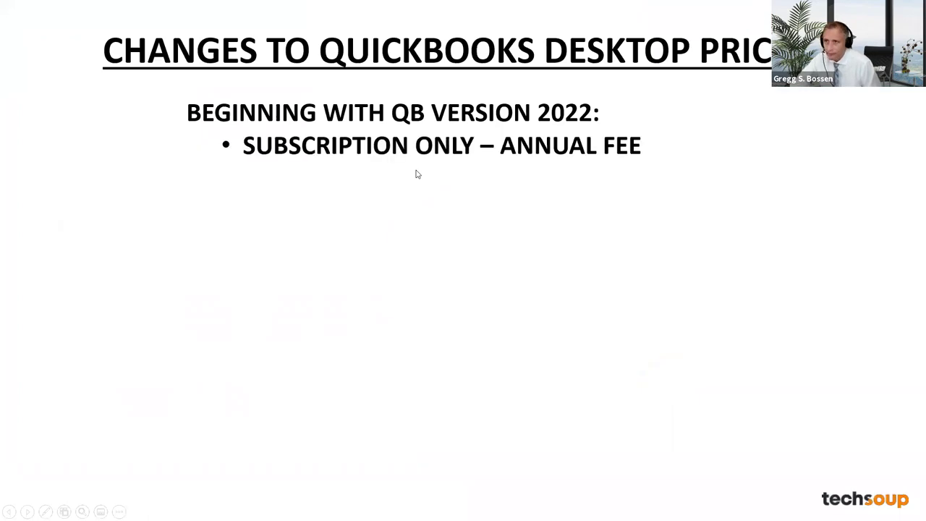
key("Left")
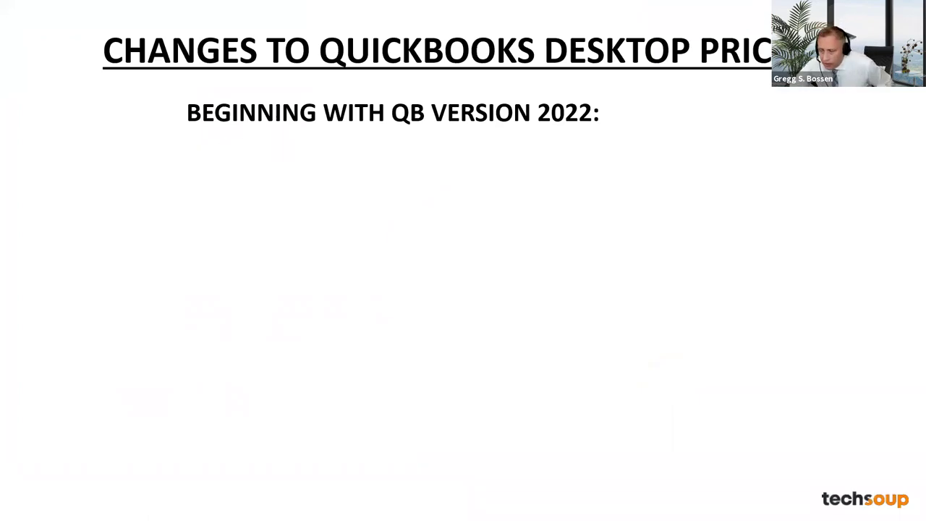
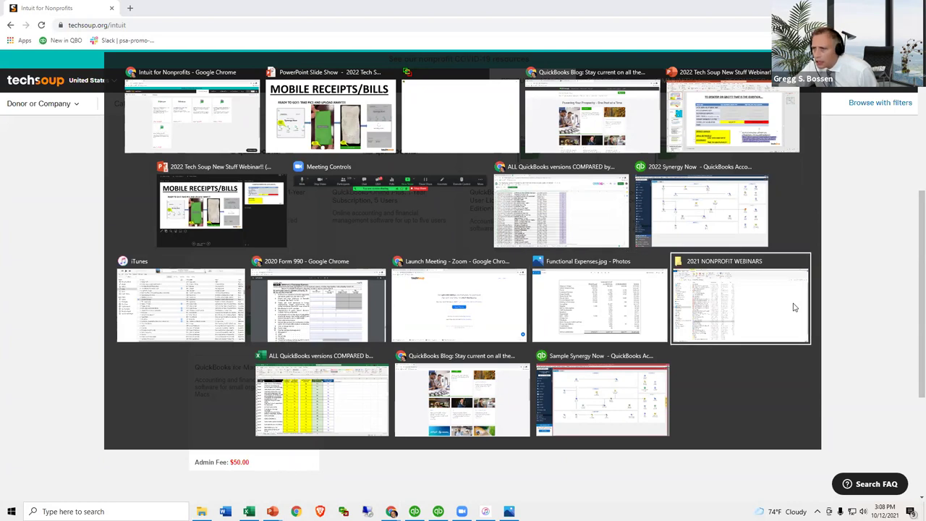
Look through the open windows, including the QuickBooks Blog, and bring up the Intuit for Nonprofits page in Chrome.
key("alt+Tab")
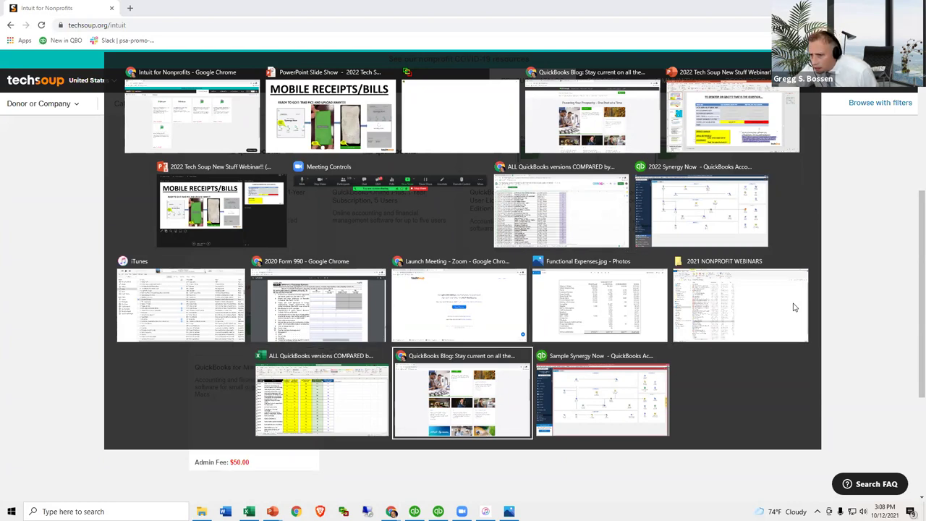
key("alt+Tab")
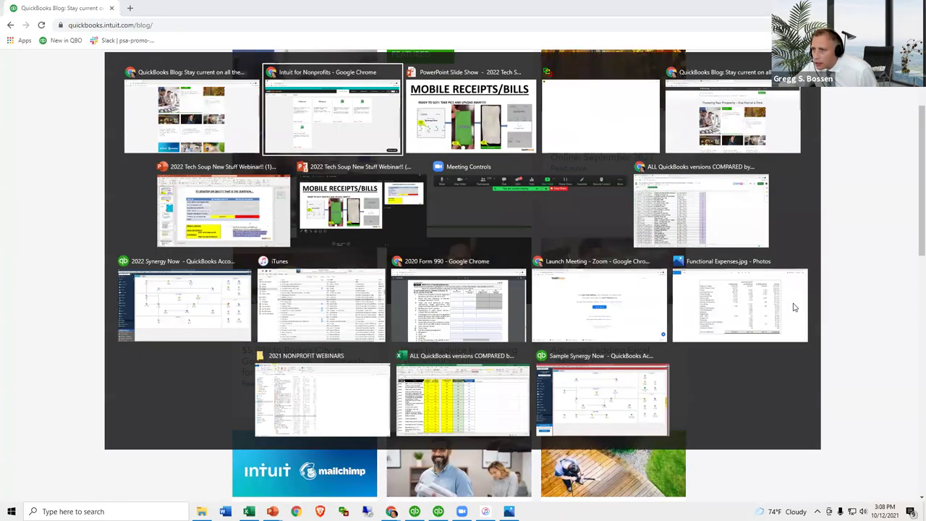
key("alt+Tab")
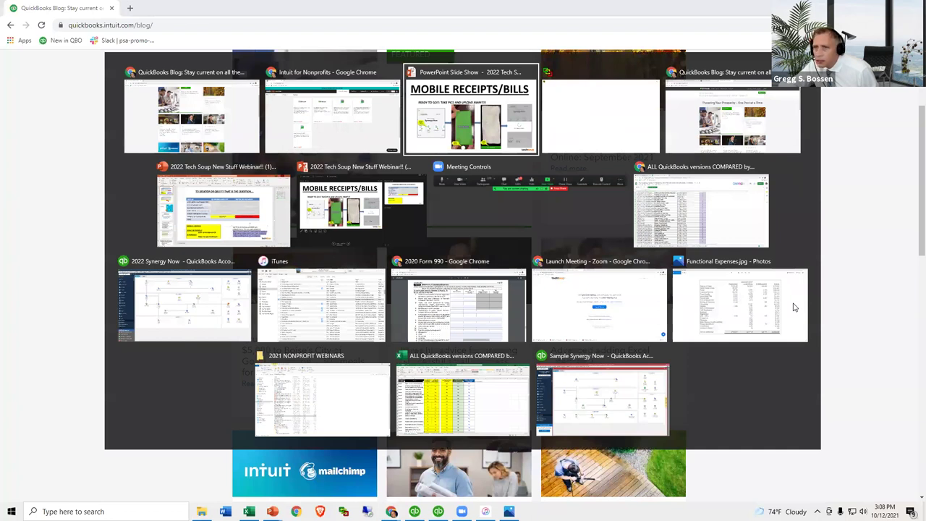
key("alt+Tab")
key("alt+Tab")
key("alt+Tab")
key("alt+Tab")
key("alt+Tab")
key("alt+Tab")
key("alt+Tab")
key("alt+Tab")
key("alt+Tab")
key("alt+Tab")
key("alt+Tab")
key("alt+Tab")
key("alt+Tab")
key("alt+Tab")
key("alt+Tab")
key("alt+Tab")
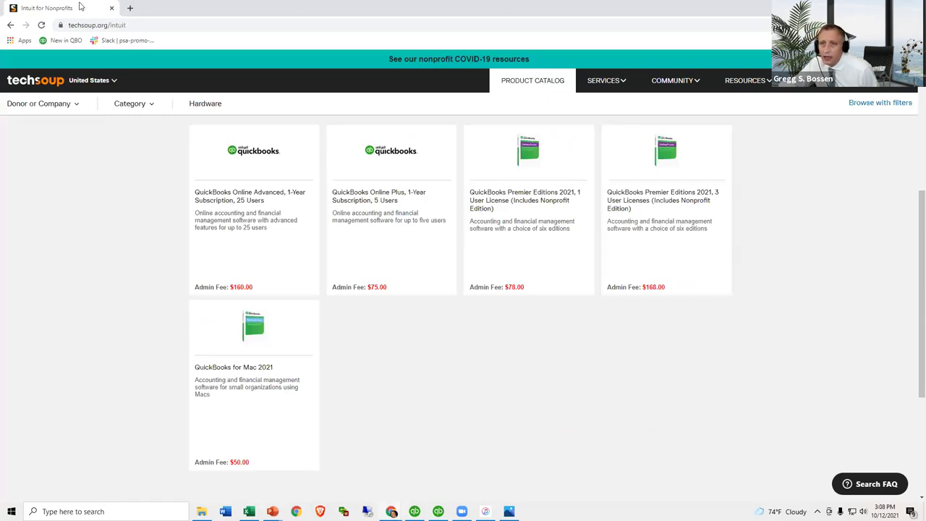
Open QuickBooks Online in a new browser tab and go to the Receipts page of the Banking section.
left_click(131, 9)
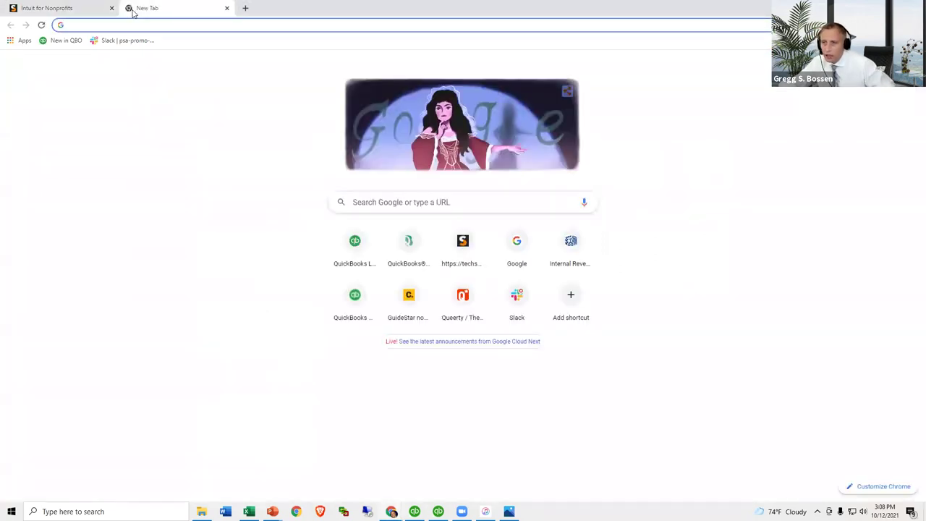
left_click(352, 244)
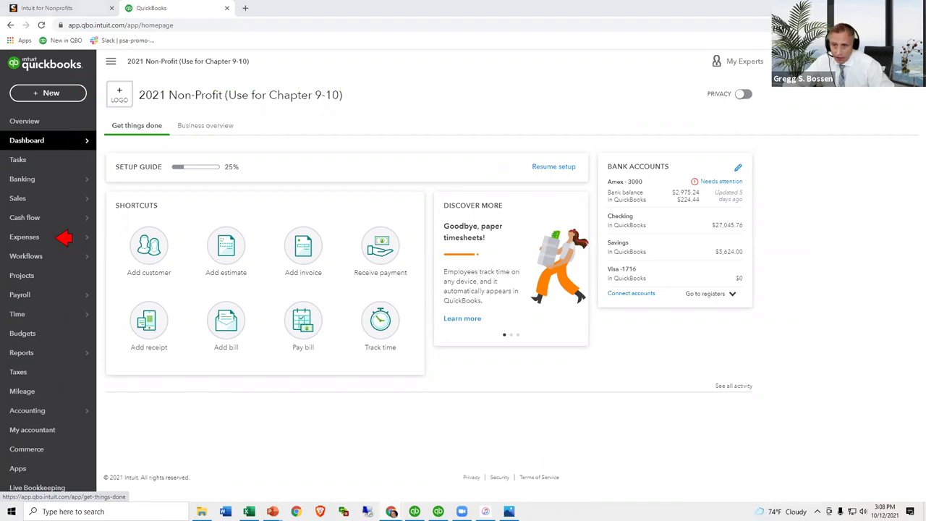
mouse_move(59, 181)
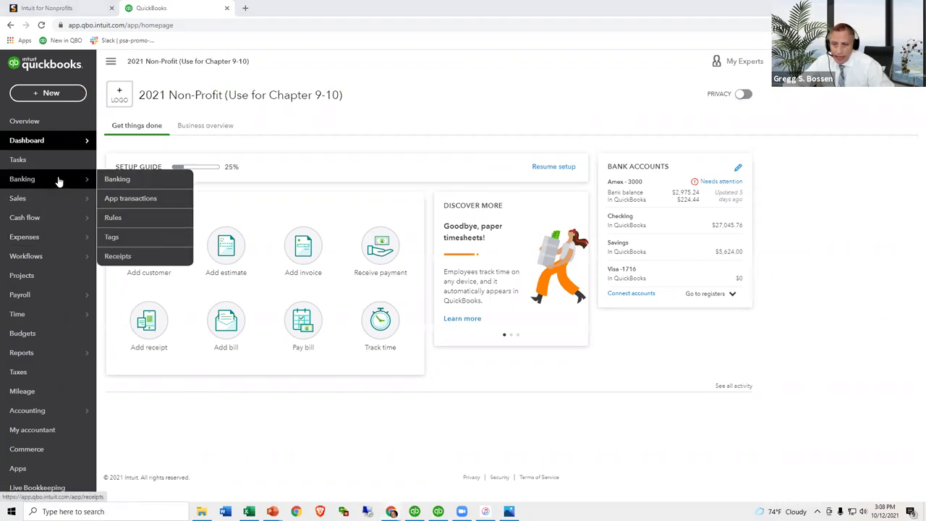
left_click(118, 257)
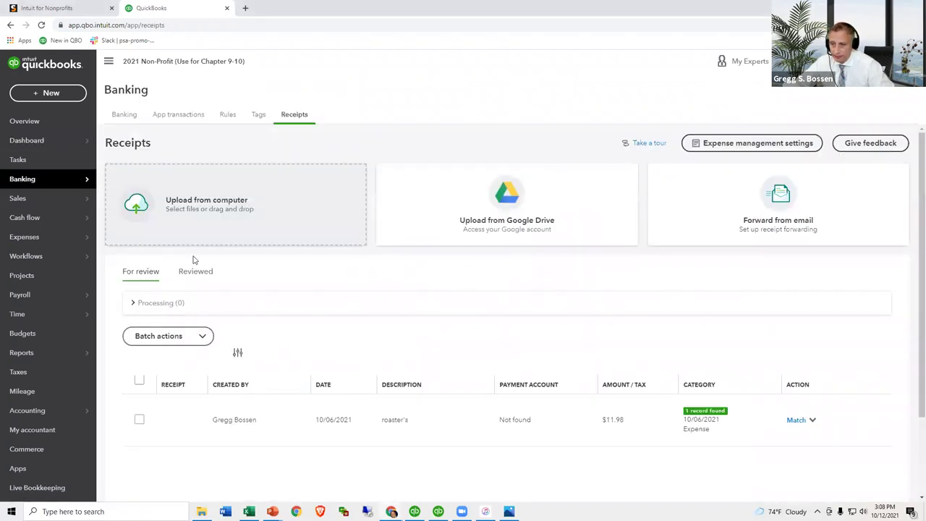
Duplicate the QuickBooks Receipts page in a second browser tab and open the advanced transaction search there.
scroll(439, 274, "down", 2)
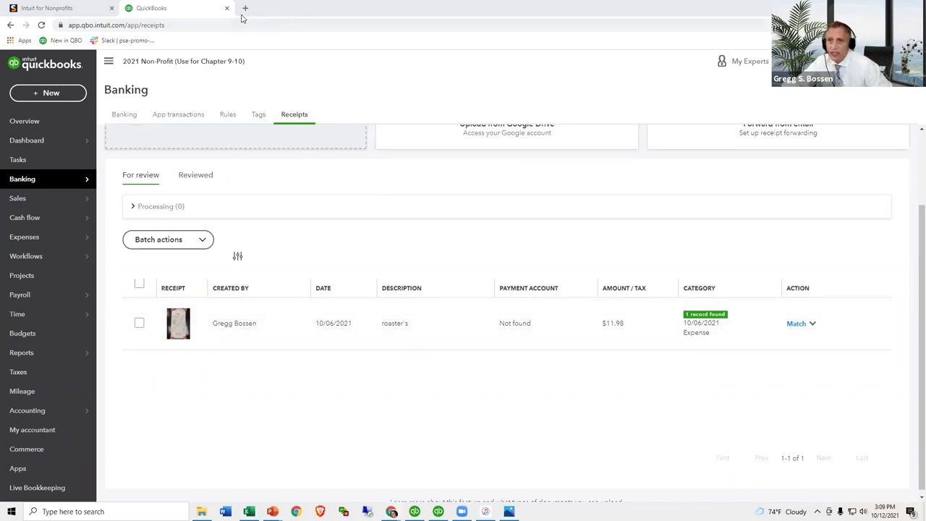
right_click(196, 9)
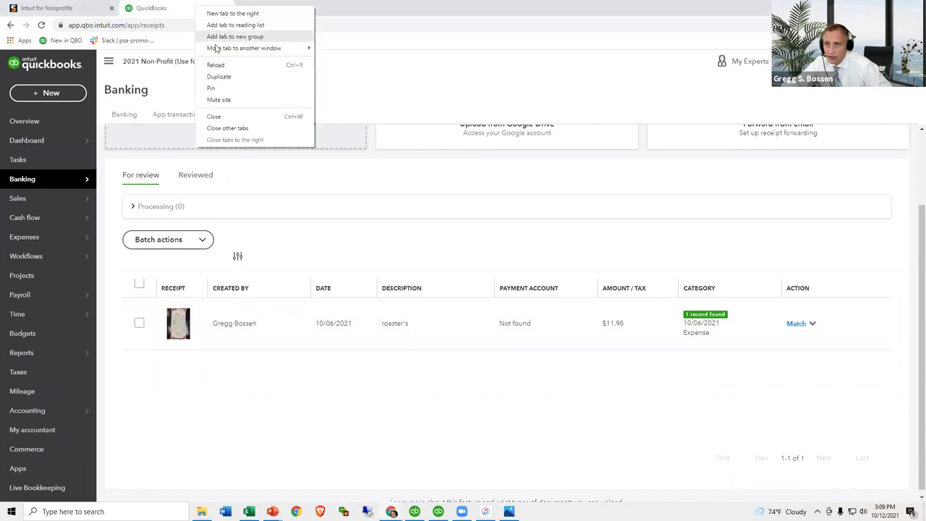
left_click(222, 74)
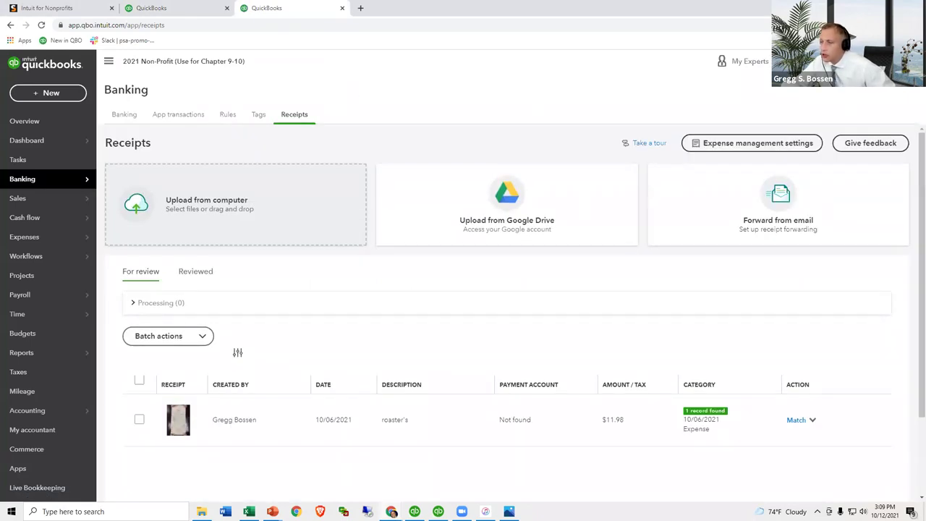
key("ctrl+alt+f")
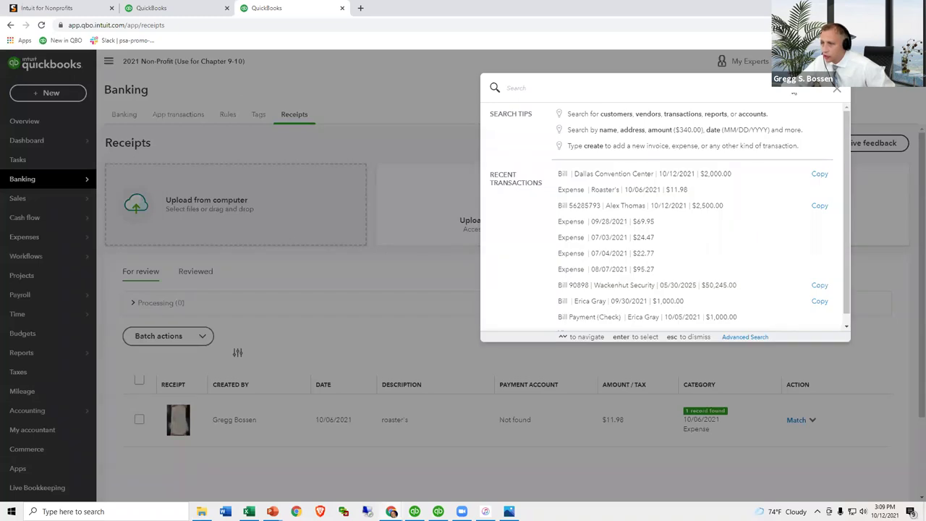
left_click(745, 336)
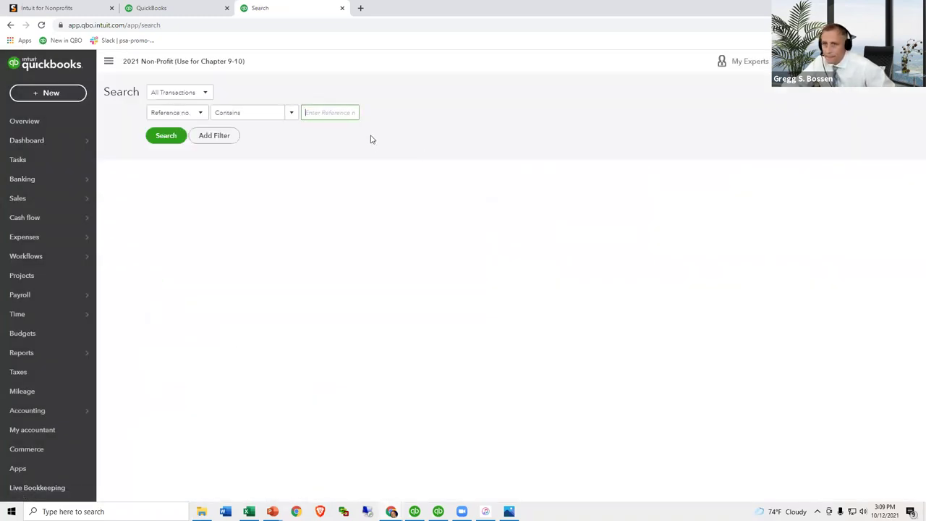
Search all transactions for an amount equal to 11.98.
type("11.98")
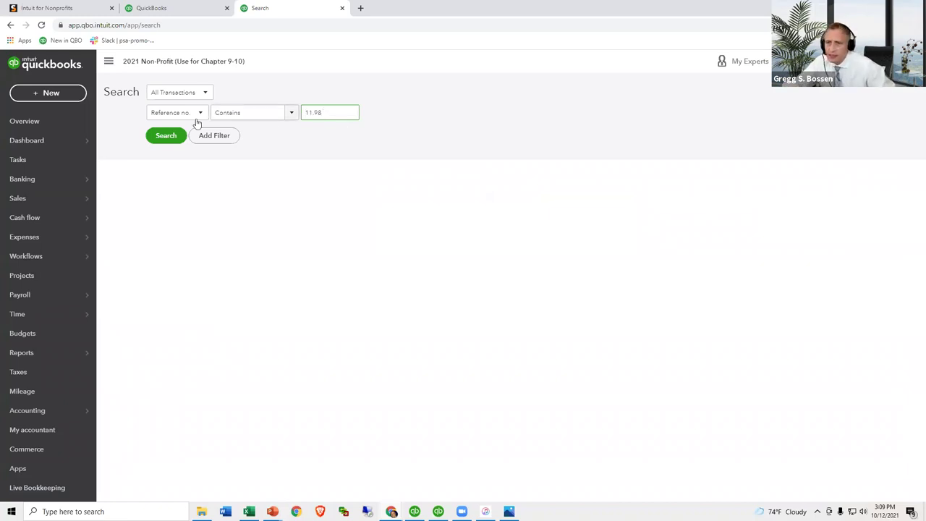
left_click(161, 136)
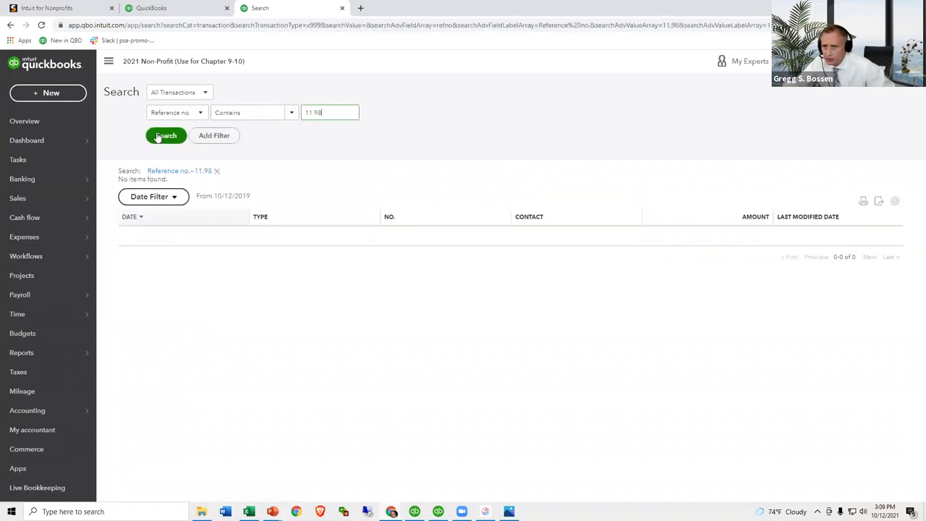
left_click(199, 112)
left_click(186, 131)
left_click(302, 109)
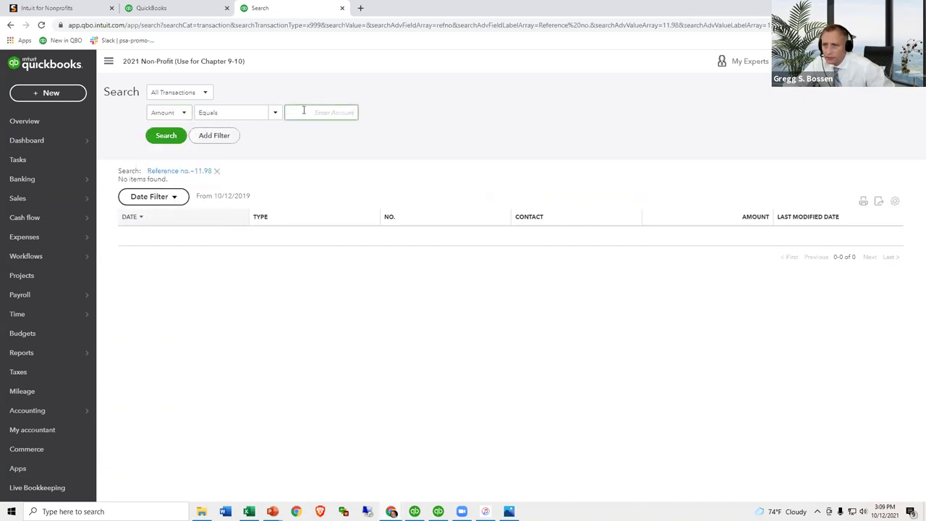
type("11.98")
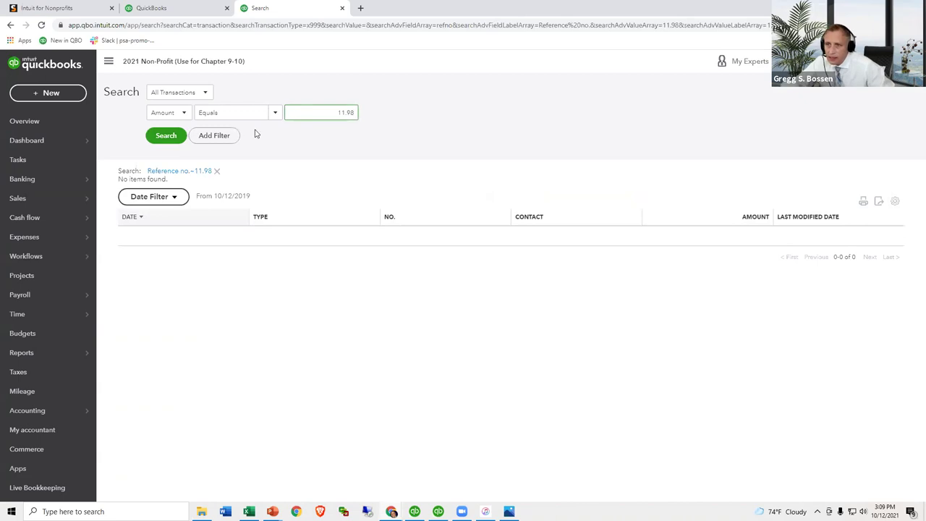
left_click(165, 136)
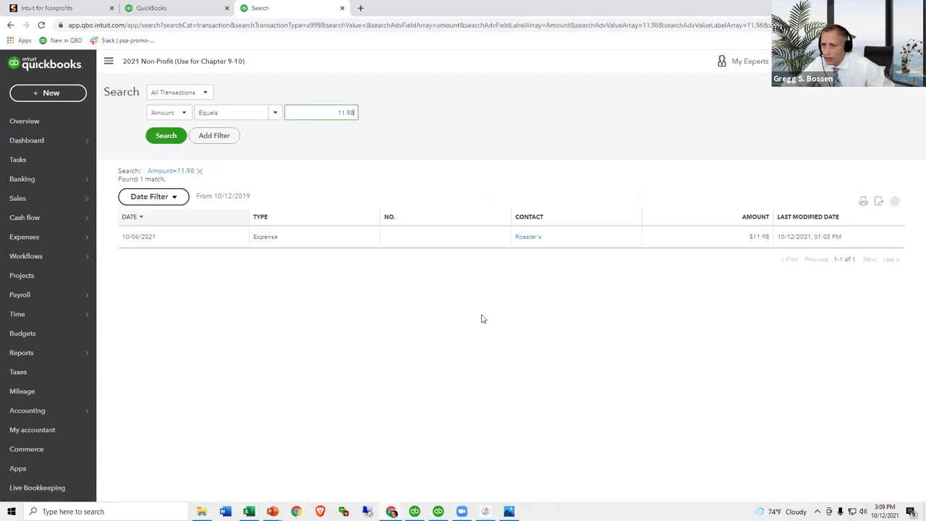
Open the Roaster's expense dated 10/06/2021 through the vendor's transaction list and delete it.
left_click(528, 239)
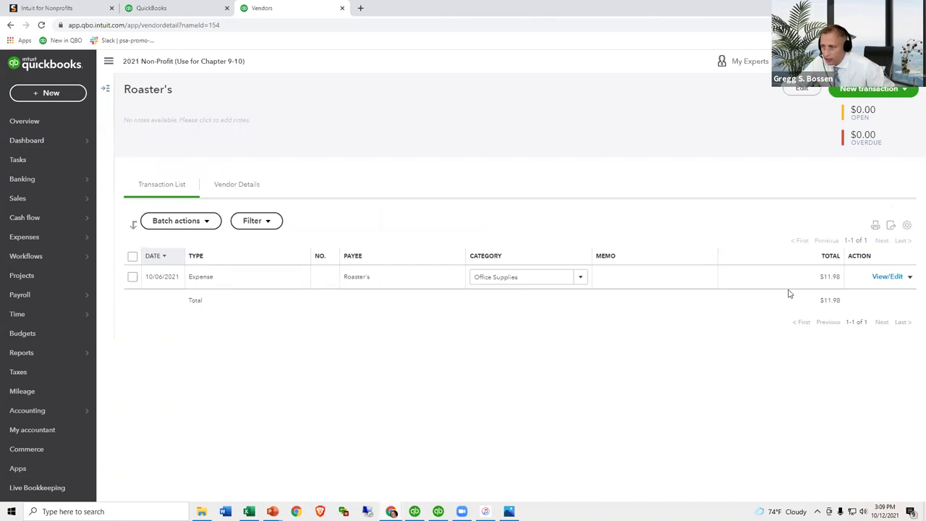
left_click(883, 278)
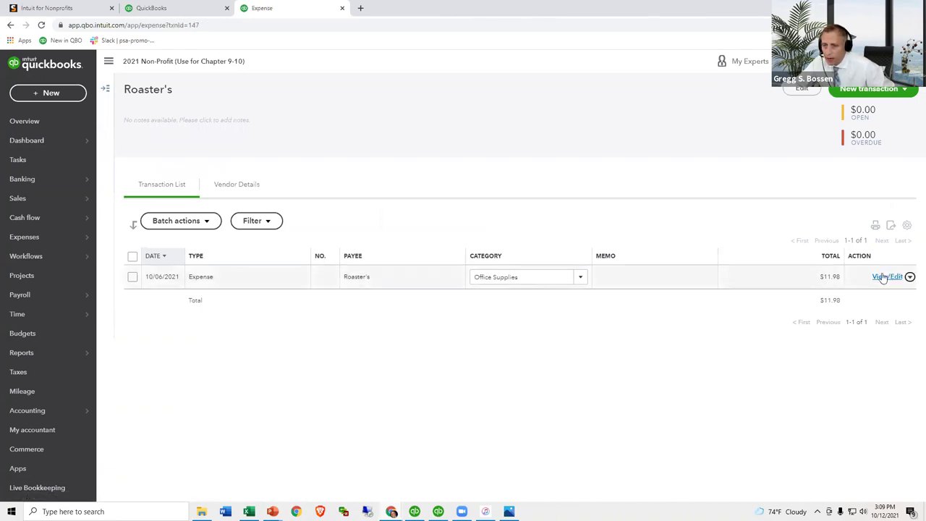
left_click(494, 488)
left_click(476, 424)
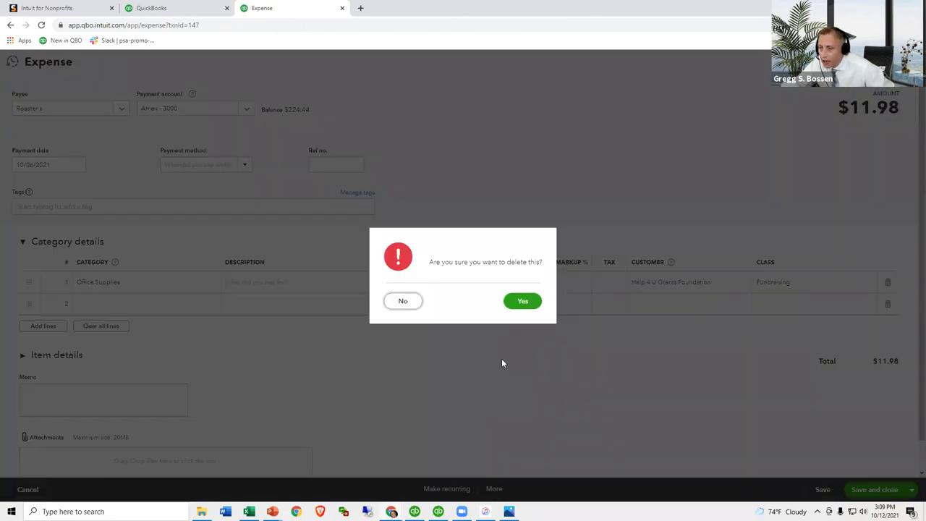
left_click(517, 308)
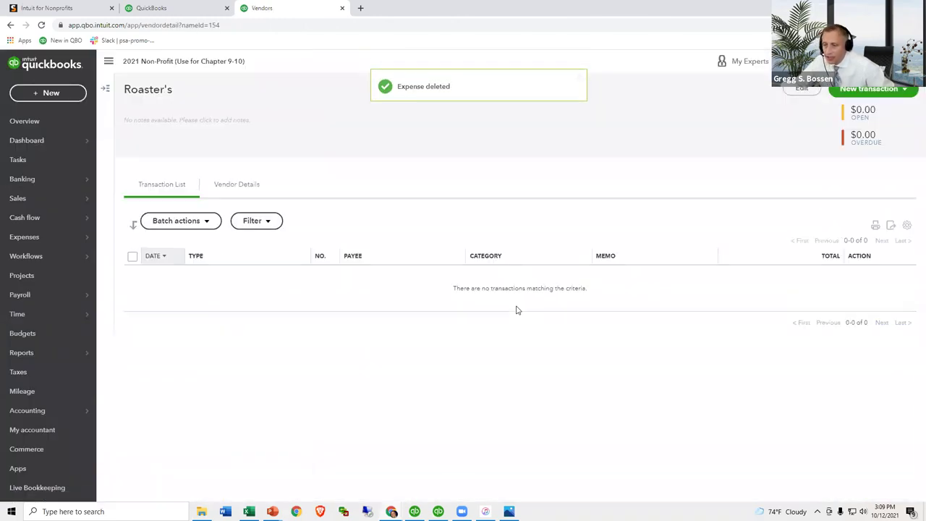
Return to the original Receipts page, reload it, and open the roaster's receipt for review.
left_click(186, 8)
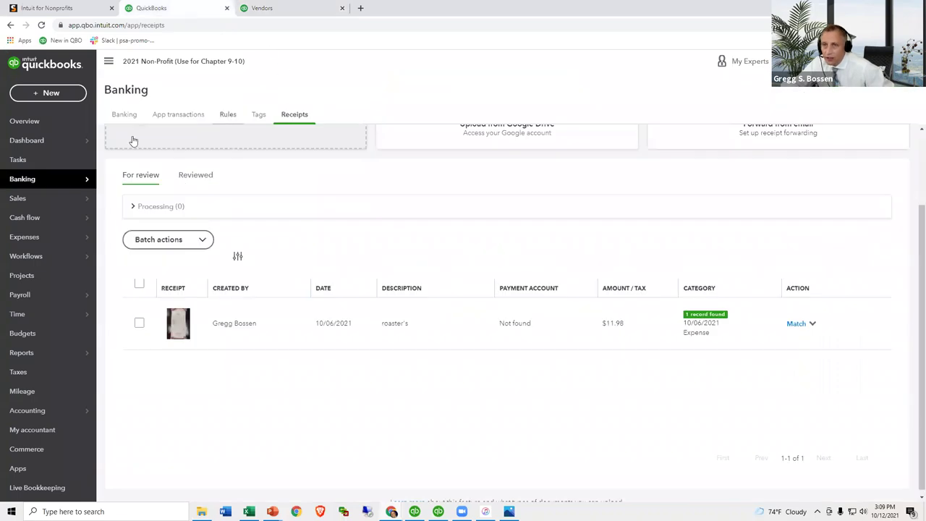
left_click(42, 25)
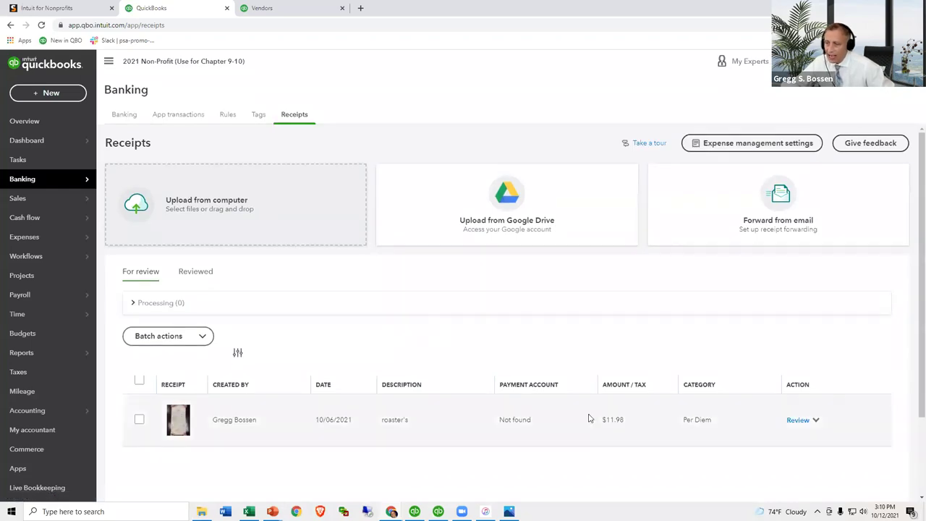
scroll(590, 418, "down", 1)
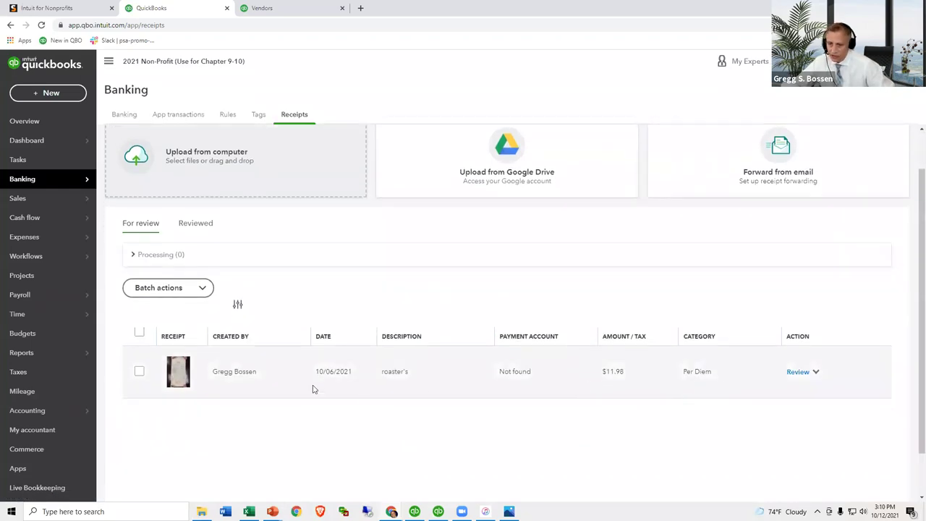
left_click(797, 372)
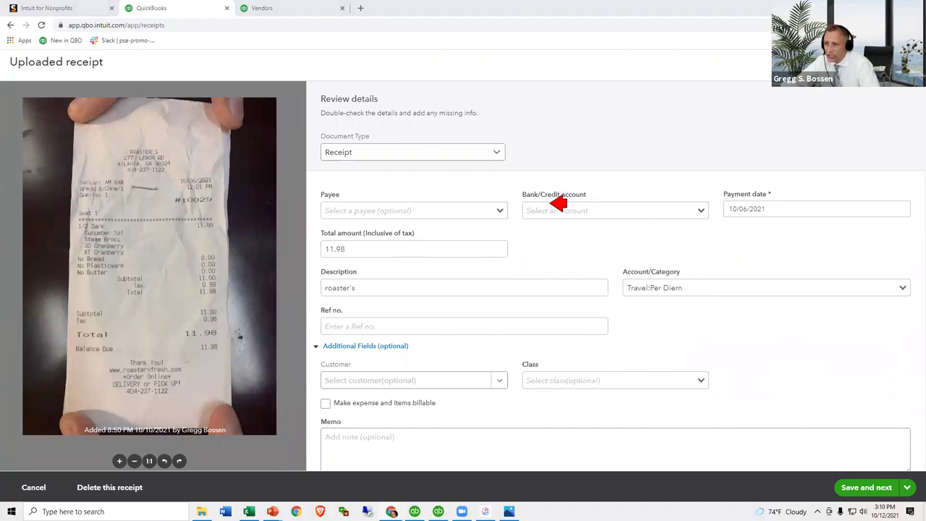
Set the receipt's bank/credit account to Amex - 3000 and its payee to Roaster's.
left_click(587, 212)
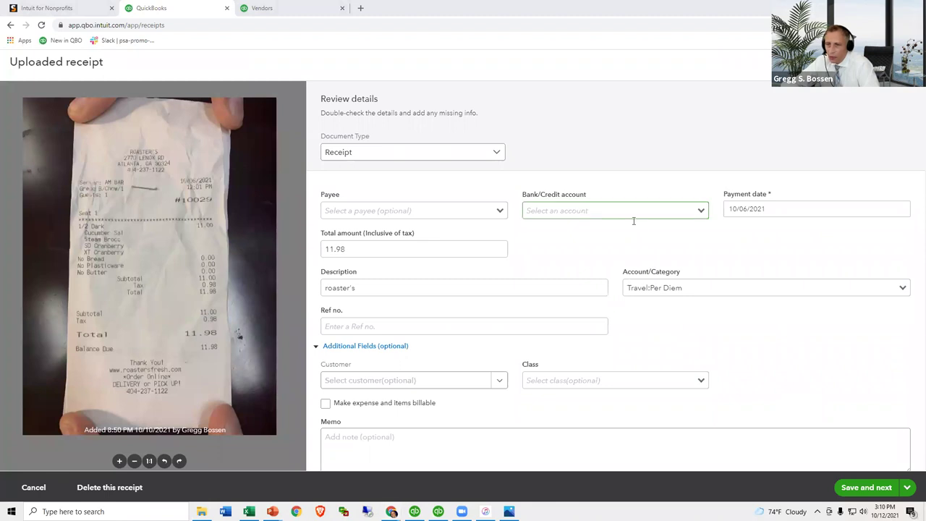
left_click(700, 211)
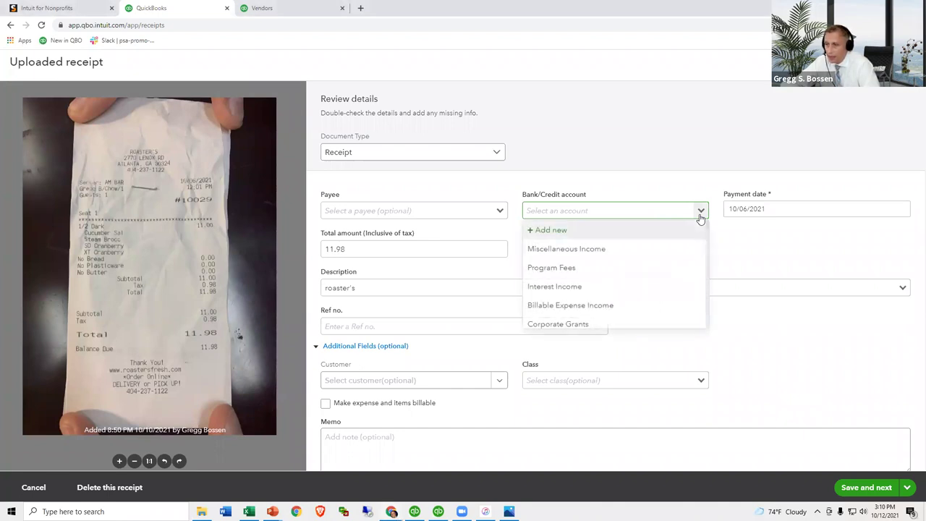
left_click(700, 217)
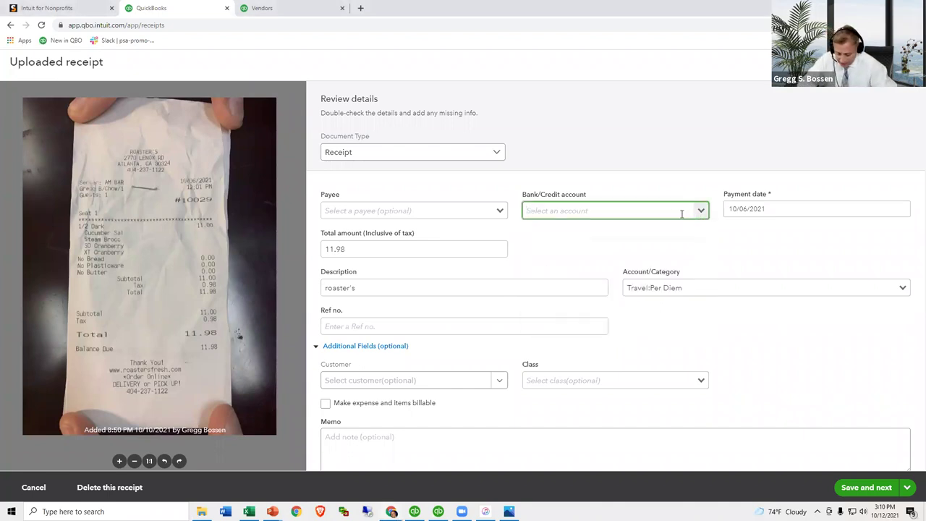
type("am")
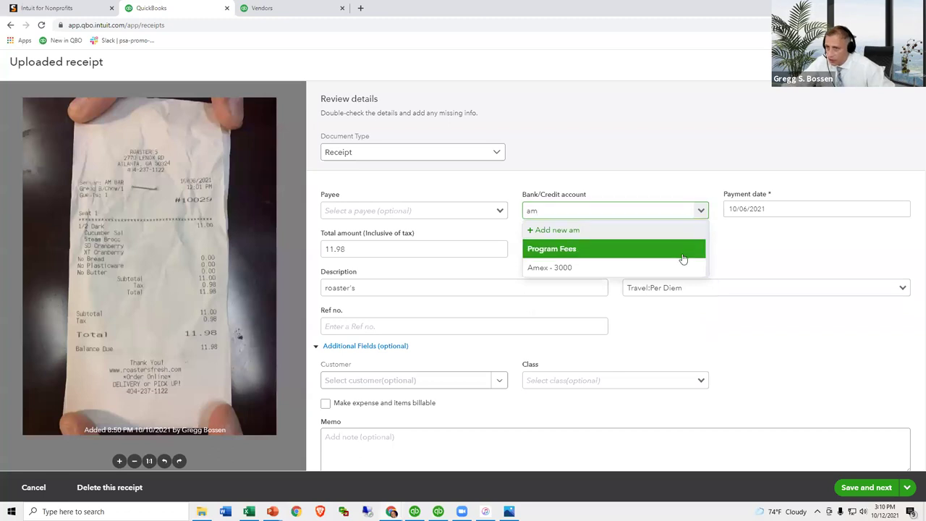
left_click(676, 268)
left_click(471, 211)
type("r")
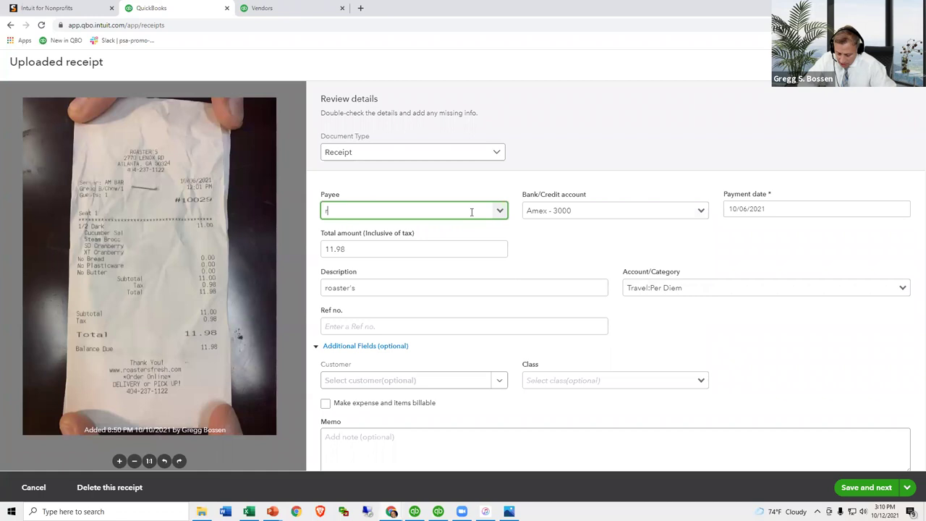
type("oa")
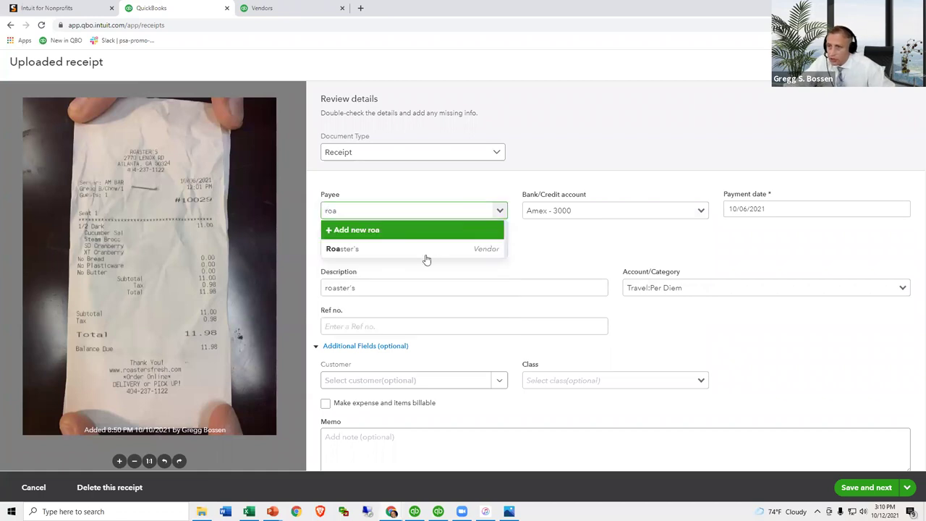
left_click(424, 252)
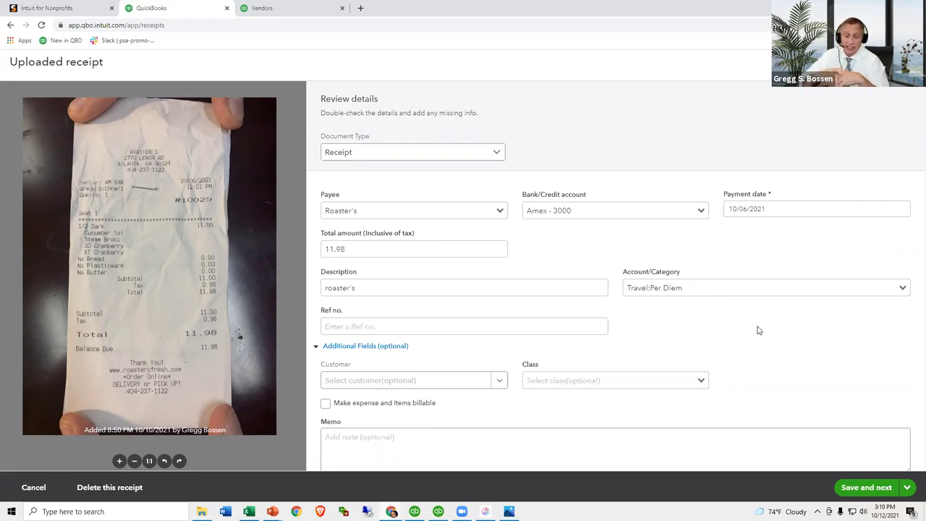
Assign the receipt to the customer Help 4 U Grants Foundation and the class Fundraising.
left_click(497, 384)
scroll(481, 353, "down", 4)
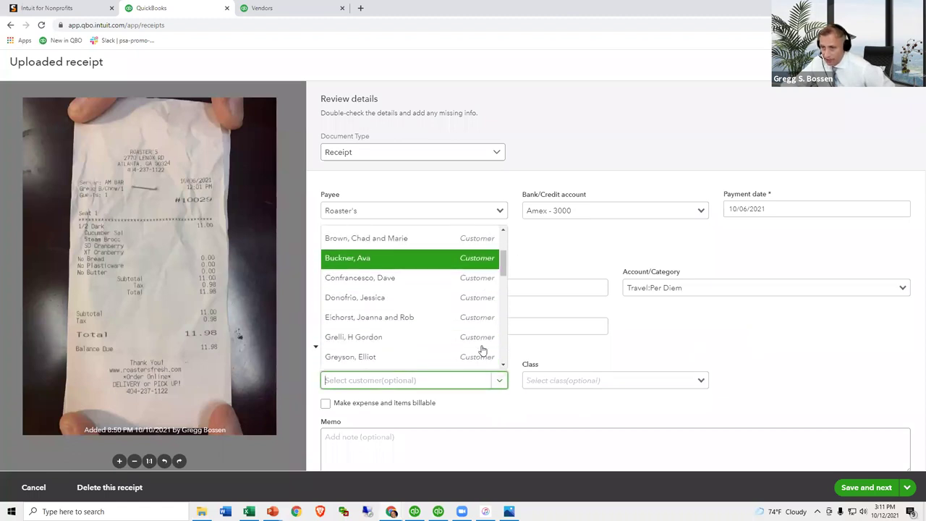
scroll(481, 351, "up", 3)
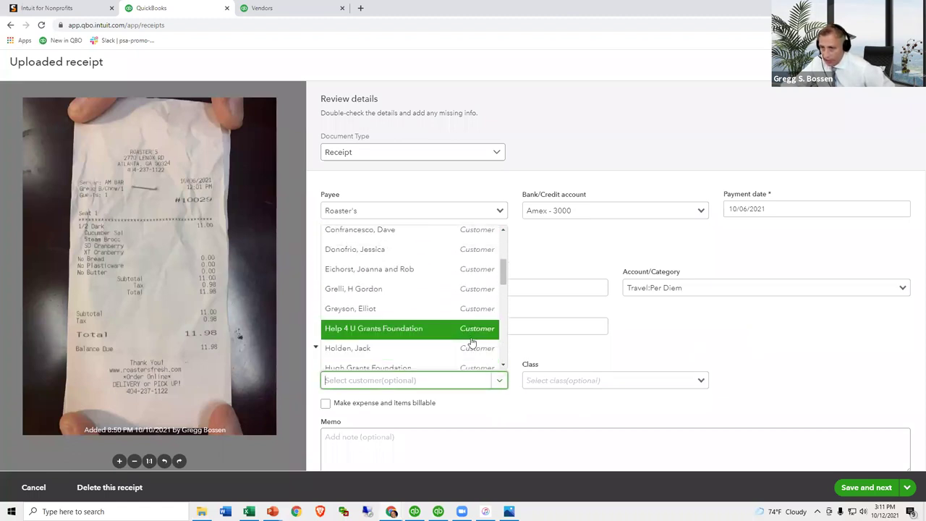
left_click(474, 329)
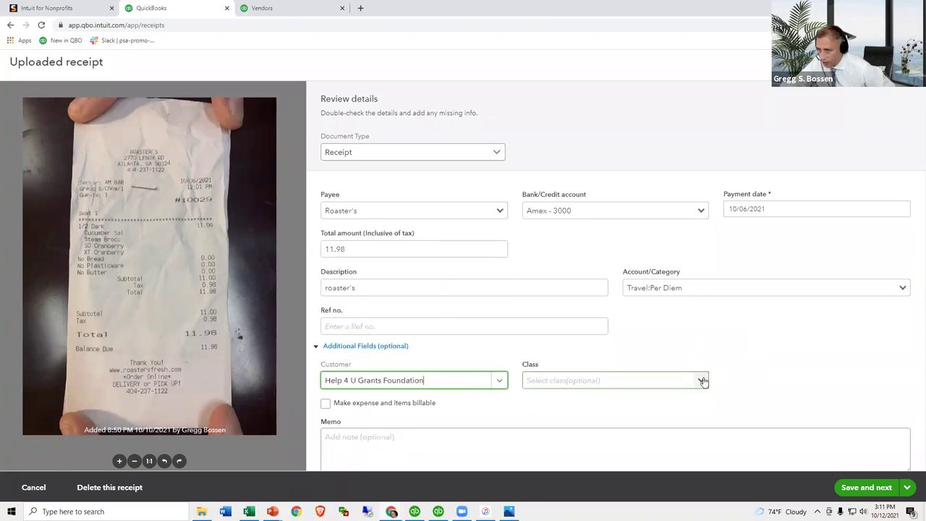
left_click(700, 379)
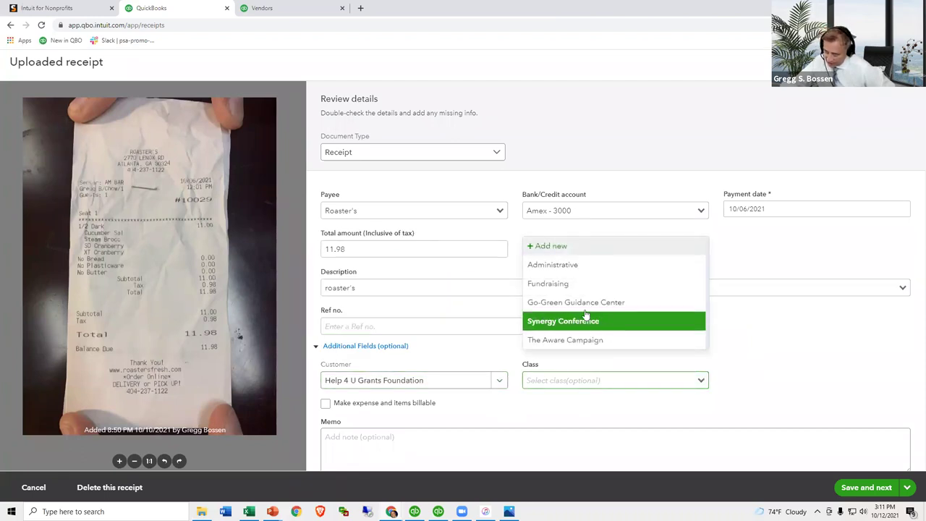
left_click(575, 285)
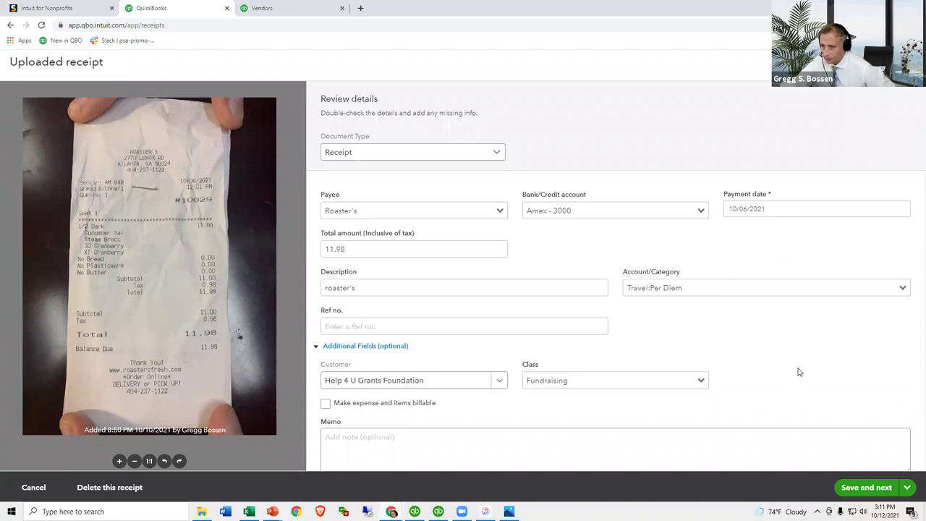
Split the receipt's expense into separate lines and add a third line.
scroll(798, 371, "down", 2)
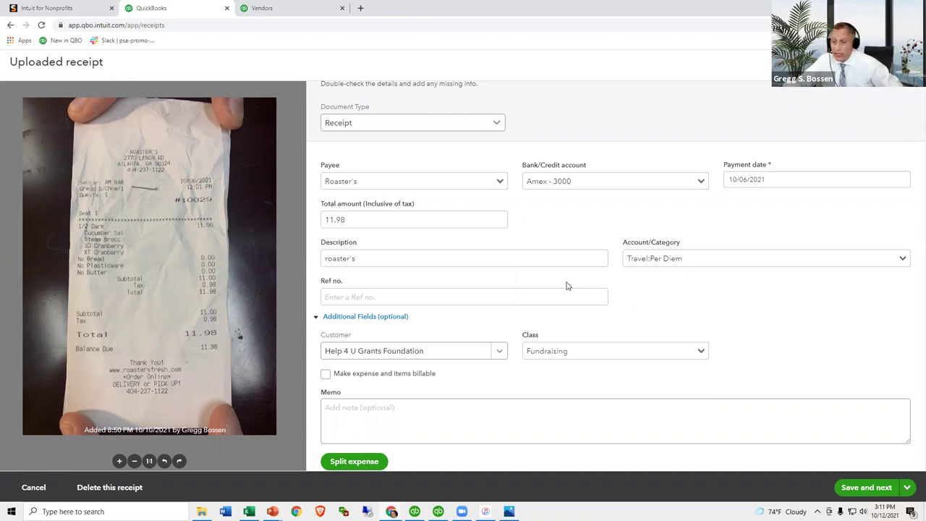
left_click(354, 461)
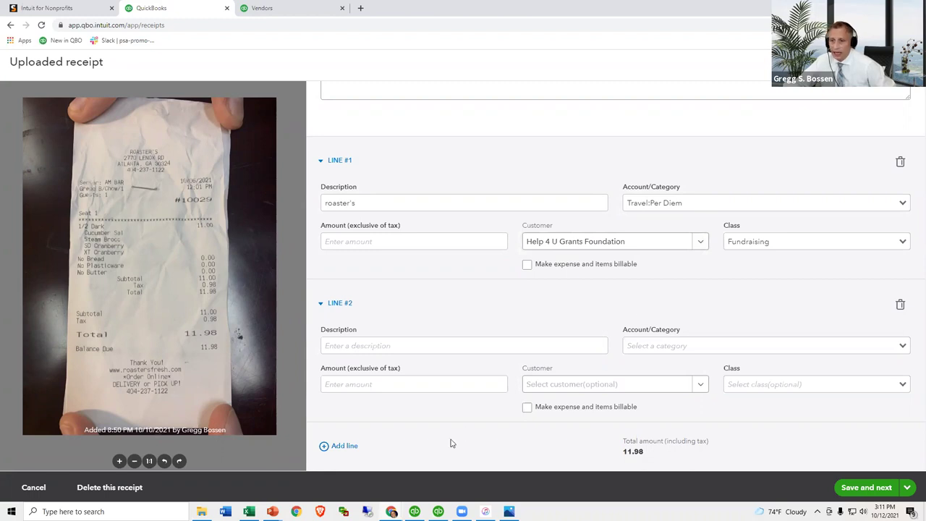
left_click(346, 447)
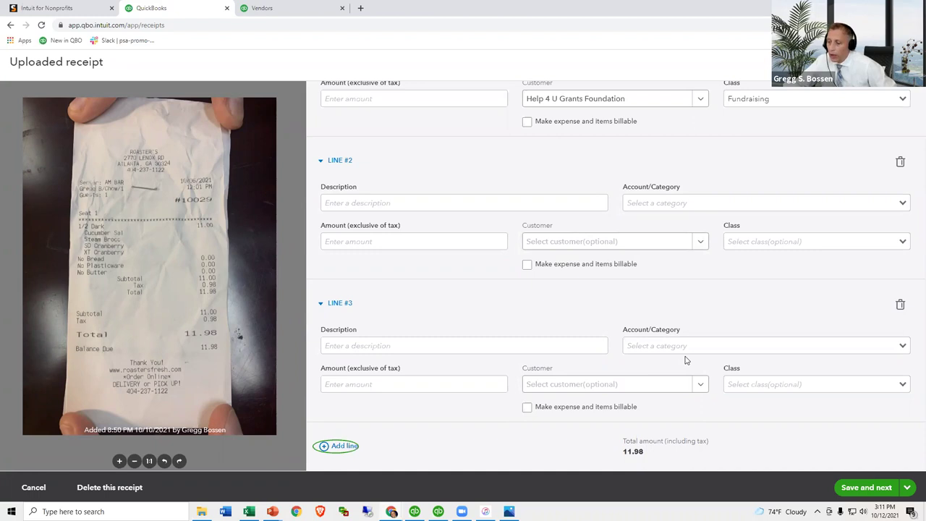
Delete the third and second split lines so the receipt is a single expense again.
left_click(859, 488)
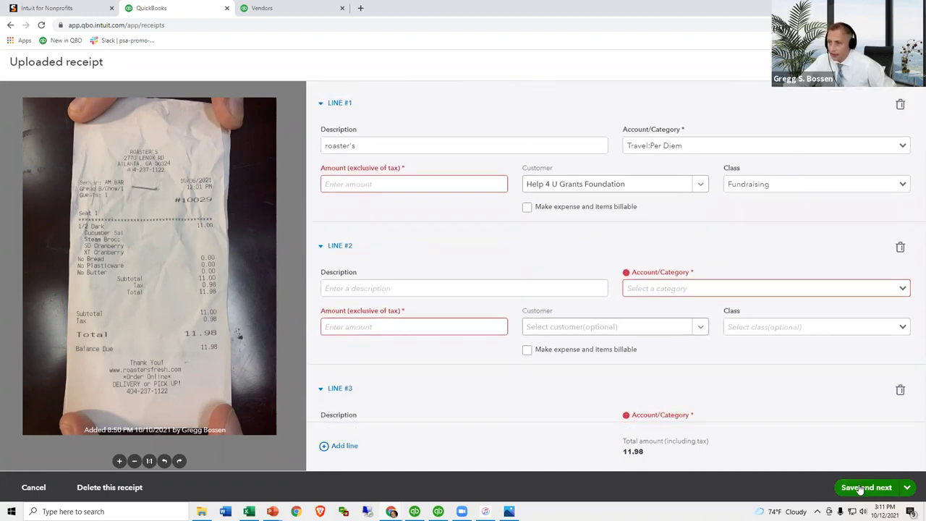
left_click(900, 389)
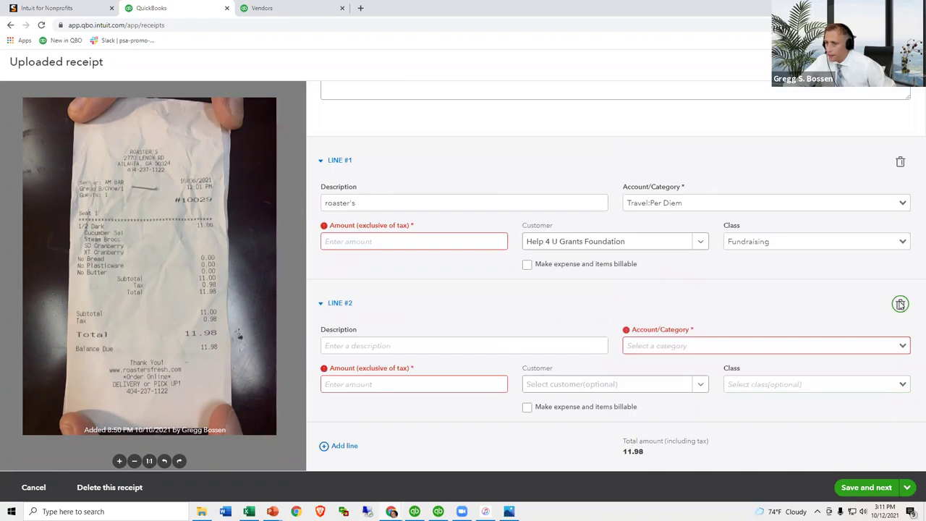
left_click(900, 304)
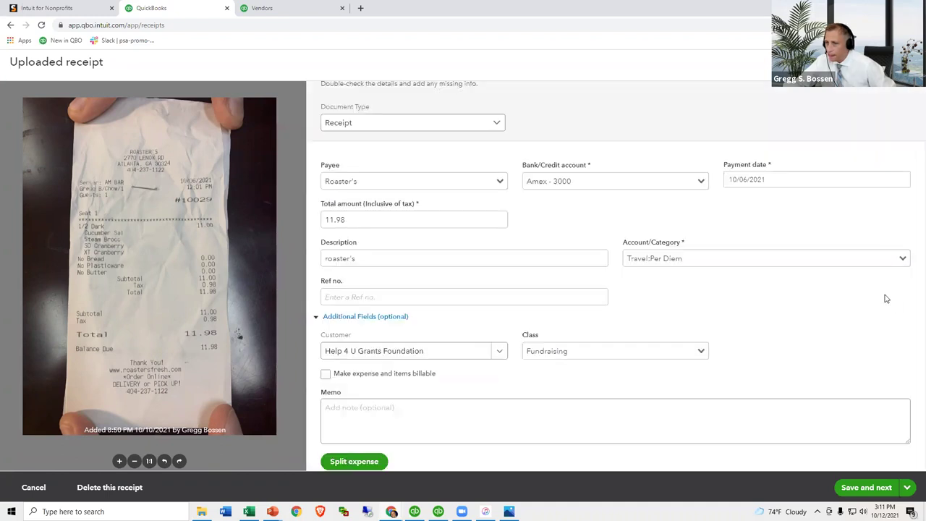
Save the receipt, reopen its details for a check, save again, and create the expense from it.
left_click(868, 488)
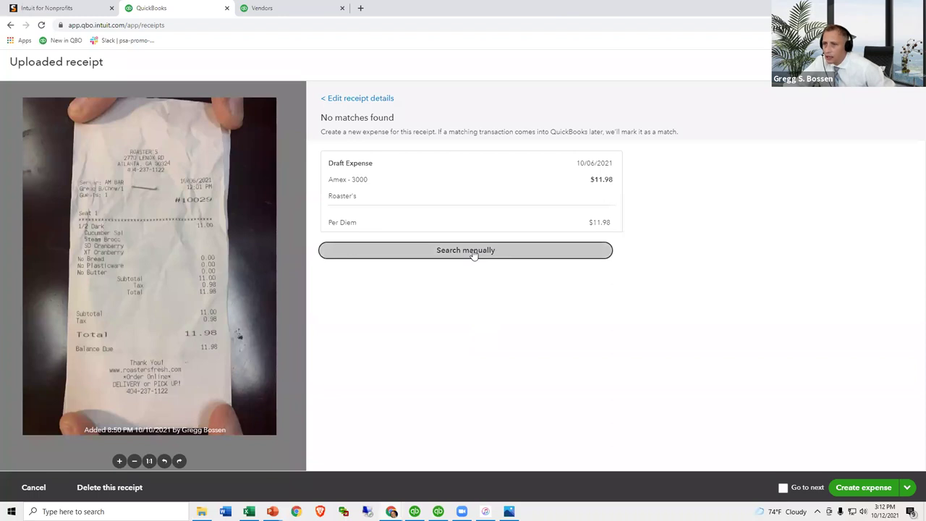
left_click(350, 101)
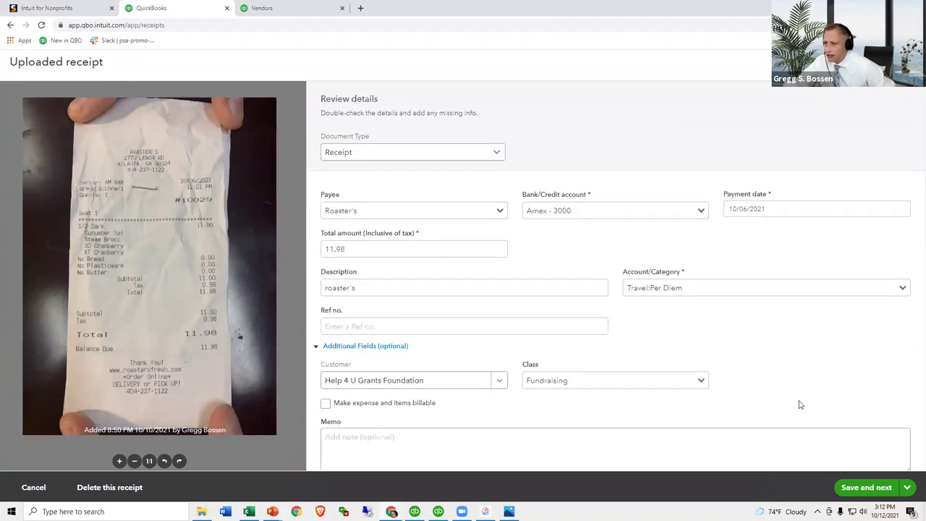
left_click(861, 489)
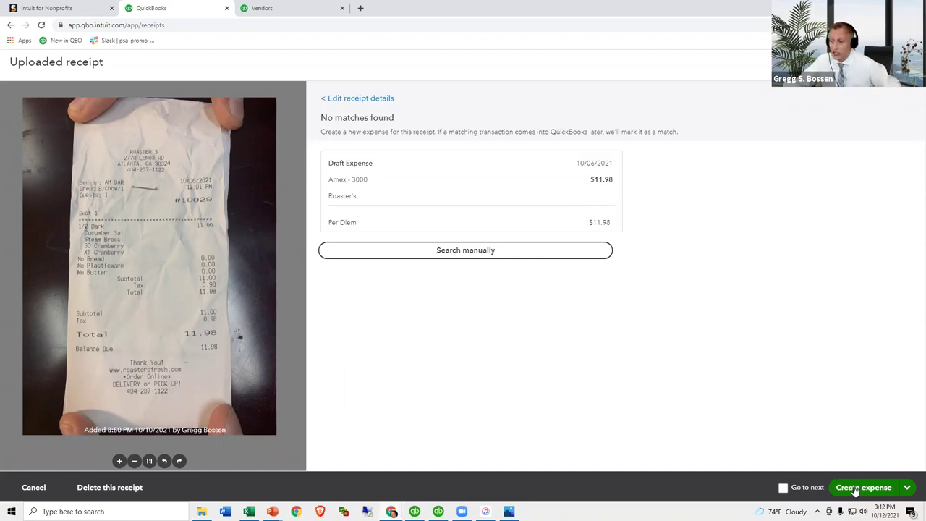
left_click(855, 490)
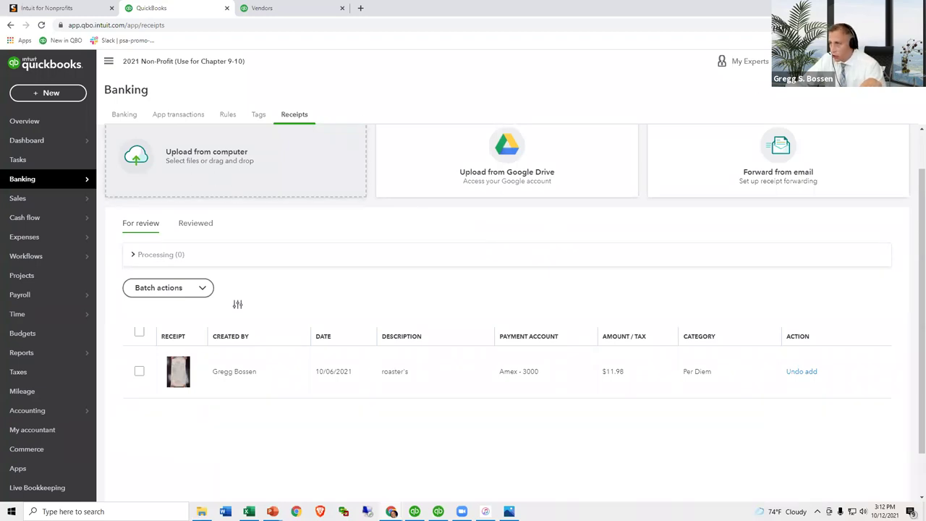
Open the Amex - 3000 credit card register from the chart of accounts.
left_click(900, 61)
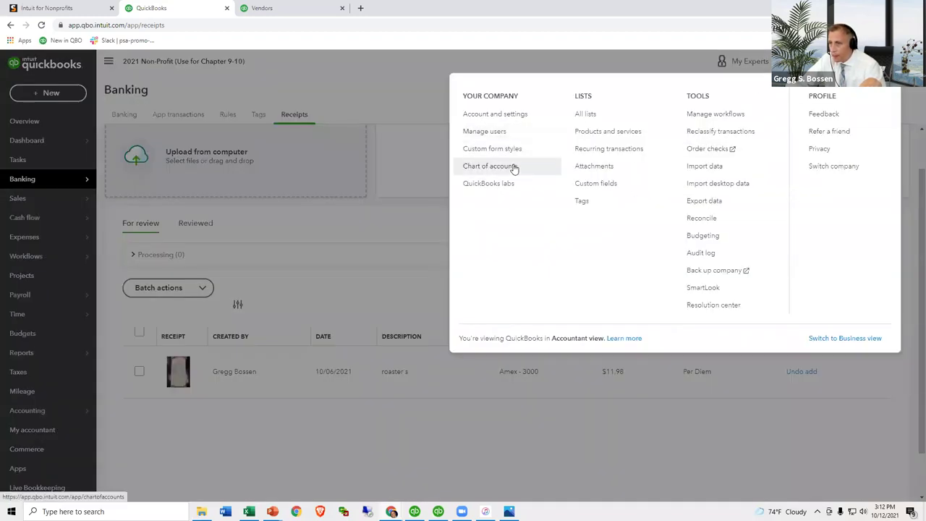
left_click(490, 165)
scroll(525, 190, "down", 3)
left_click(844, 375)
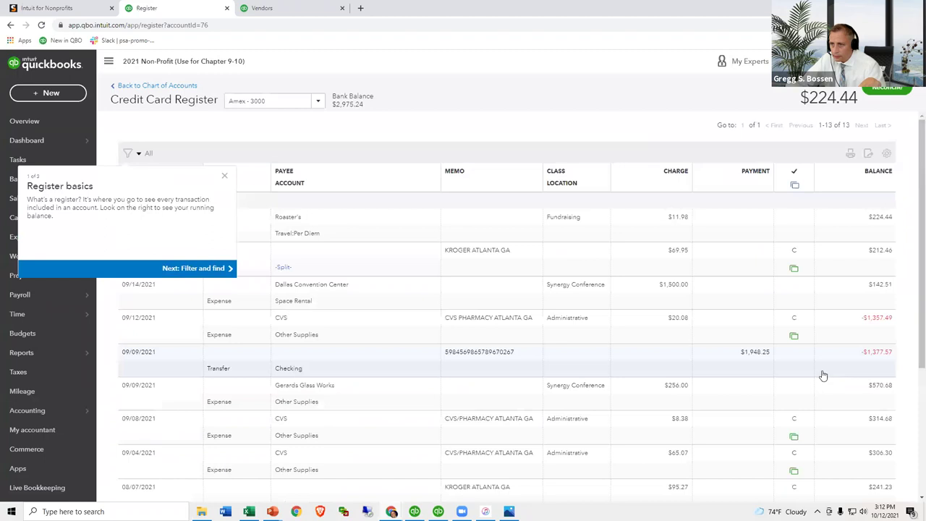
Open the Roaster's expense of 10/06/2021 from the register and view its attached receipt image.
left_click(224, 175)
left_click(294, 227)
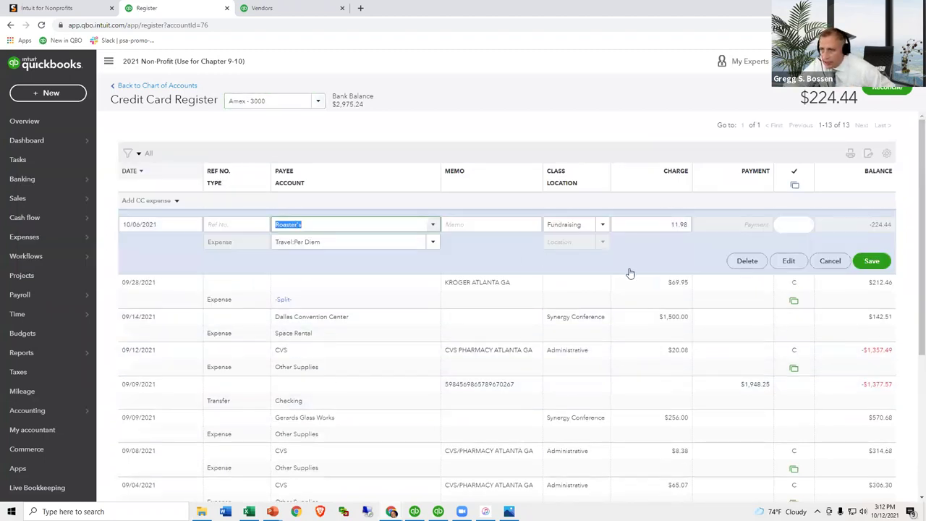
left_click(788, 261)
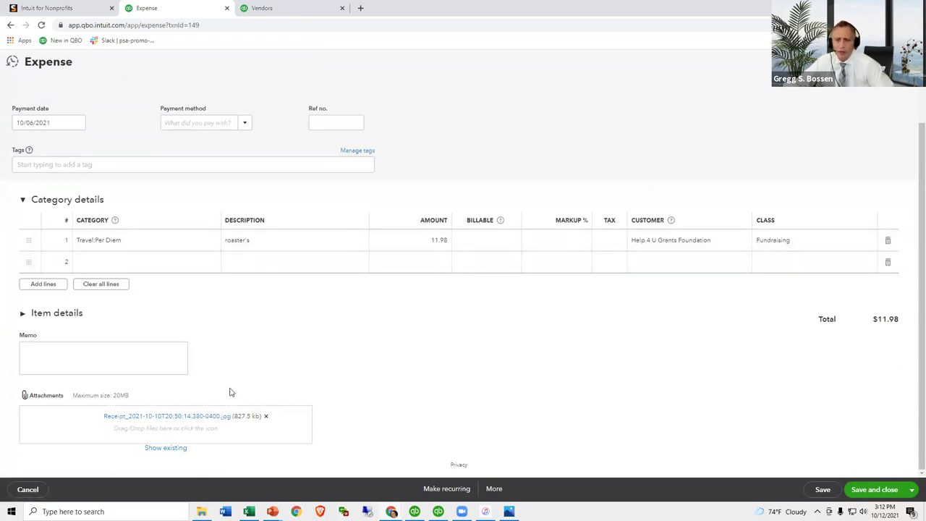
left_click(184, 416)
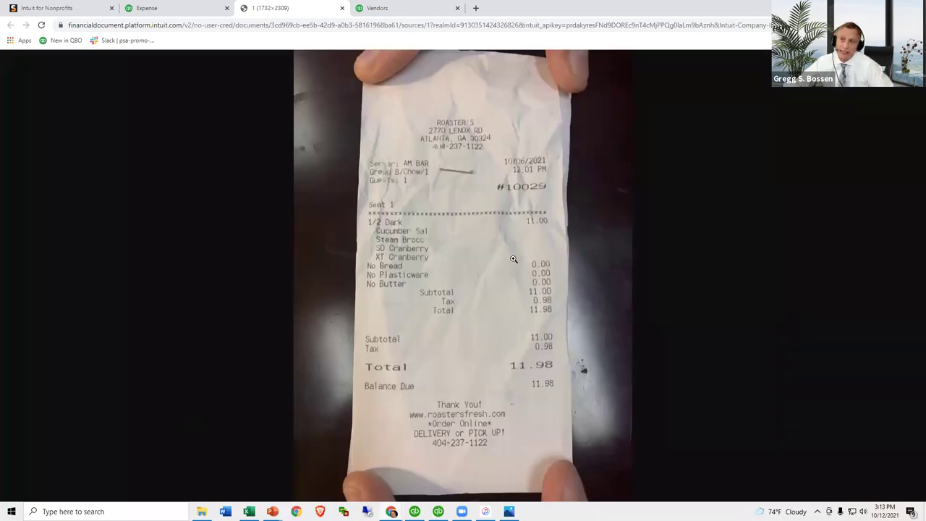
left_click(342, 8)
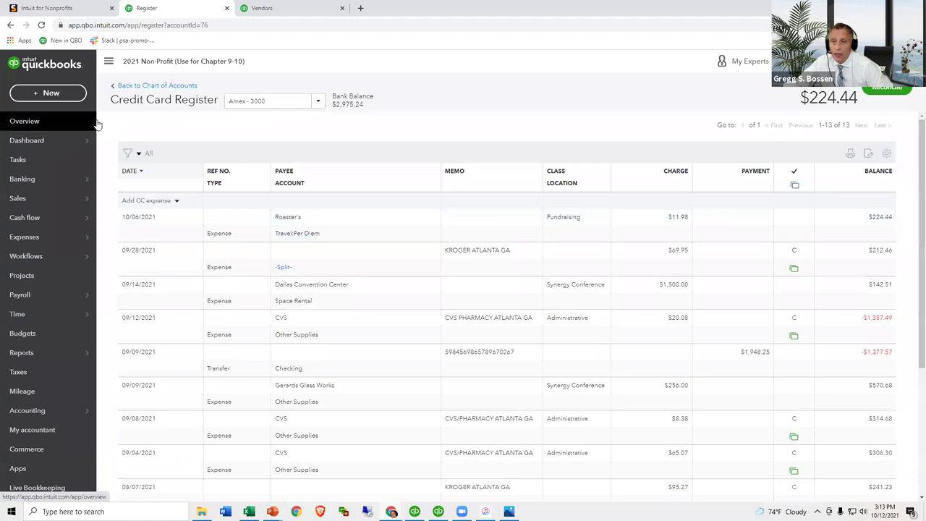
Return to the Receipts page and undo the roaster's receipt among the reviewed receipts.
mouse_move(60, 188)
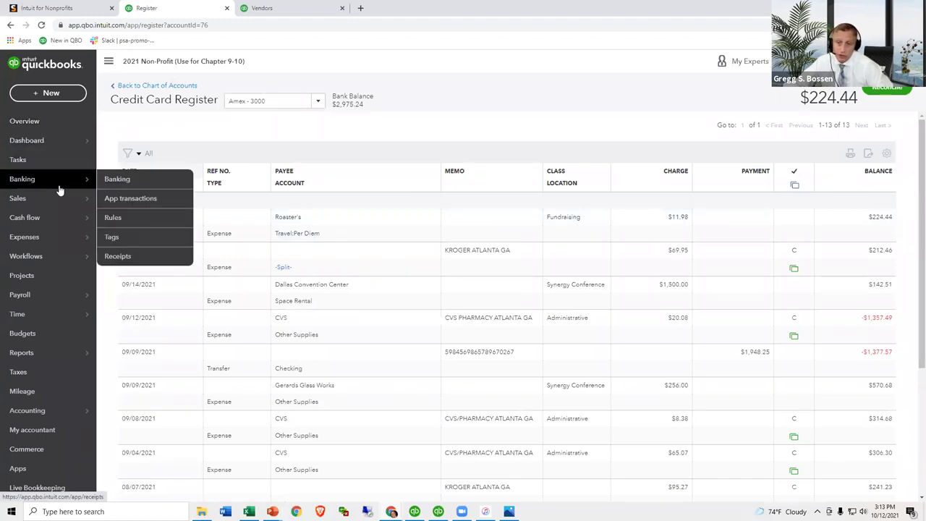
mouse_move(54, 241)
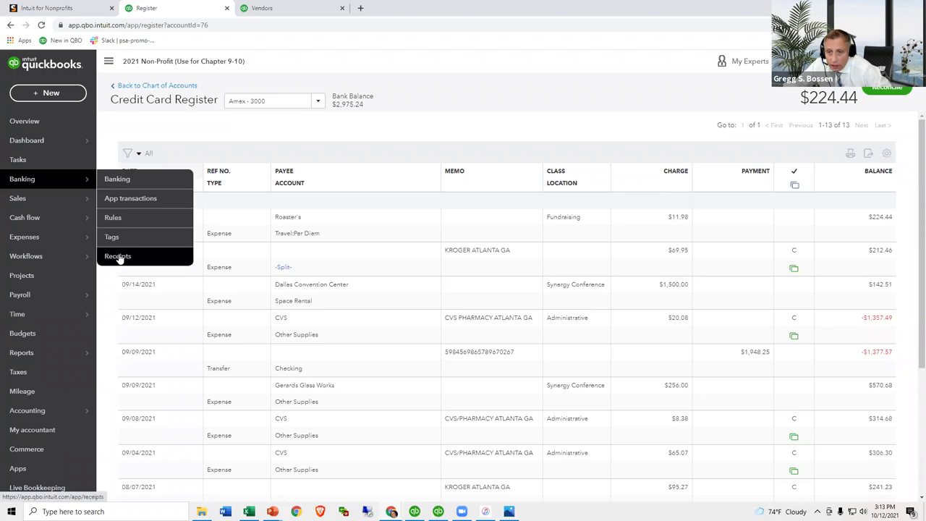
left_click(119, 257)
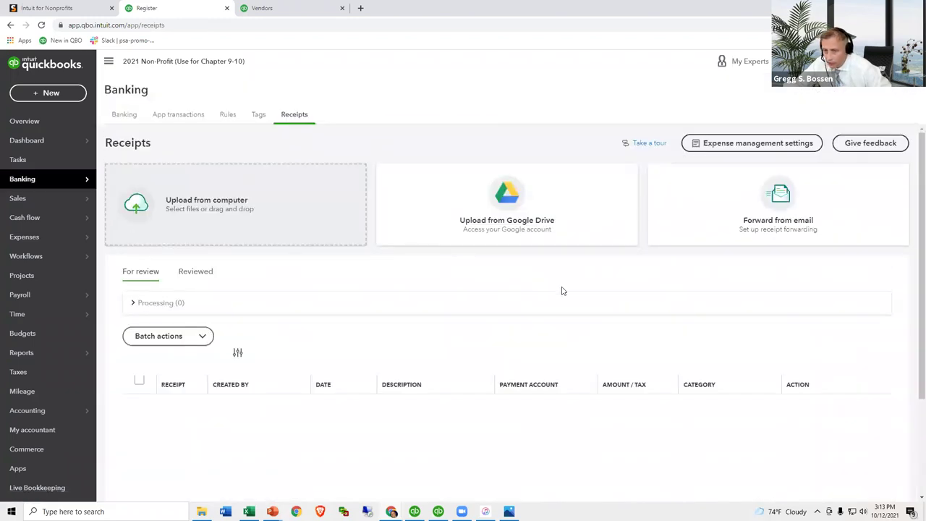
scroll(561, 290, "down", 2)
scroll(561, 290, "up", 1)
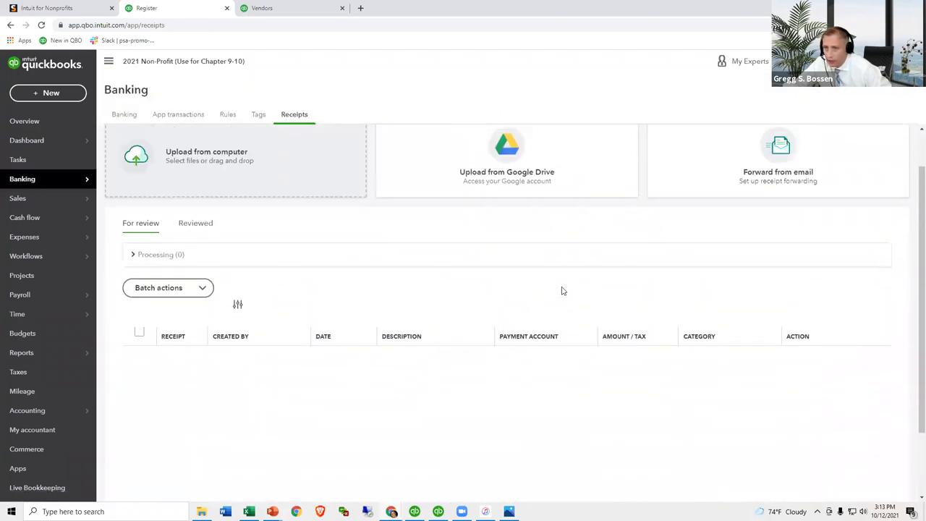
left_click(195, 224)
left_click(806, 318)
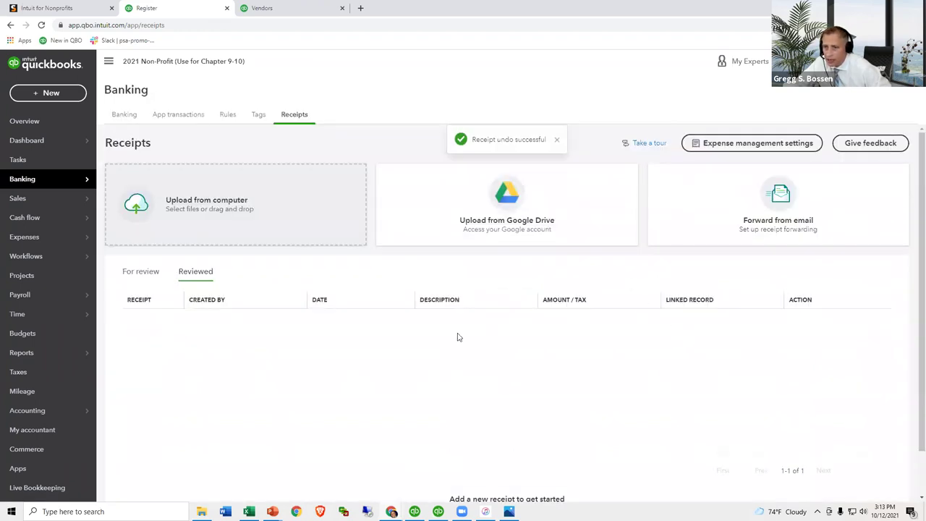
Reopen the roaster's receipt awaiting review, examine its draft expense, and return to the receipts list.
left_click(145, 273)
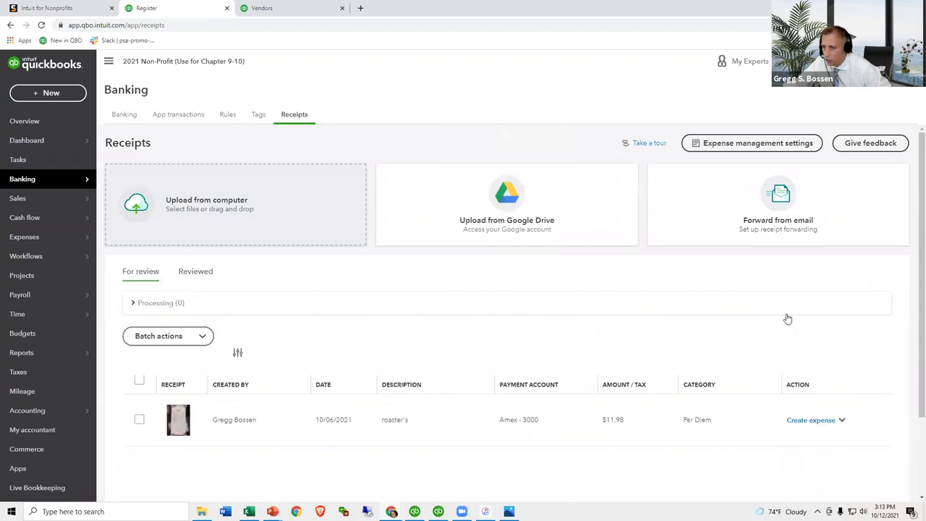
scroll(788, 318, "down", 2)
left_click(842, 325)
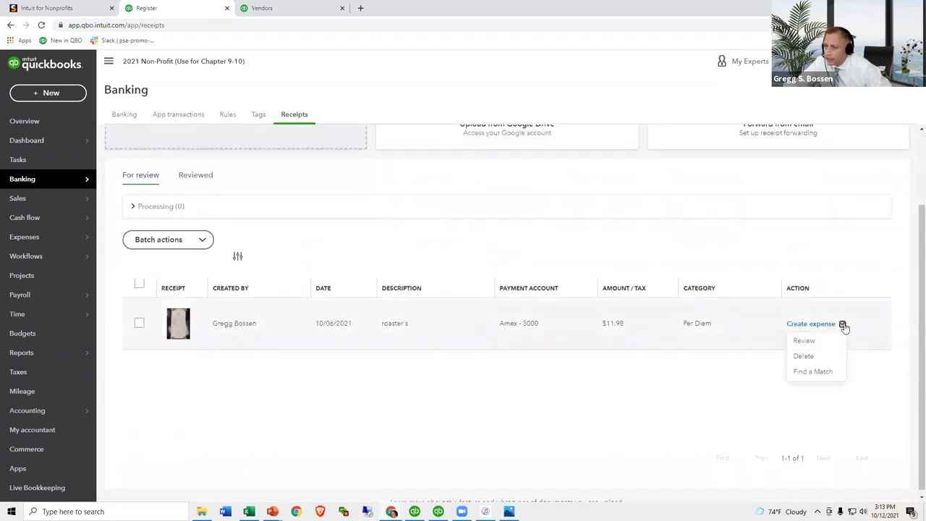
left_click(804, 340)
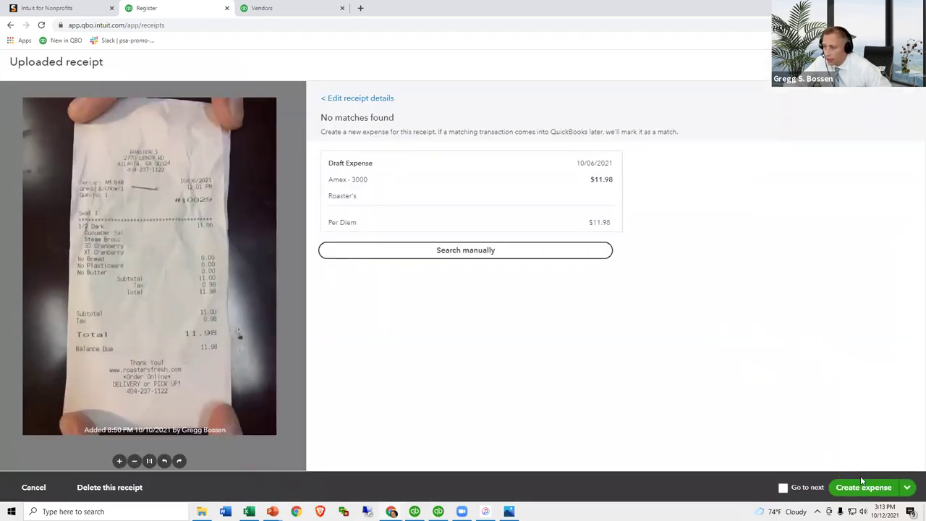
left_click(906, 488)
left_click(634, 331)
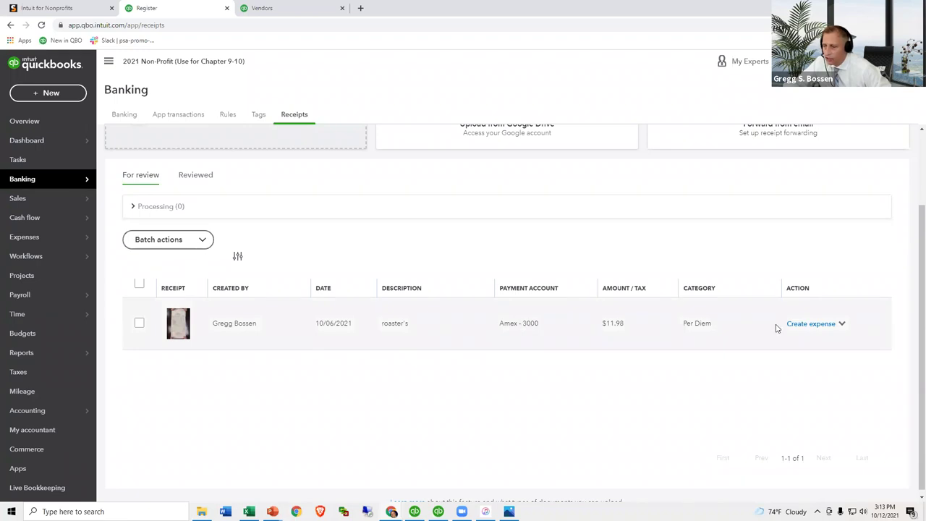
scroll(533, 321, "up", 2)
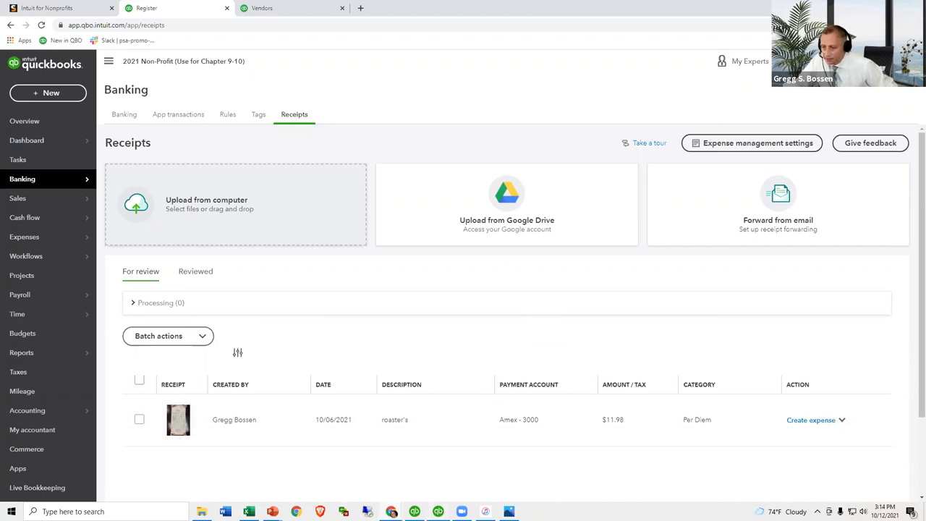
Switch to the 2022 Synergy Now file in QuickBooks Accountant Desktop 2022 and open the Roasters receipt for review in Receipt Management.
mouse_move(437, 512)
left_click(451, 487)
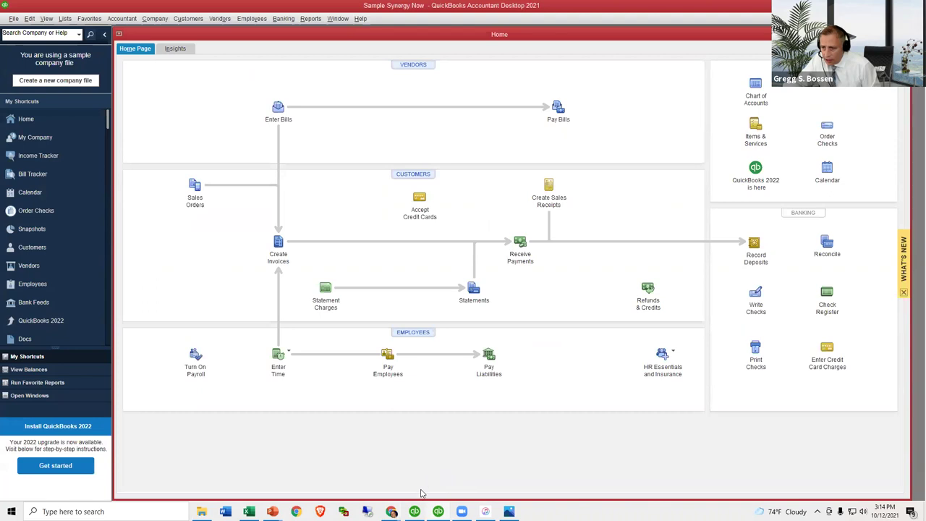
key("alt+Tab")
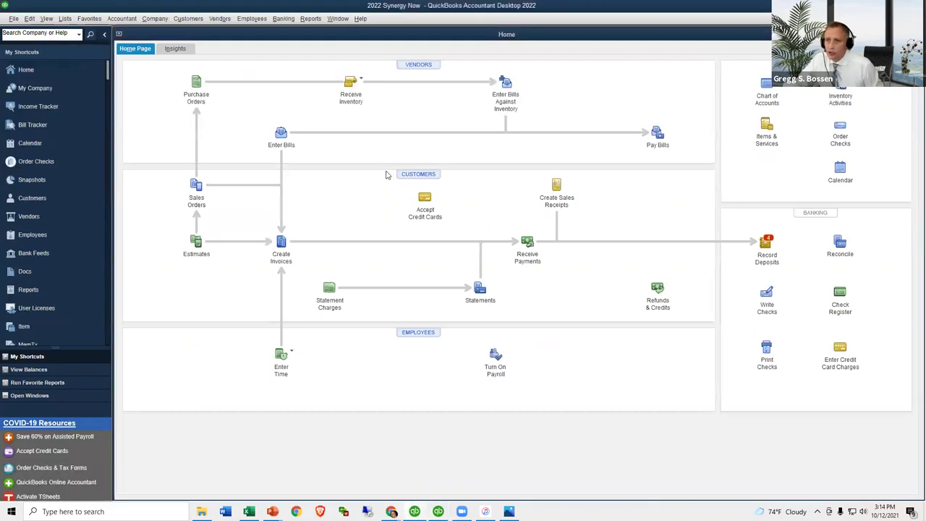
left_click(220, 18)
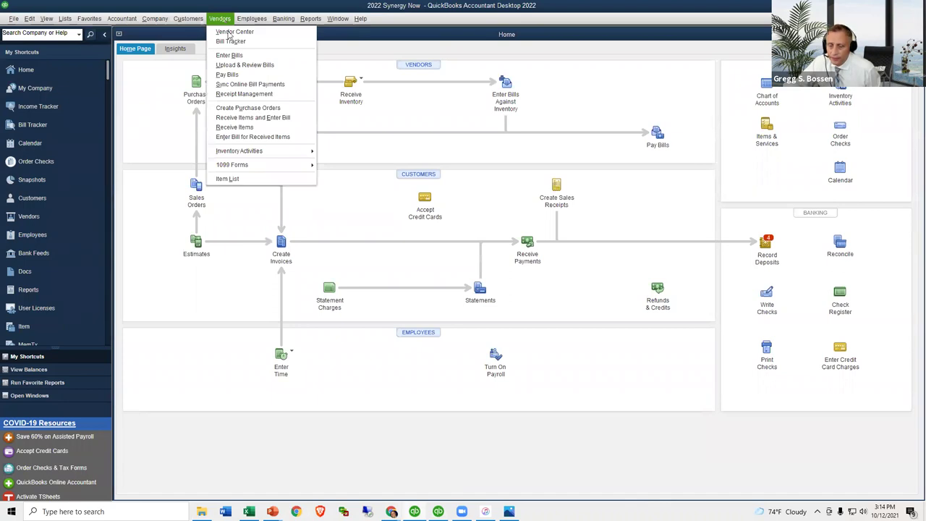
left_click(243, 94)
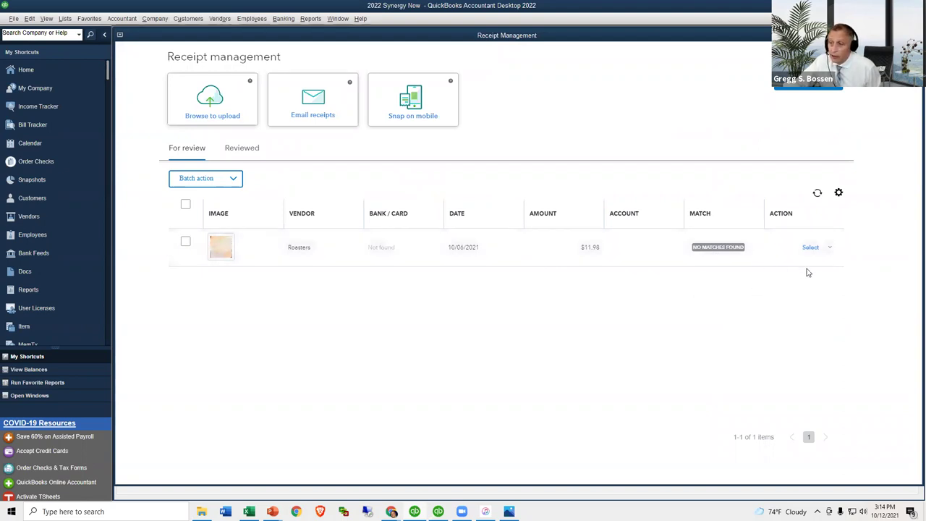
left_click(829, 247)
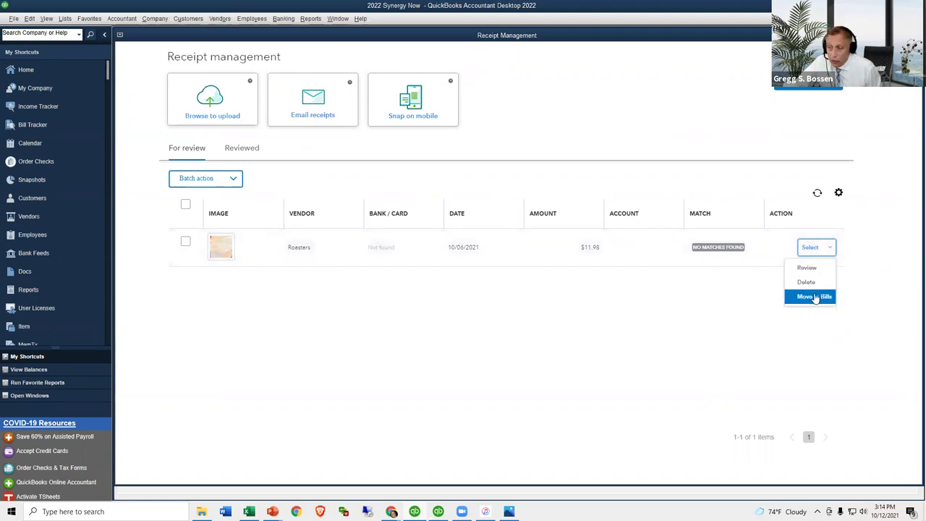
left_click(807, 267)
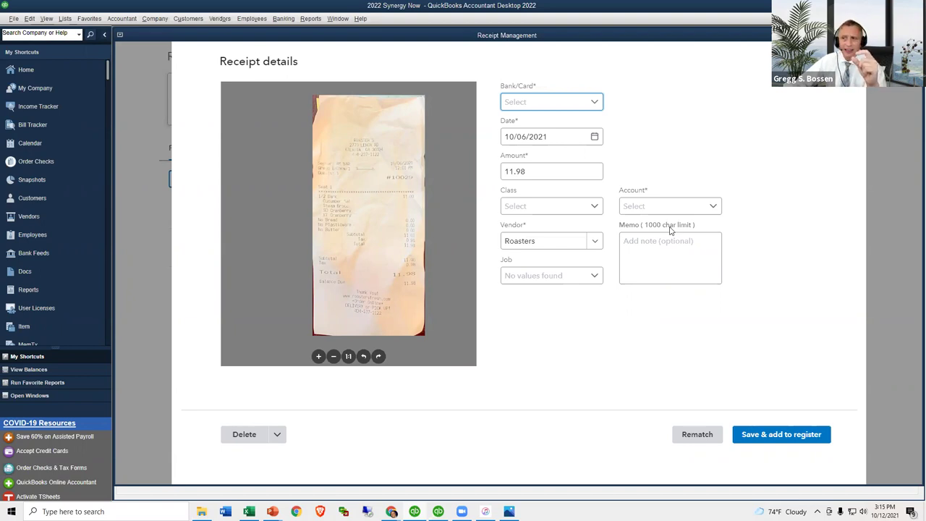
Try changing the Roasters receipt's amount to 5.89 and close its details without saving.
left_click_drag(532, 172, 491, 176)
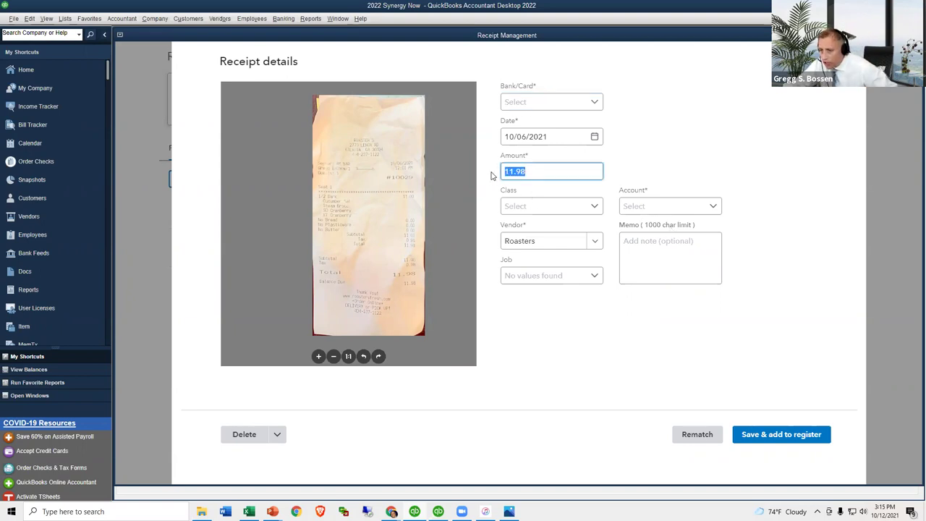
type("5.89")
key("Tab")
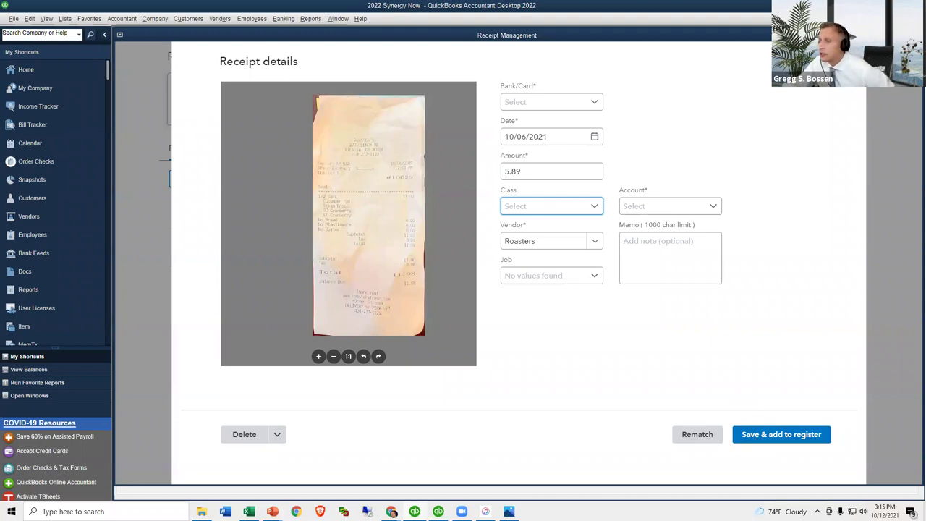
left_click(850, 58)
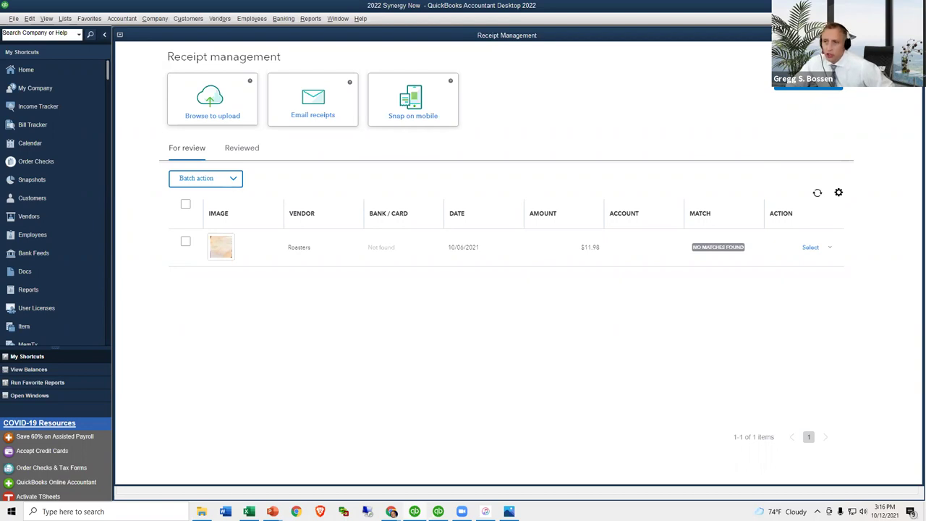
Close Receipt Management, look over a blank invoice form, and close it.
key("Escape")
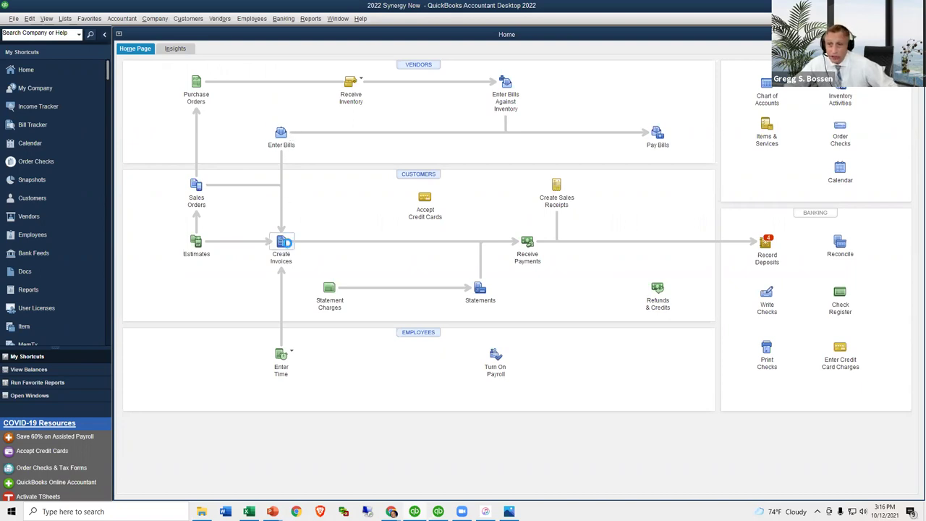
left_click(284, 243)
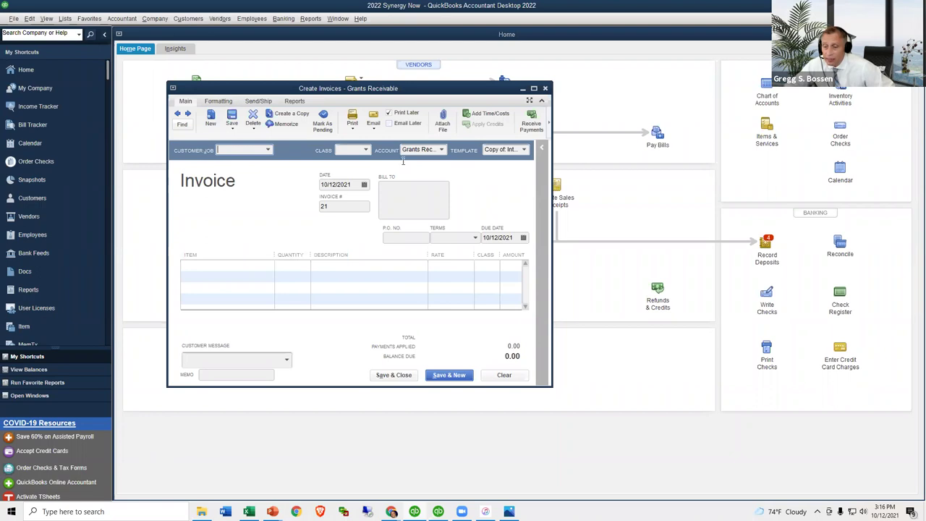
left_click(546, 88)
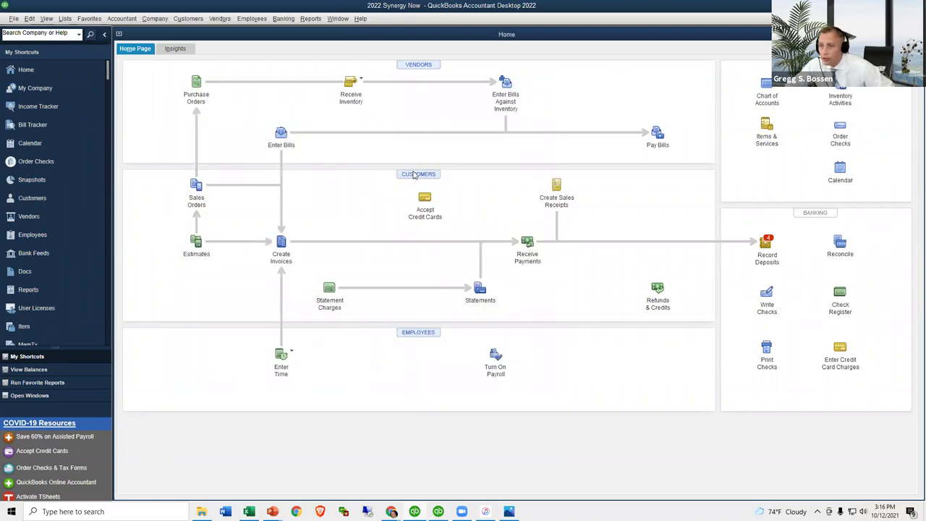
Open the first listed customer's record in the Customer Center and examine its main and CC e-mail fields.
left_click(415, 175)
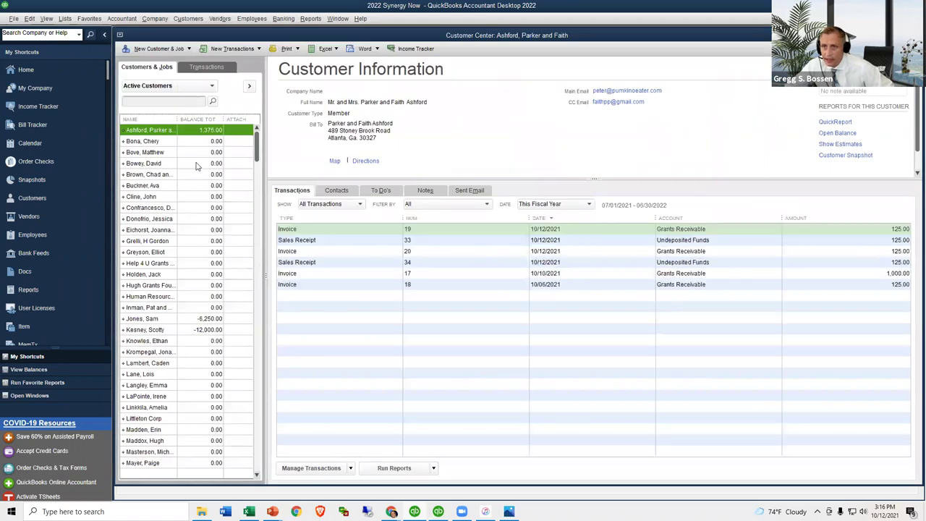
double_click(166, 135)
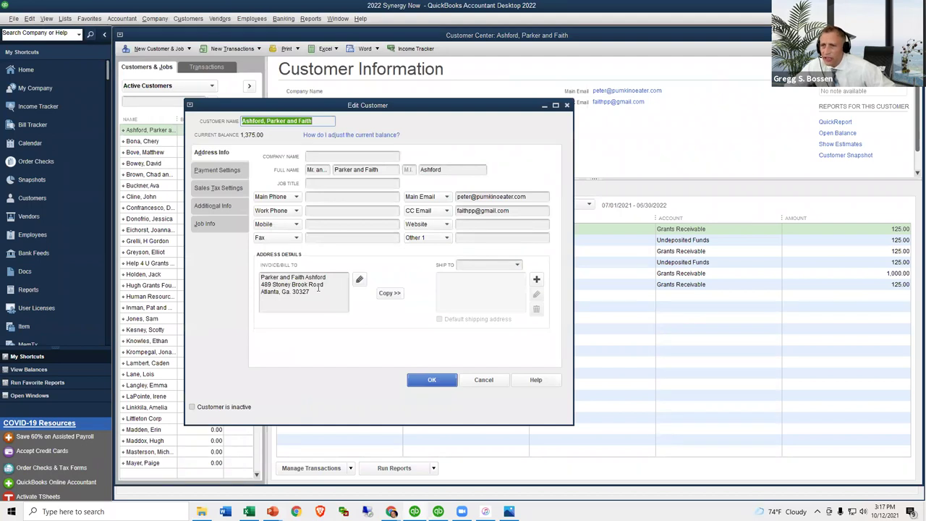
left_click(504, 197)
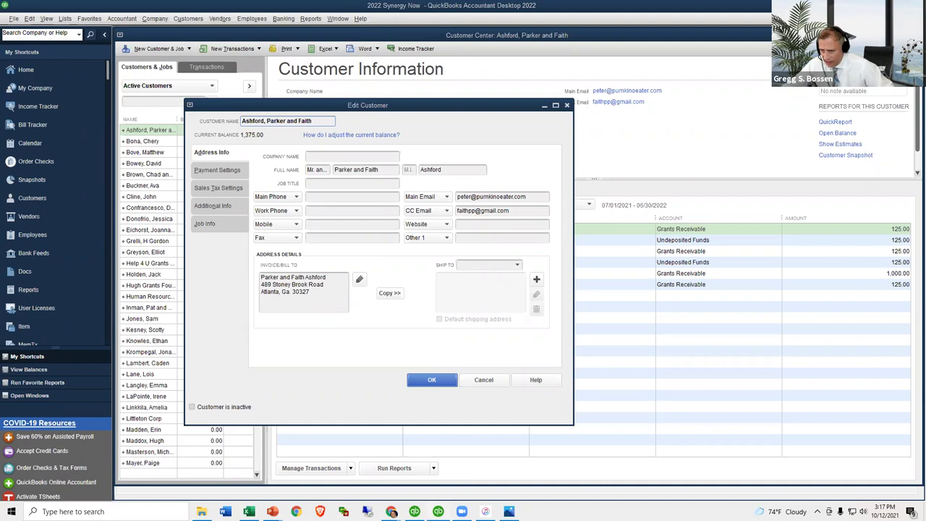
Switch to the Sample Synergy Now file in QuickBooks Accountant Desktop 2021 and examine the recipient fields for emailing the previous invoice.
left_click(438, 510)
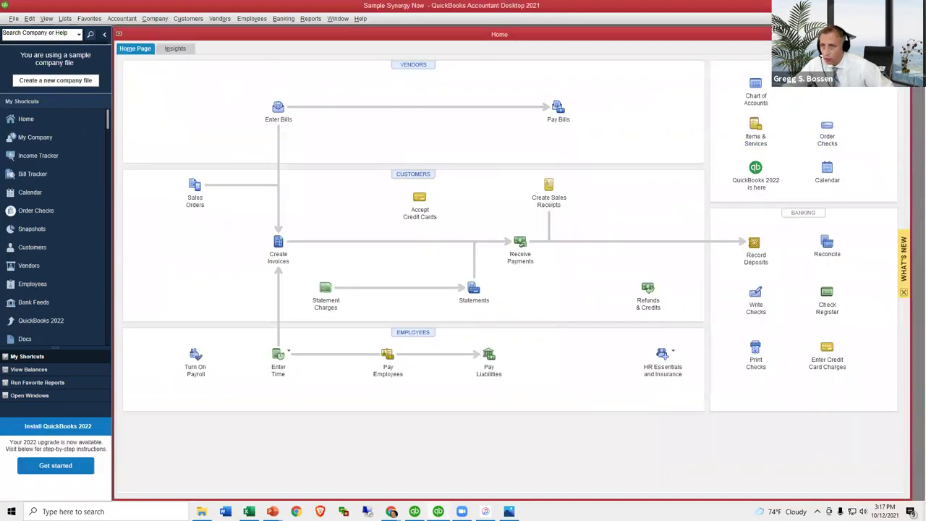
left_click(278, 243)
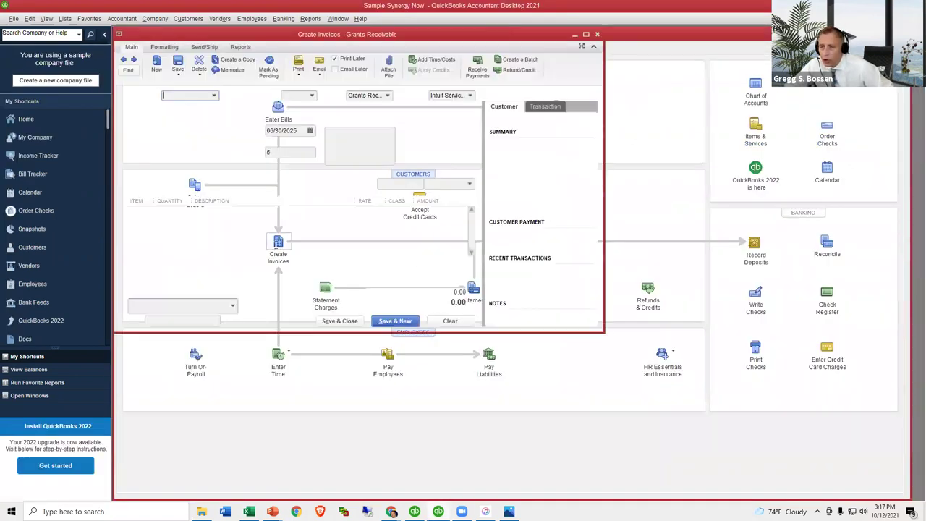
left_click(123, 60)
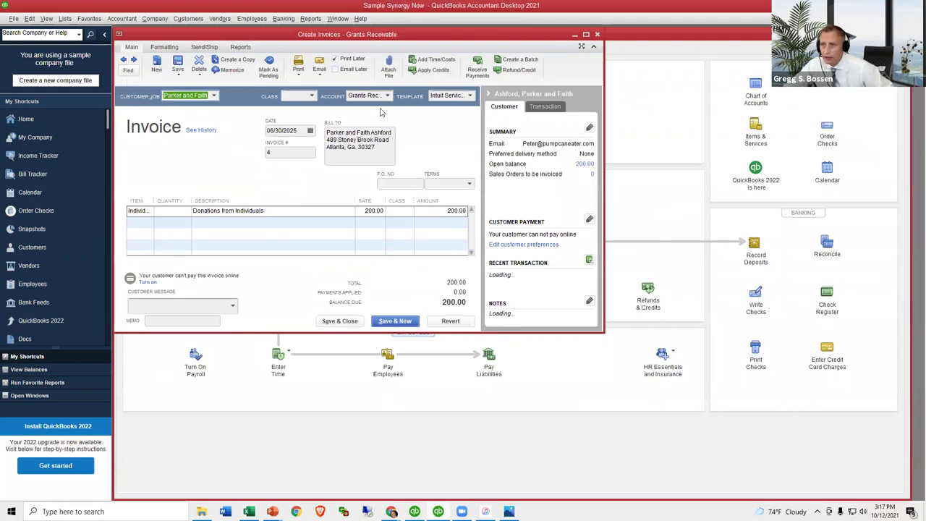
left_click(319, 74)
left_click(321, 83)
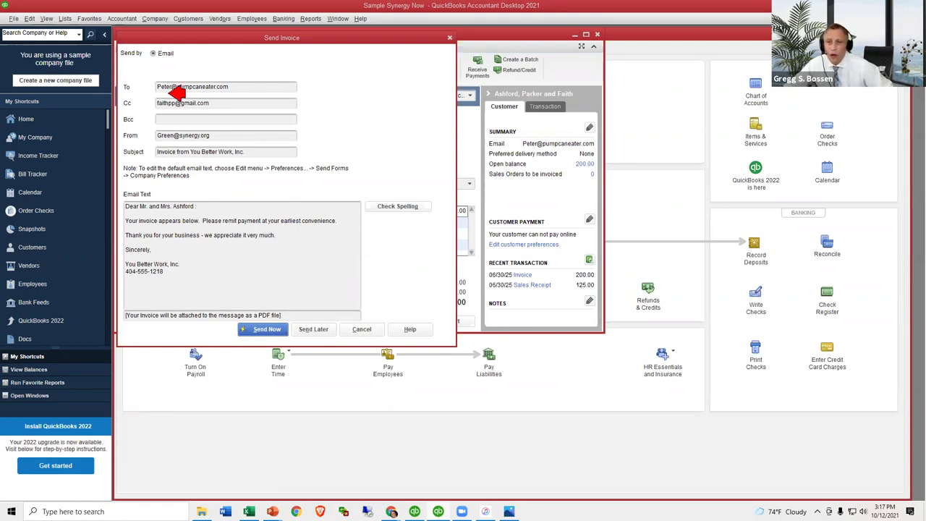
left_click_drag(242, 86, 155, 88)
key("Tab")
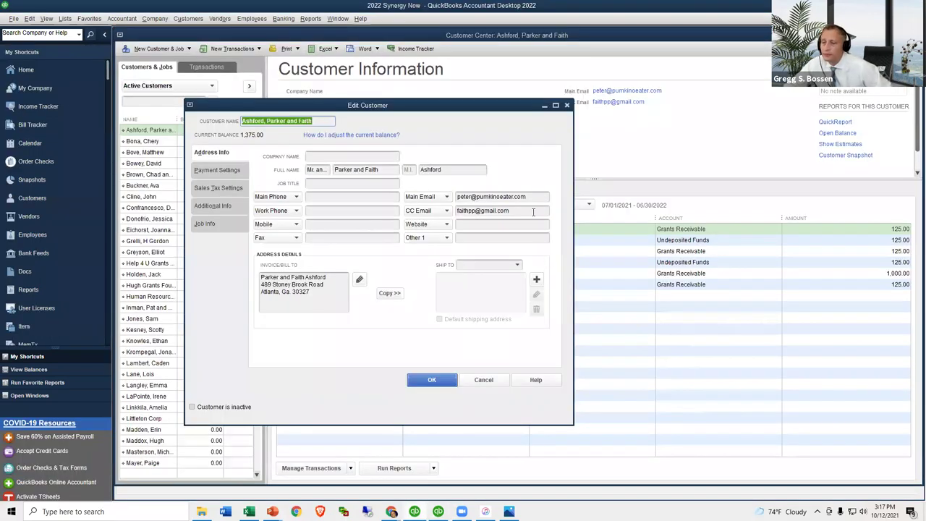
Close the customer's record in the 2022 Synergy Now file and start a new invoice for that customer, not based on an estimate or sales order.
left_click(566, 106)
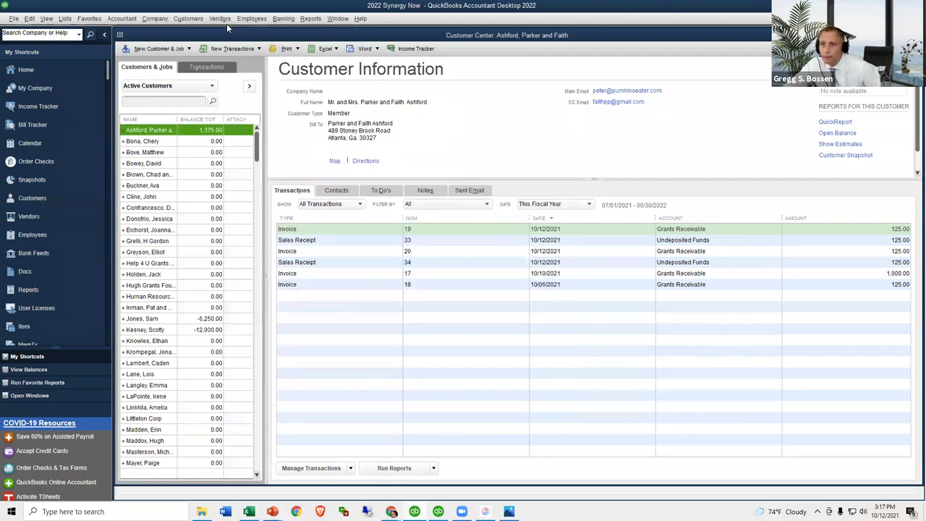
left_click(190, 19)
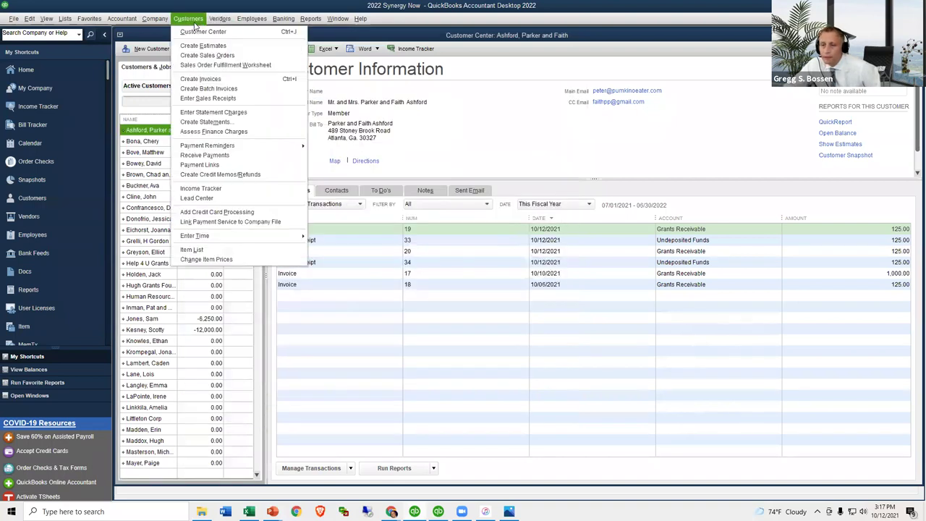
left_click(208, 78)
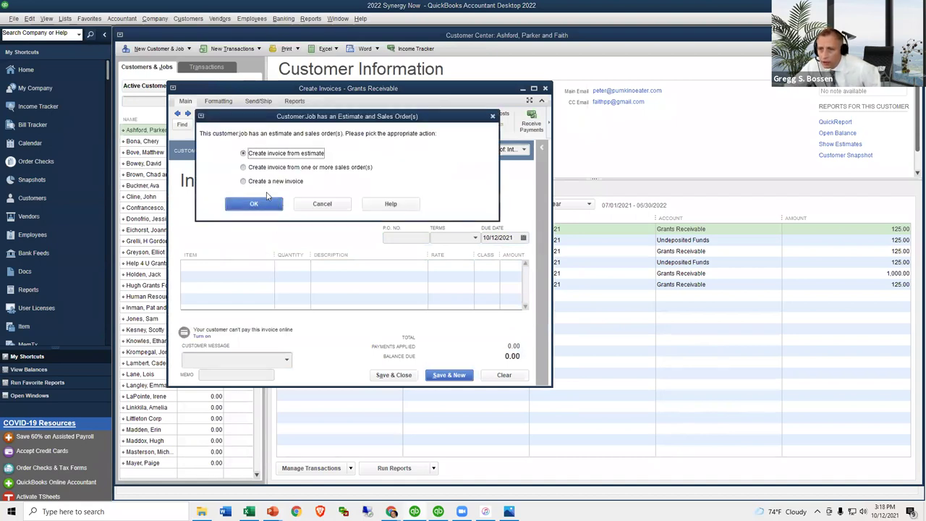
left_click(243, 182)
left_click(254, 203)
Add the Program Fees item to the invoice at a rate of 1,000.00.
left_click(269, 266)
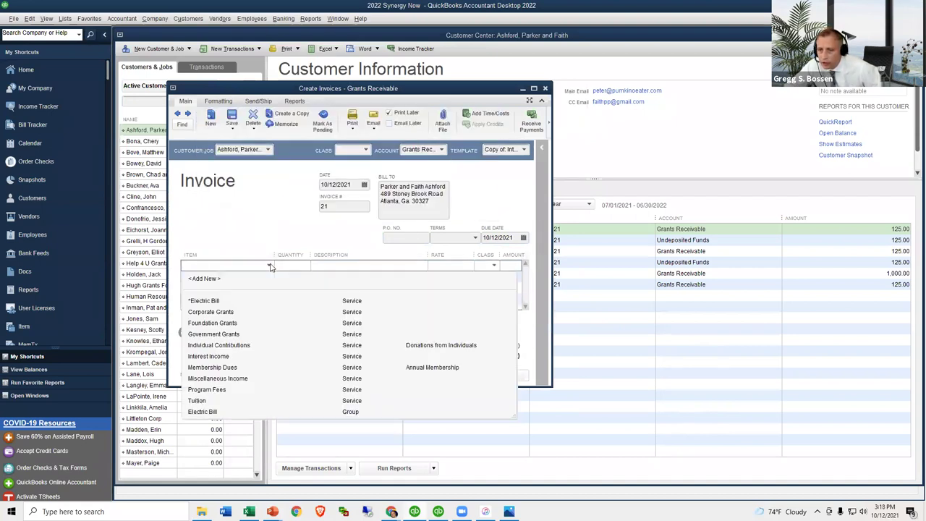
left_click(206, 389)
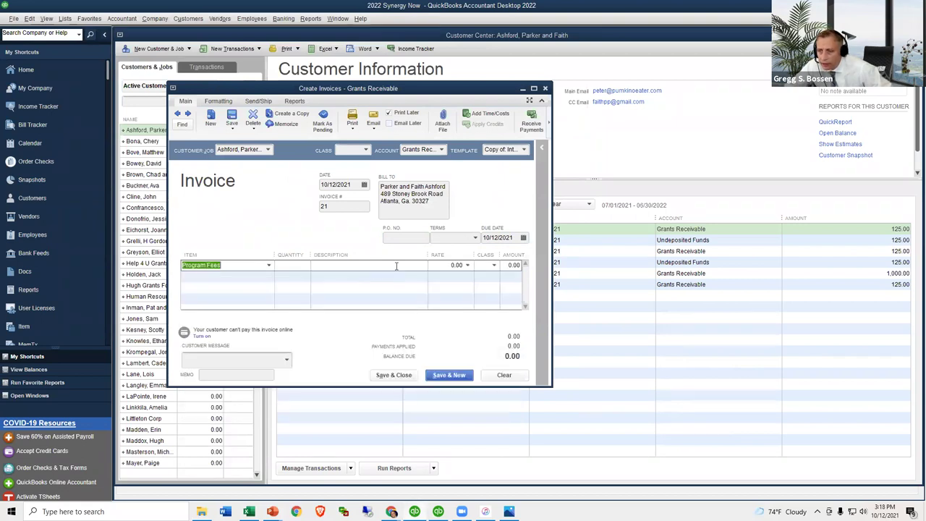
key("Tab")
key("Tab")
key("Tab")
type("1000")
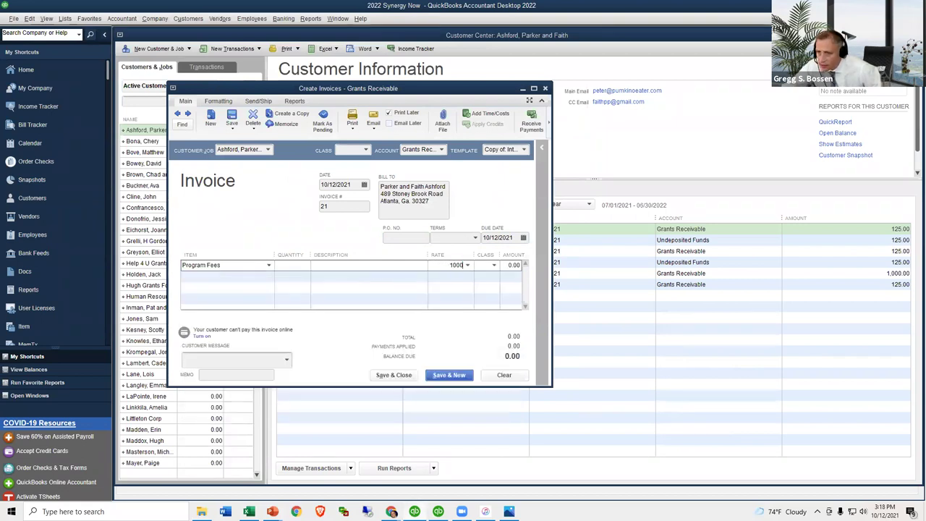
key("Tab")
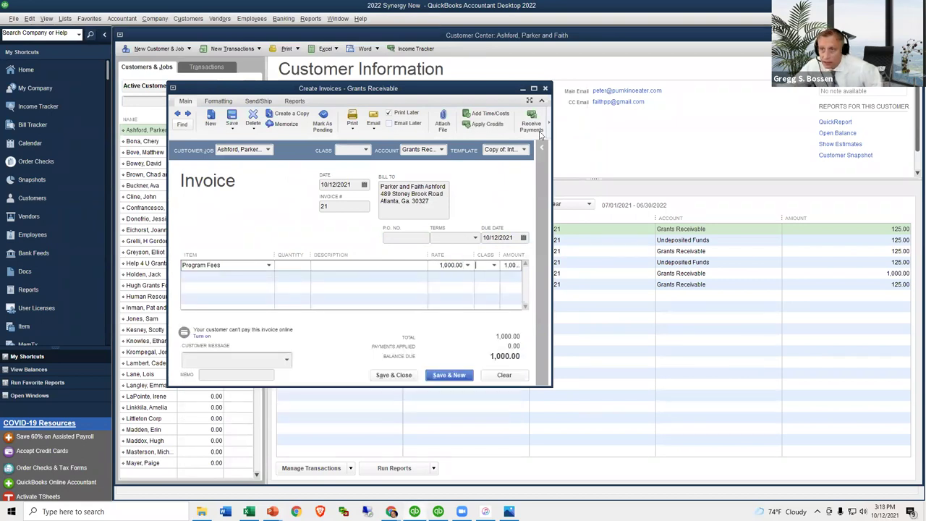
Prepare the invoice for emailing, replace the main recipient with the customer's CC e-mail, and close the invoice without sending it.
left_click(373, 127)
left_click(375, 138)
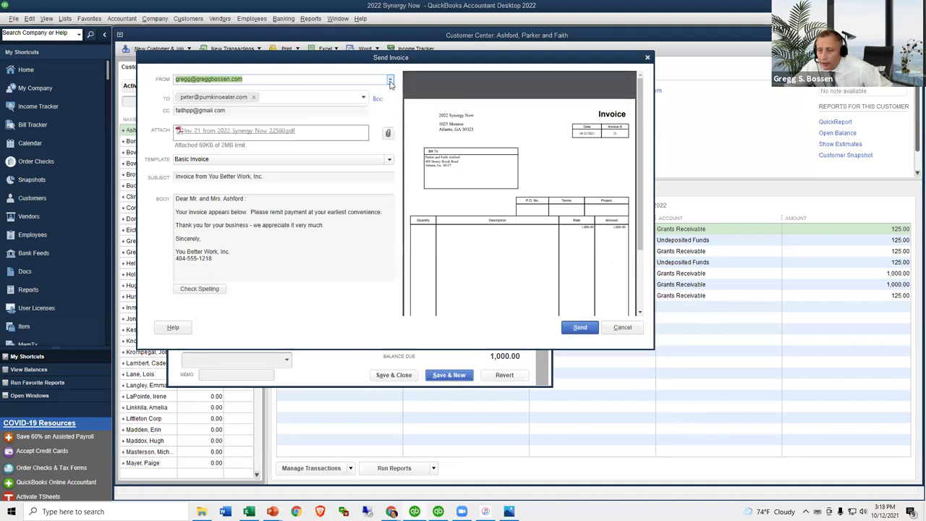
left_click(364, 99)
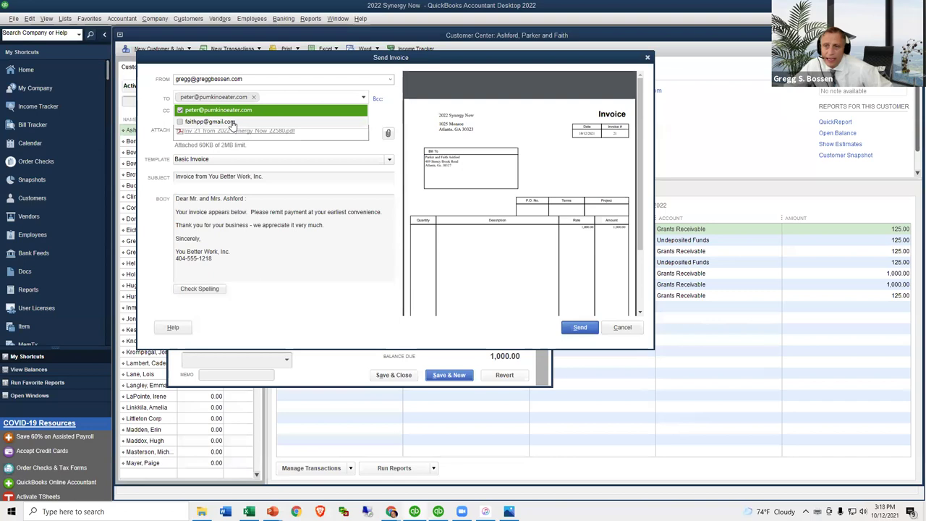
left_click(184, 121)
left_click(180, 110)
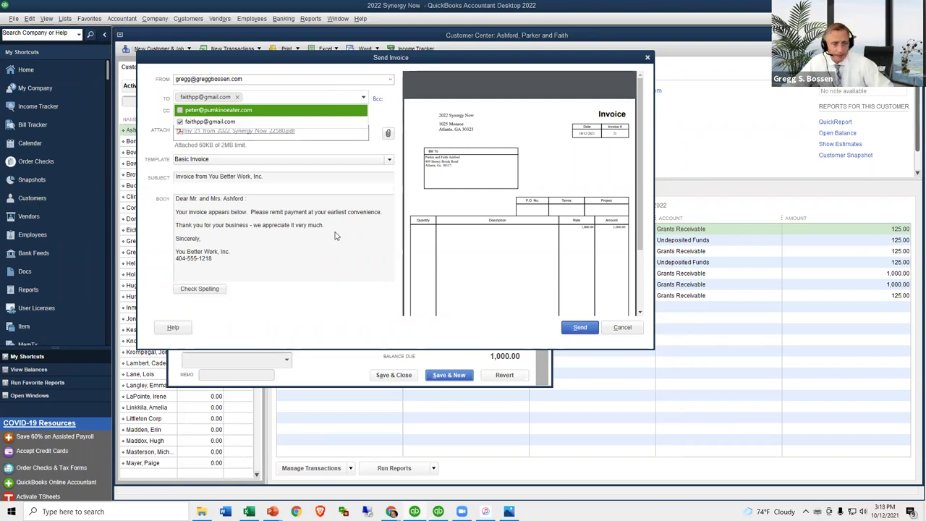
left_click(618, 328)
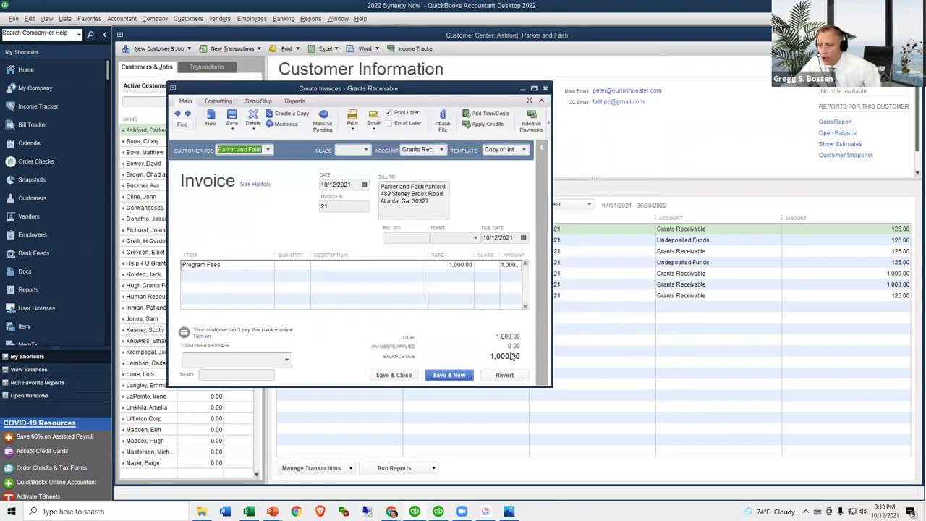
left_click(544, 87)
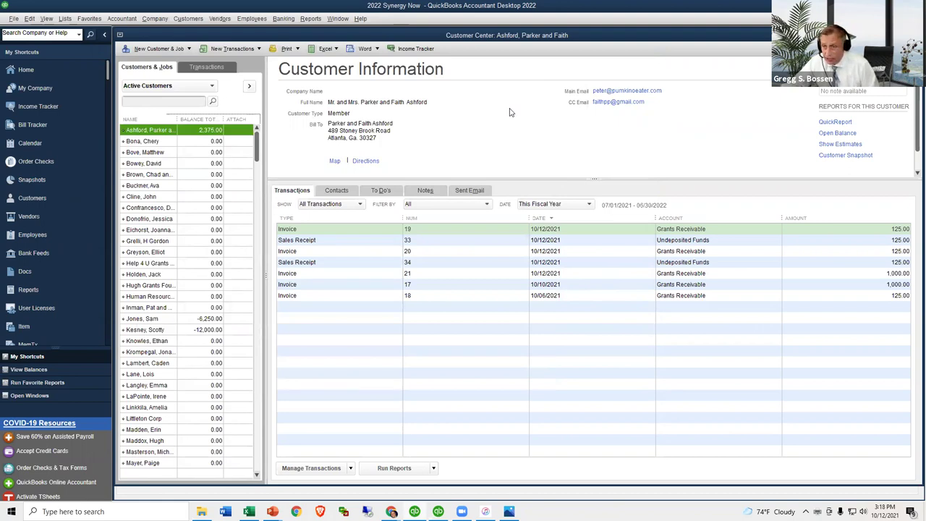
Switch to QuickBooks Online in Chrome and open user management for the 2021 Non-Profit company.
key("alt+Tab")
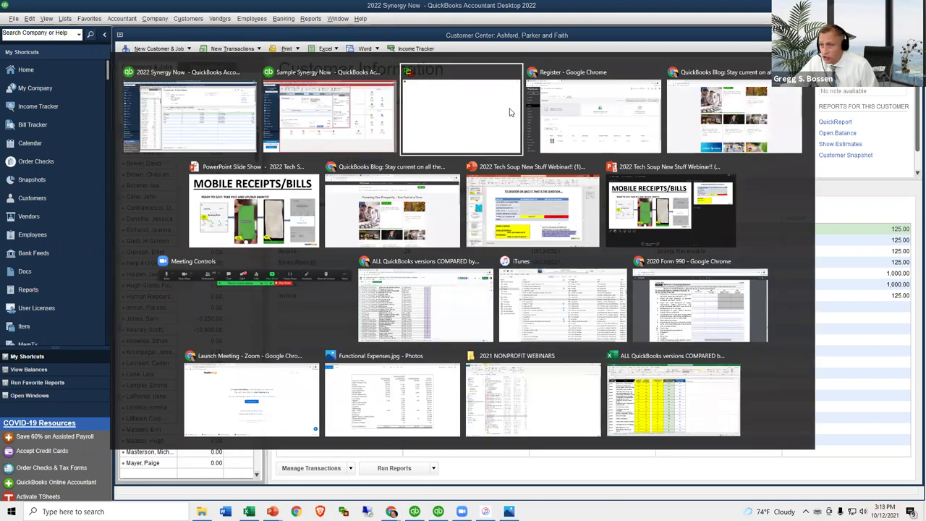
key("alt+Tab")
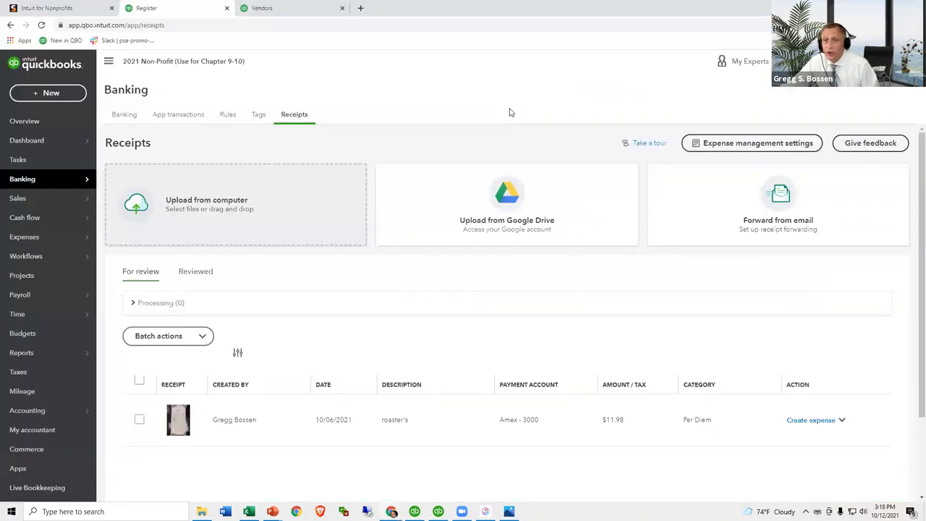
left_click(88, 140)
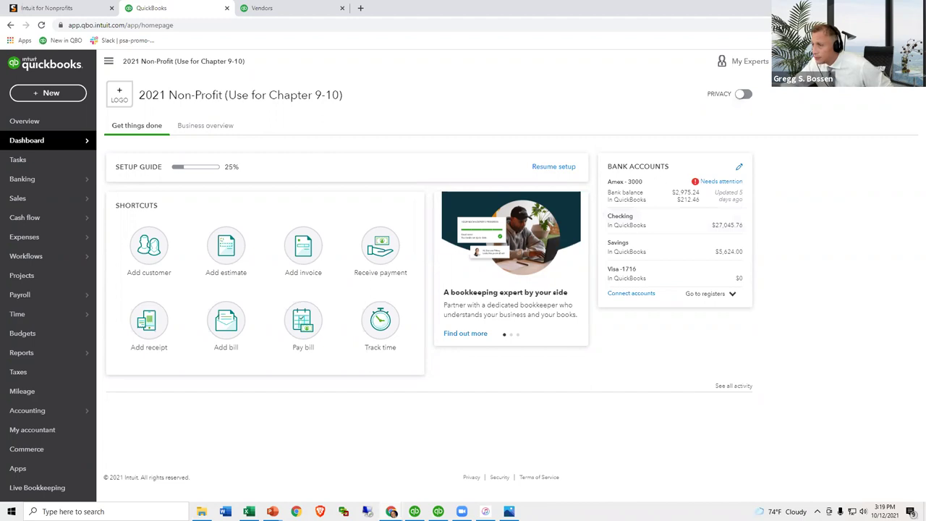
left_click(891, 61)
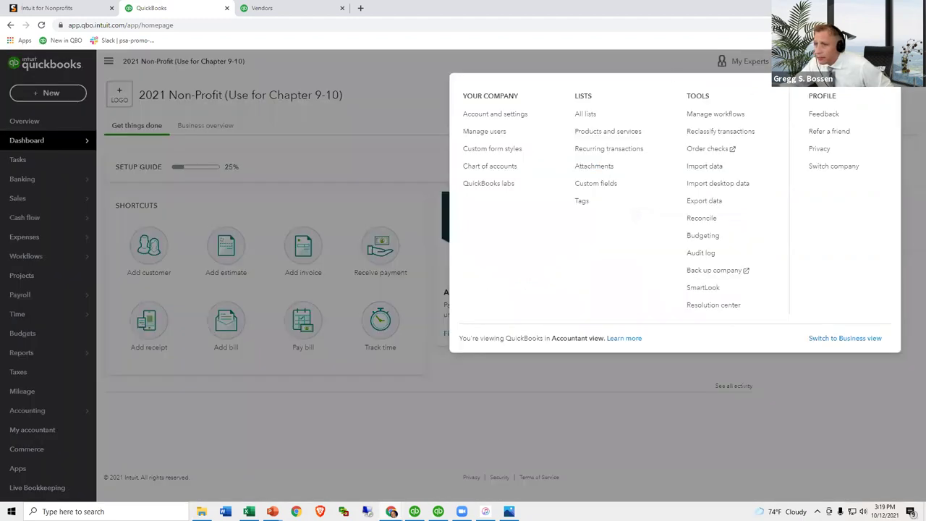
left_click(501, 133)
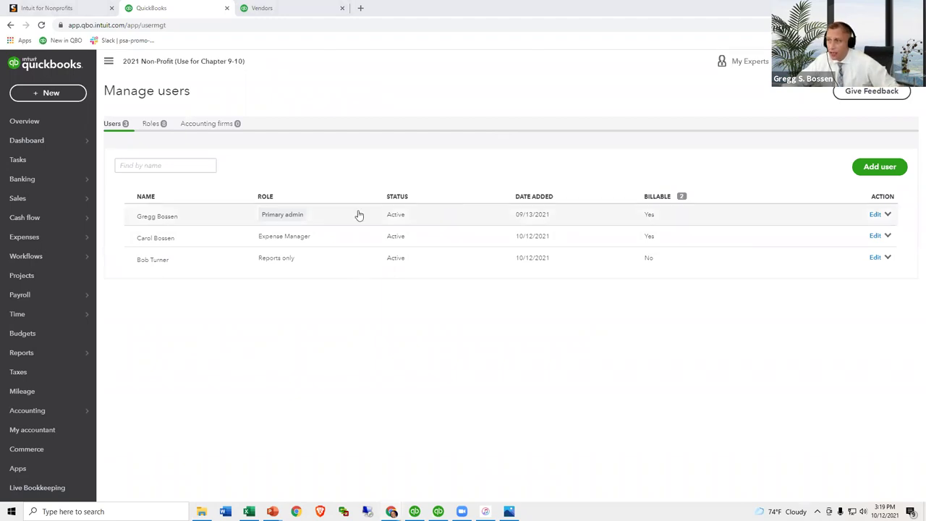
Try adding a new user with the Reports only role and leave at the contact information page without saving.
left_click(873, 169)
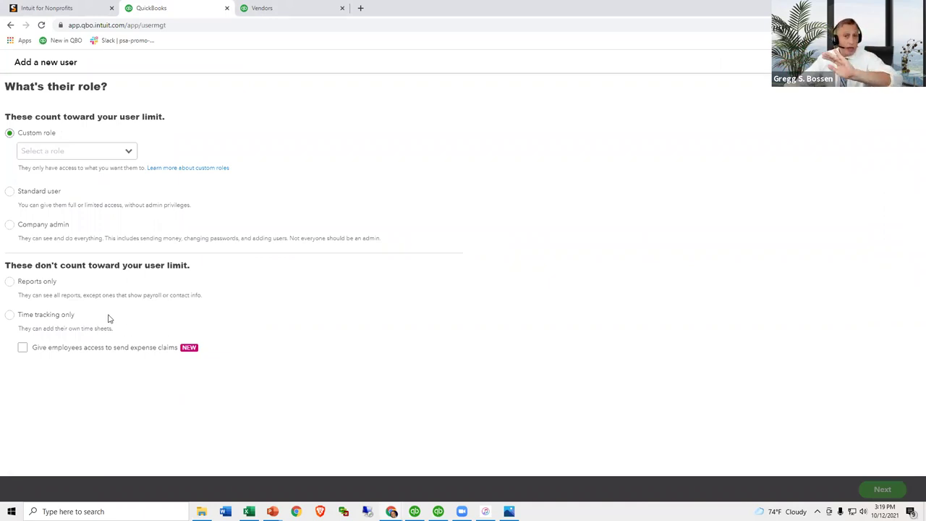
left_click(12, 284)
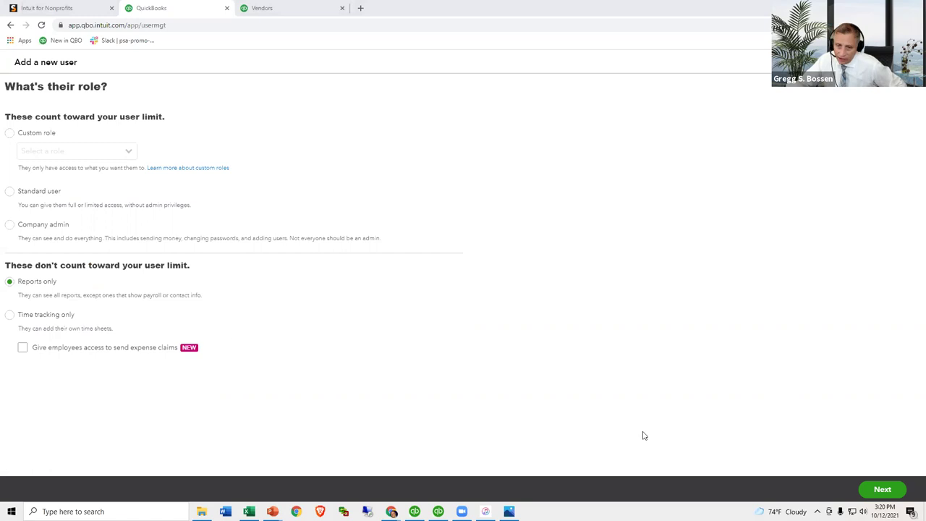
left_click(865, 490)
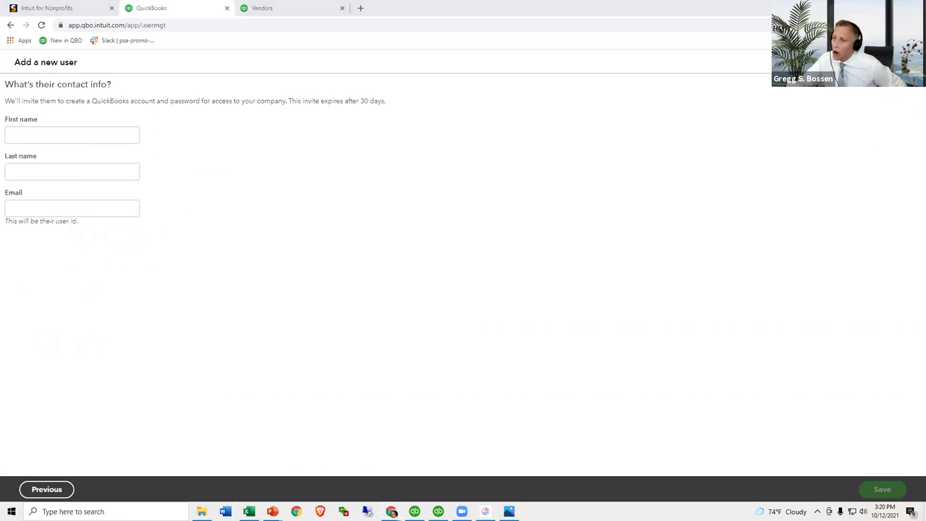
left_click(907, 62)
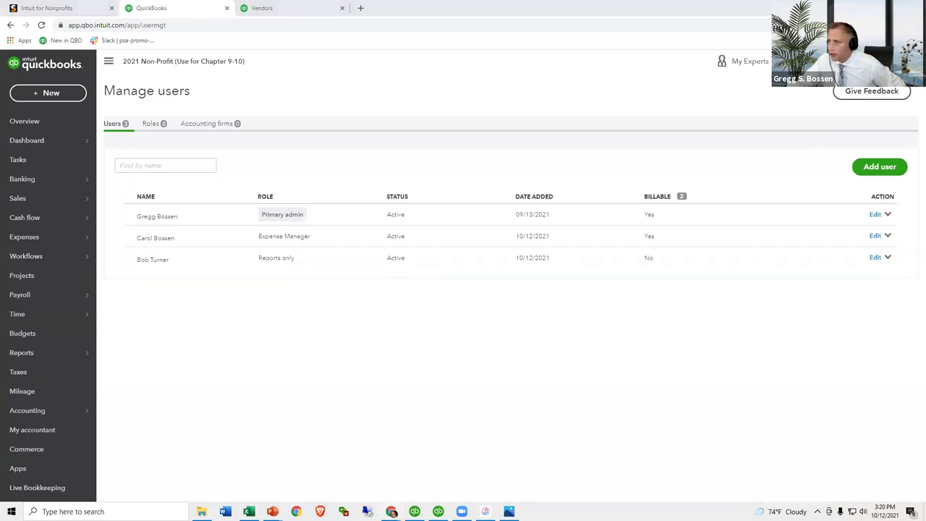
Sign in again as the reports-only user with the saved e-mail and password, and open the 2021 Non-Profit (Use for Chapter 9-10) company.
left_click(908, 60)
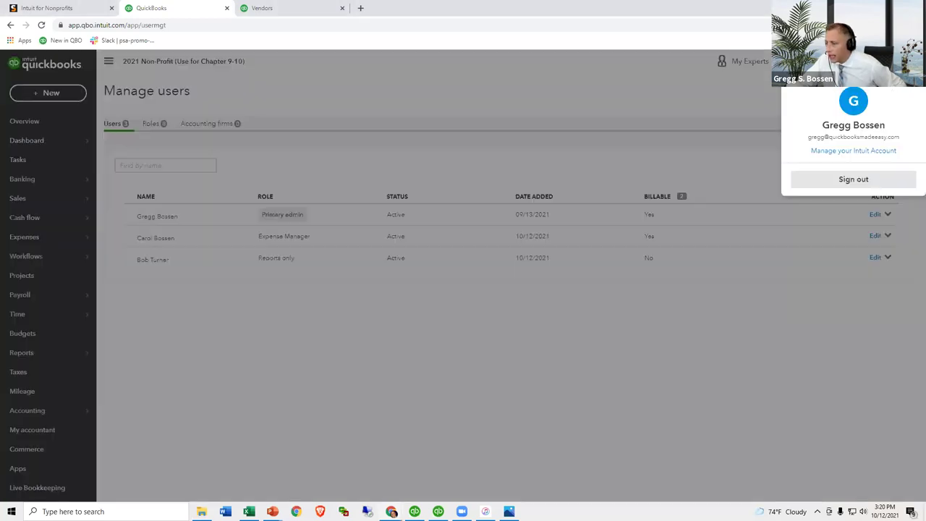
left_click(857, 181)
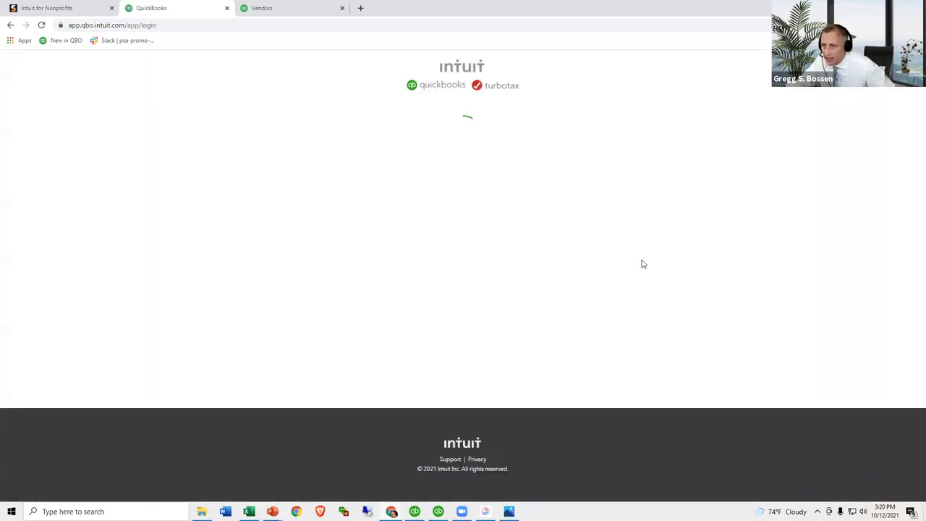
left_click(522, 246)
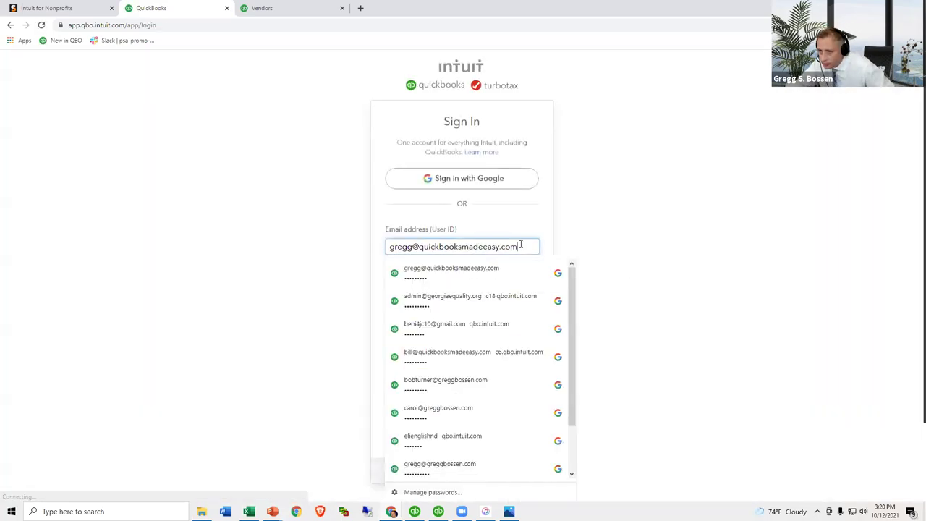
left_click(466, 386)
left_click(467, 355)
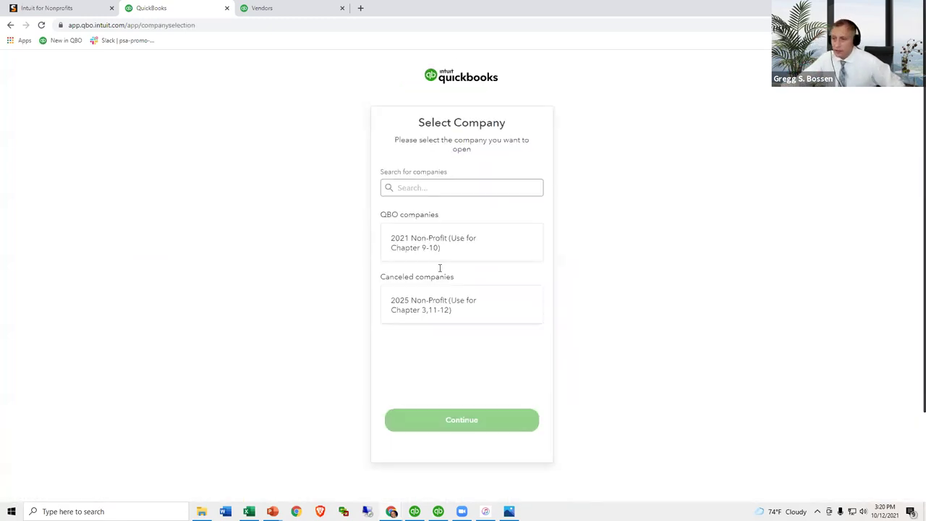
left_click(445, 246)
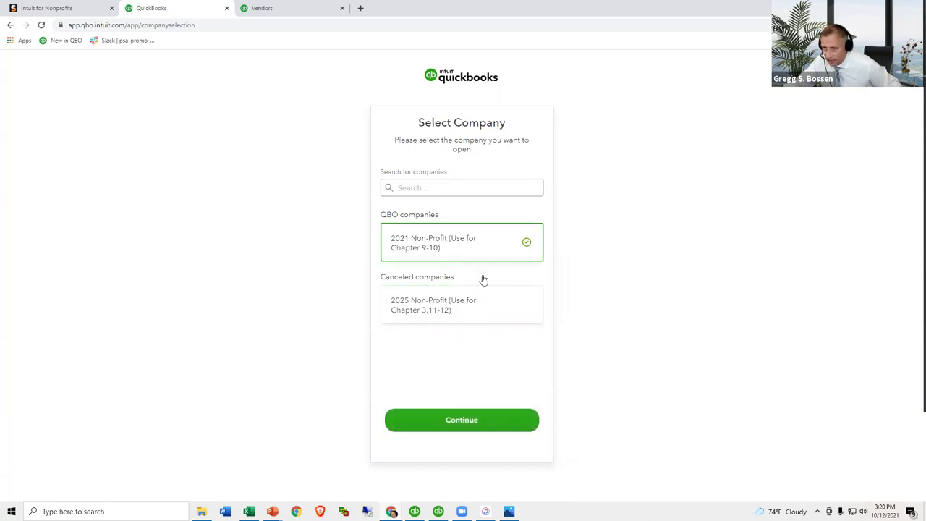
left_click(475, 425)
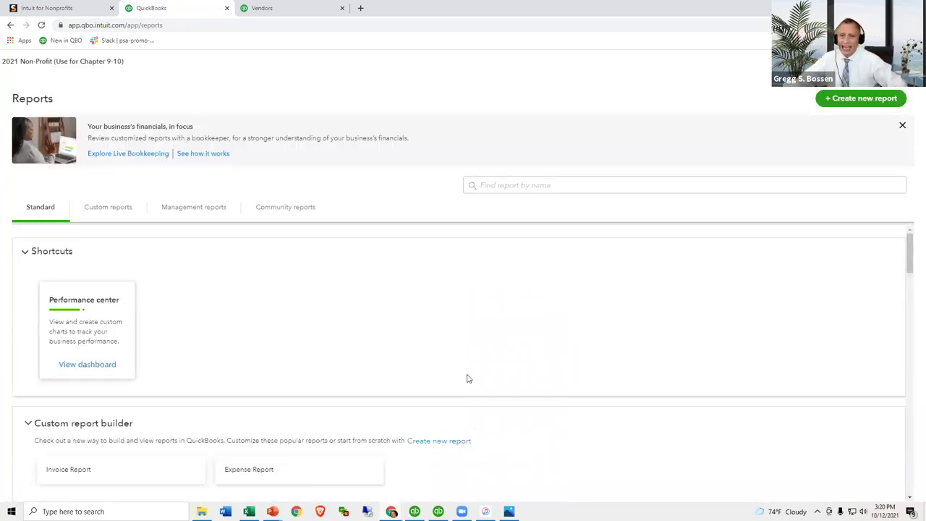
Open the Profit and Loss report from the favorites and run it for All Dates.
scroll(413, 302, "down", 3)
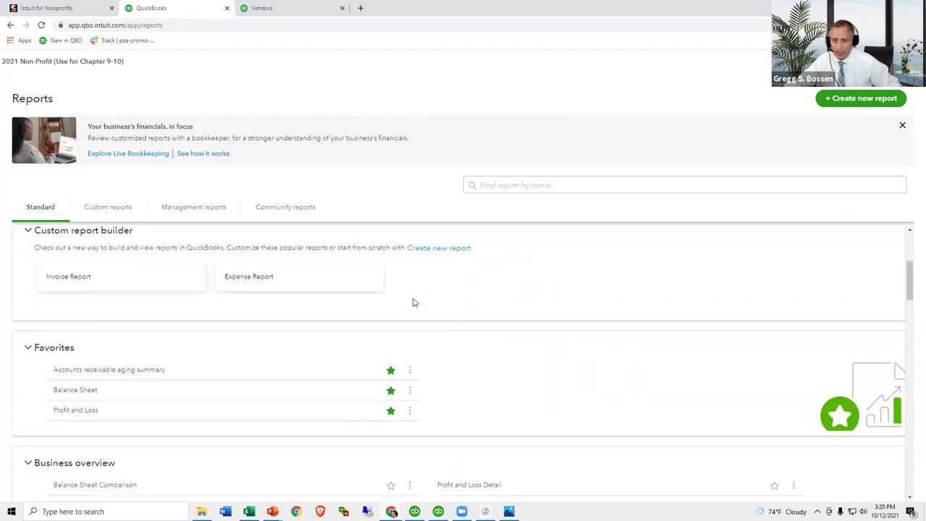
left_click(78, 410)
scroll(385, 329, "up", 1)
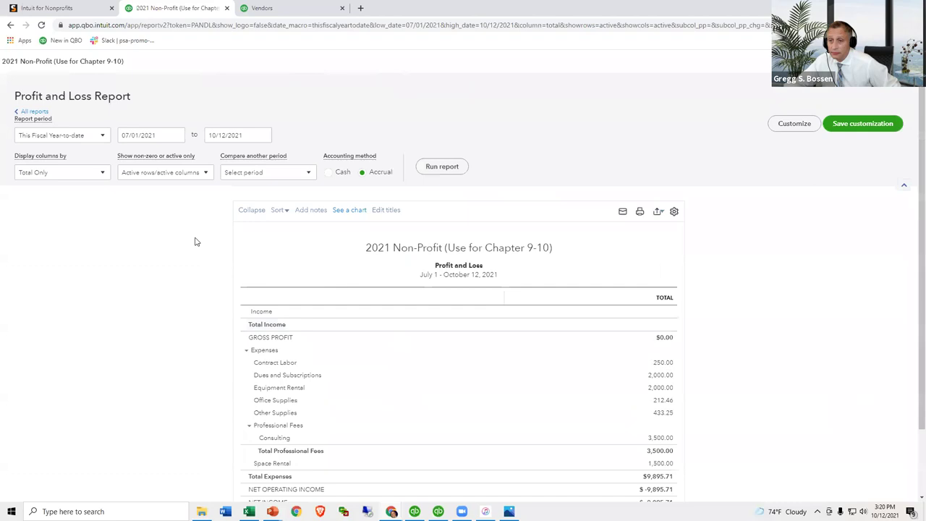
left_click(102, 135)
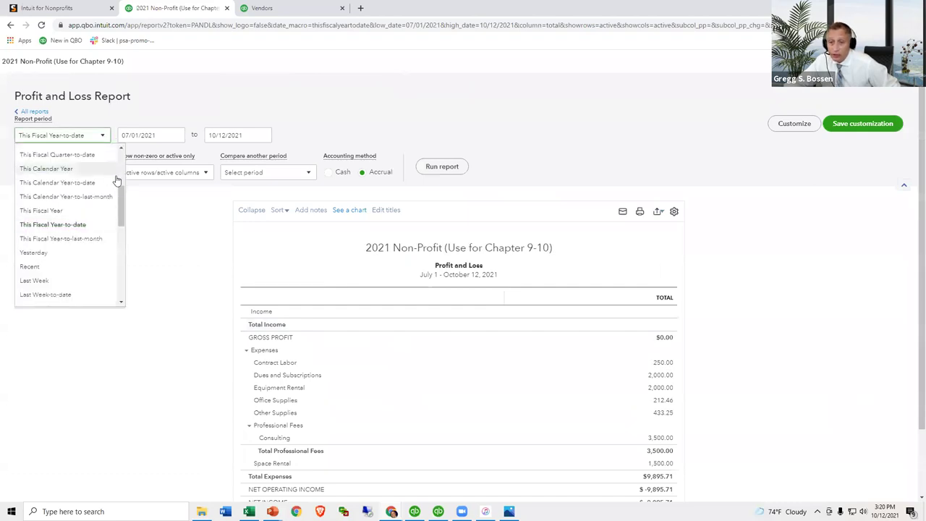
left_click_drag(122, 194, 126, 151)
left_click(32, 154)
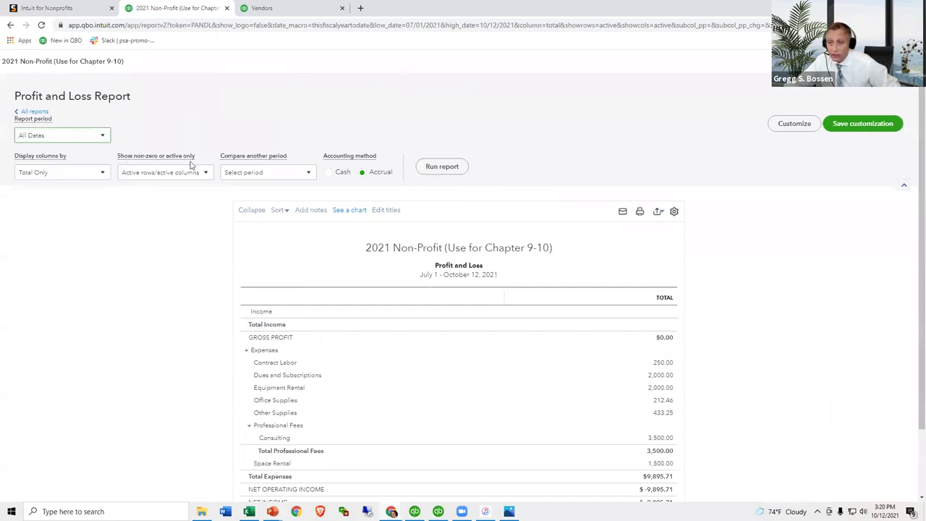
left_click(437, 171)
scroll(438, 170, "down", 2)
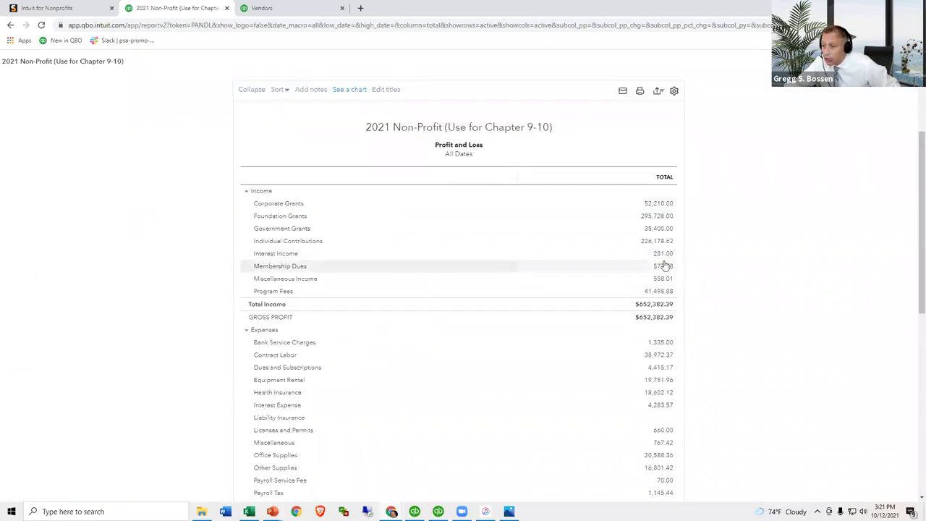
Drill into the Contract Labor total, try to open the 06/30/2022 journal entry, and return to the Profit and Loss report.
double_click(661, 354)
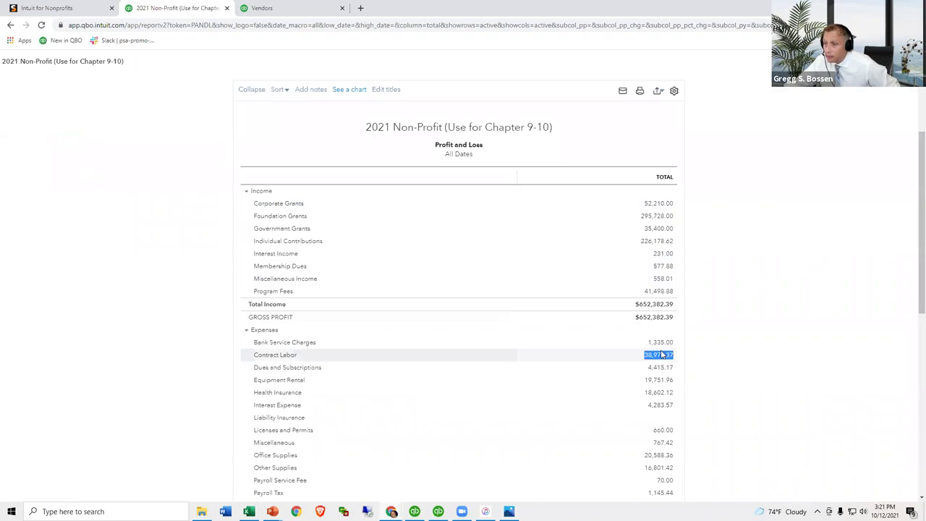
left_click(662, 354)
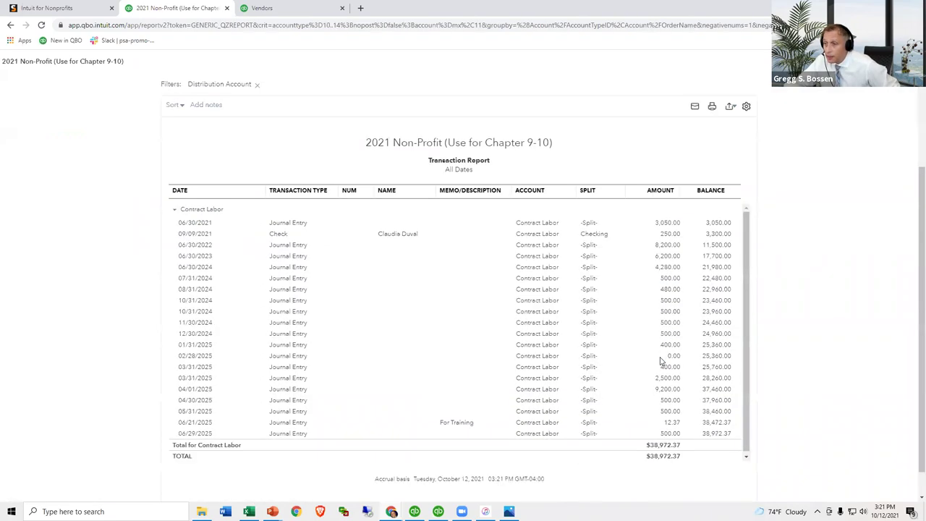
double_click(666, 244)
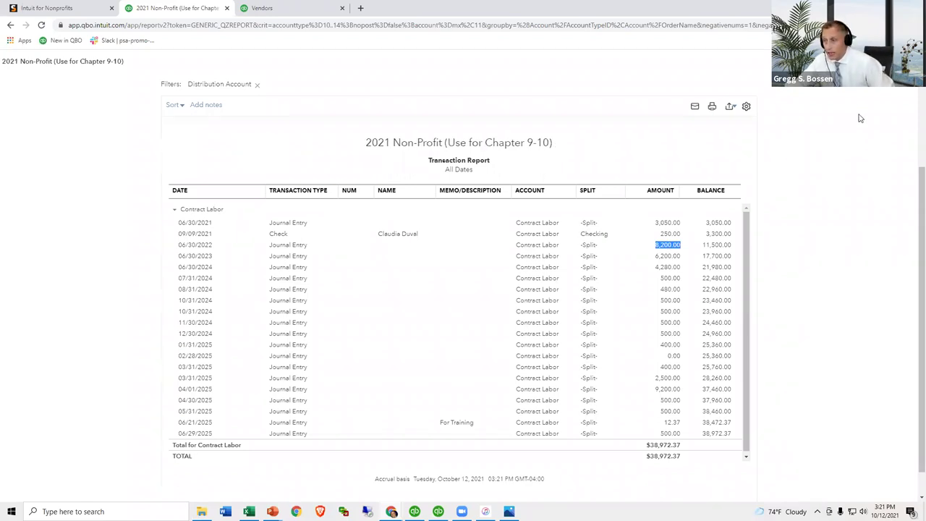
scroll(859, 120, "up", 2)
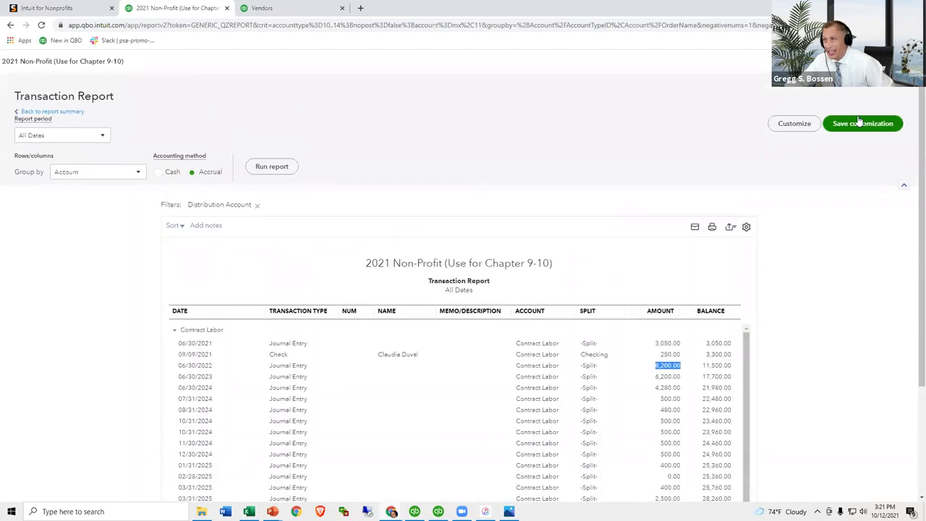
left_click(28, 112)
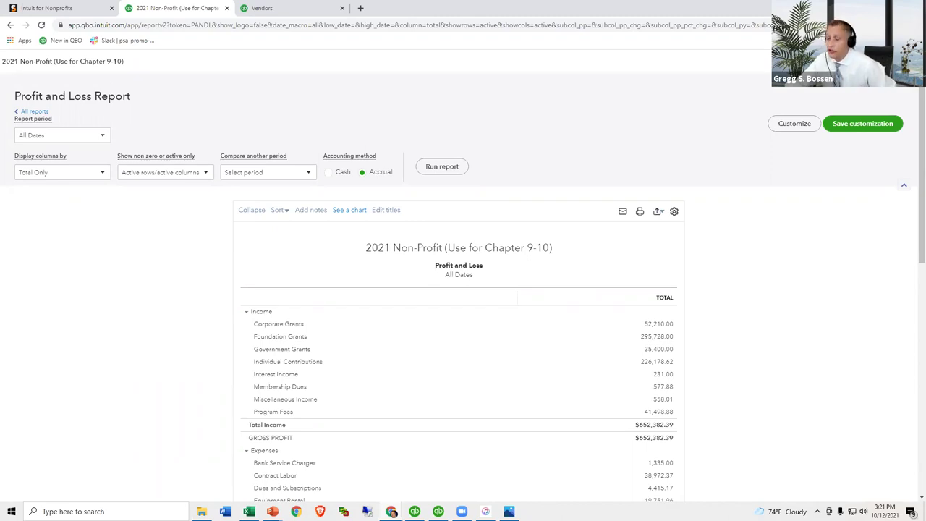
Sign out of the reports-only user's account.
left_click(904, 61)
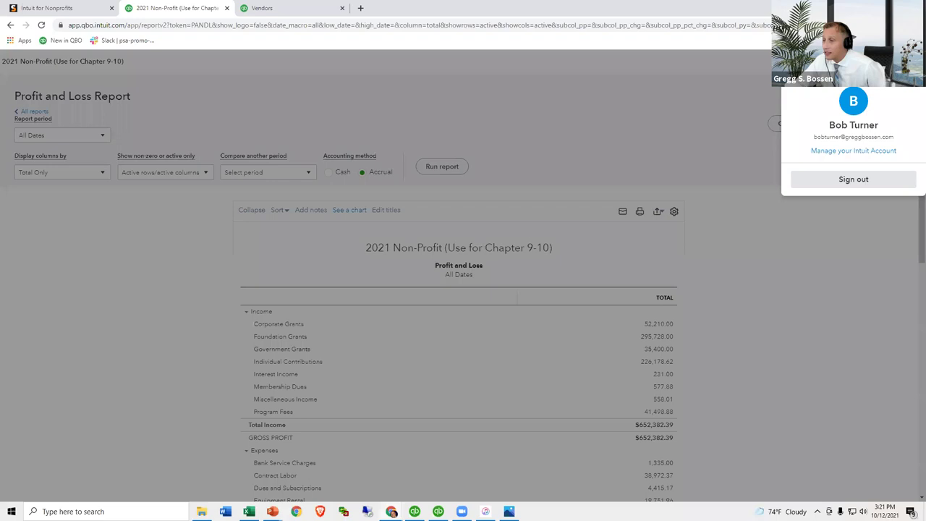
left_click(865, 180)
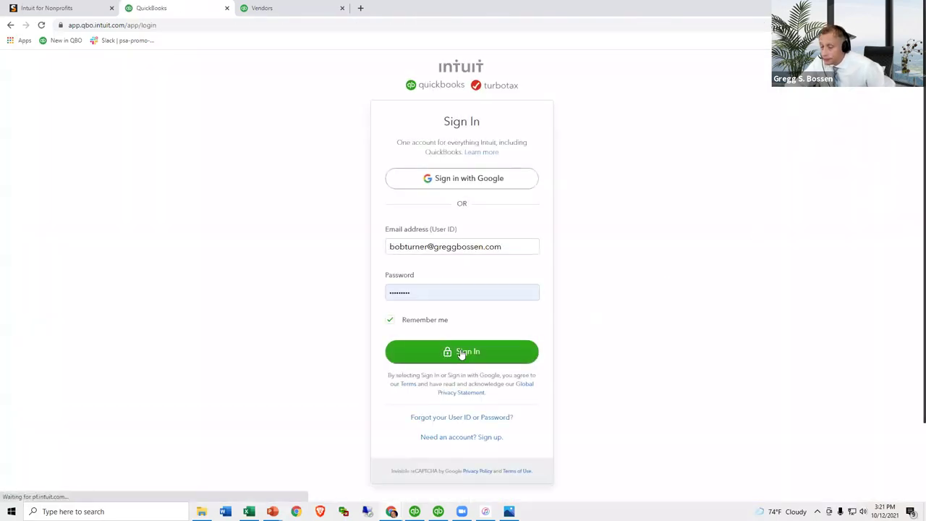
Try signing in with another saved user ID and password, check its company list, and return to the sign-in page.
left_click(463, 247)
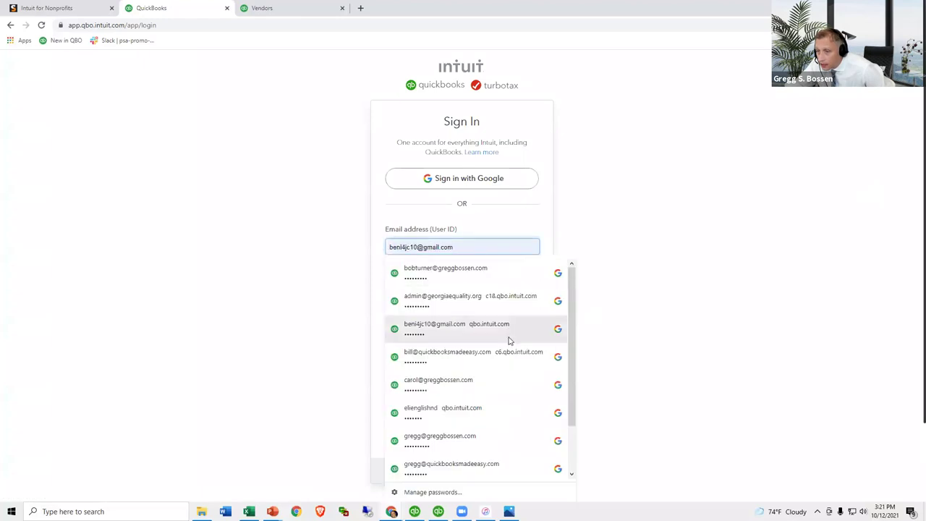
scroll(499, 387, "down", 3)
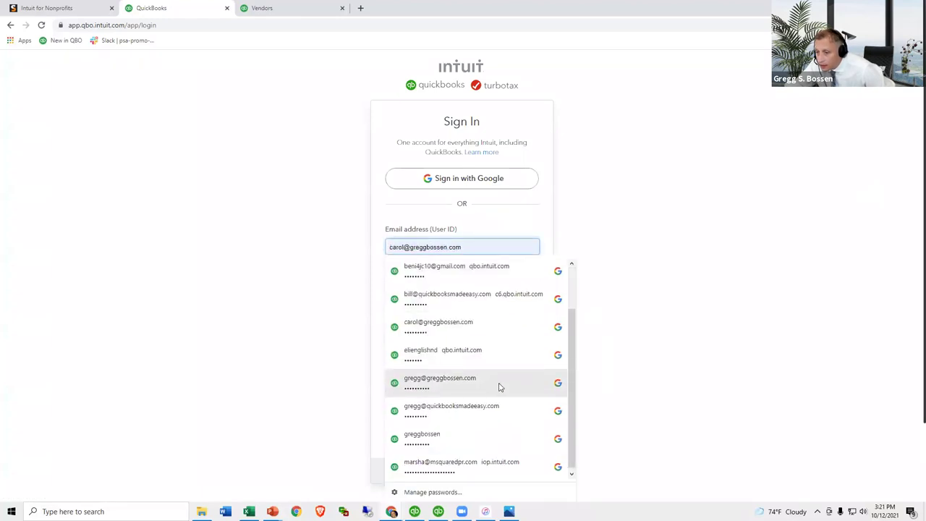
left_click(449, 436)
left_click(475, 353)
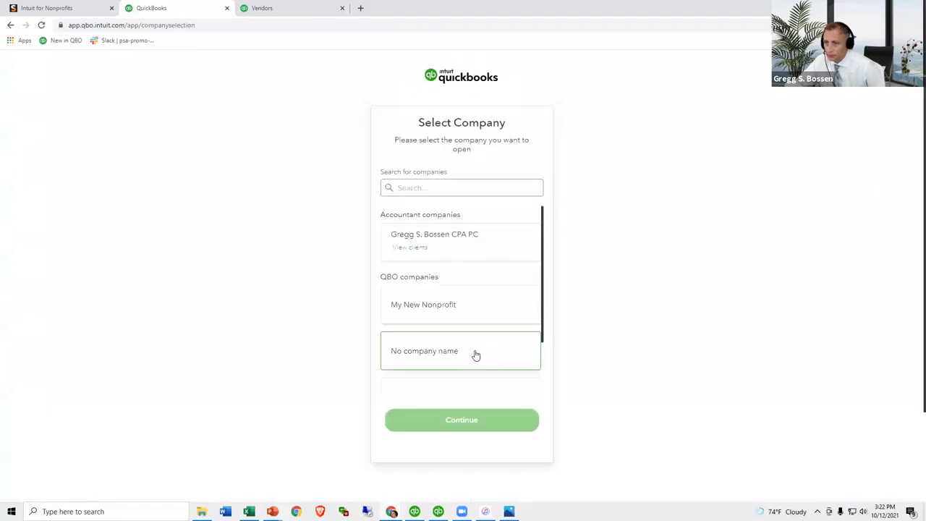
scroll(483, 335, "down", 2)
scroll(463, 338, "up", 1)
scroll(467, 318, "up", 1)
left_click(482, 181)
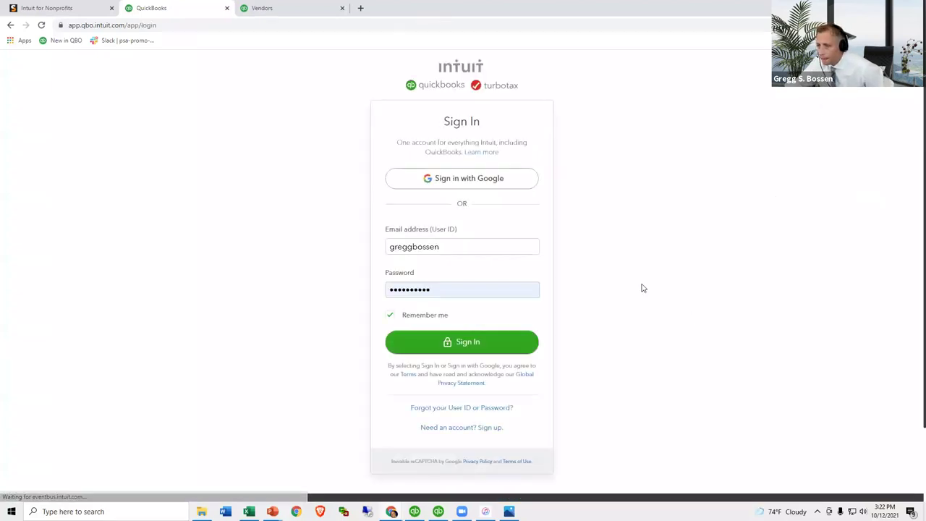
Sign in as the primary admin with the saved e-mail and password, and open the 2021 Non-Profit (Use for Chapter 9-10) company.
left_click(515, 243)
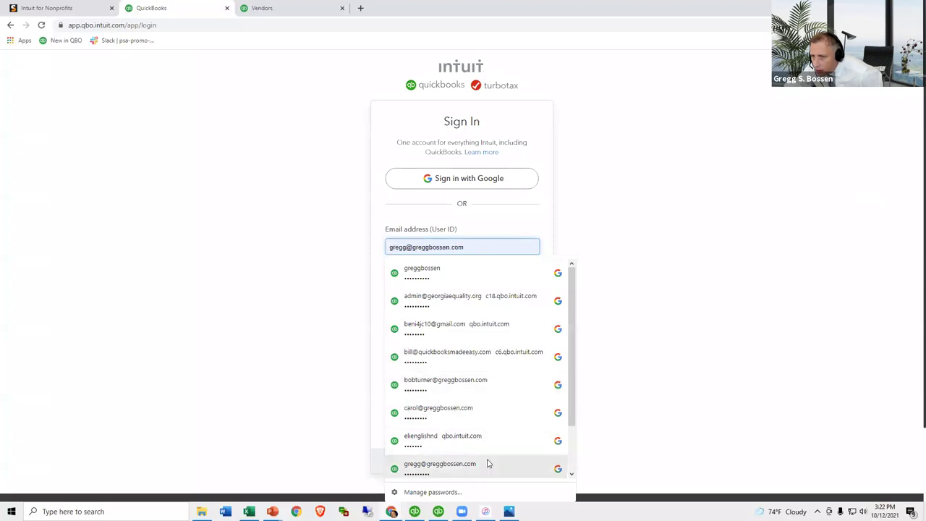
scroll(487, 462, "down", 3)
left_click(477, 436)
left_click(489, 342)
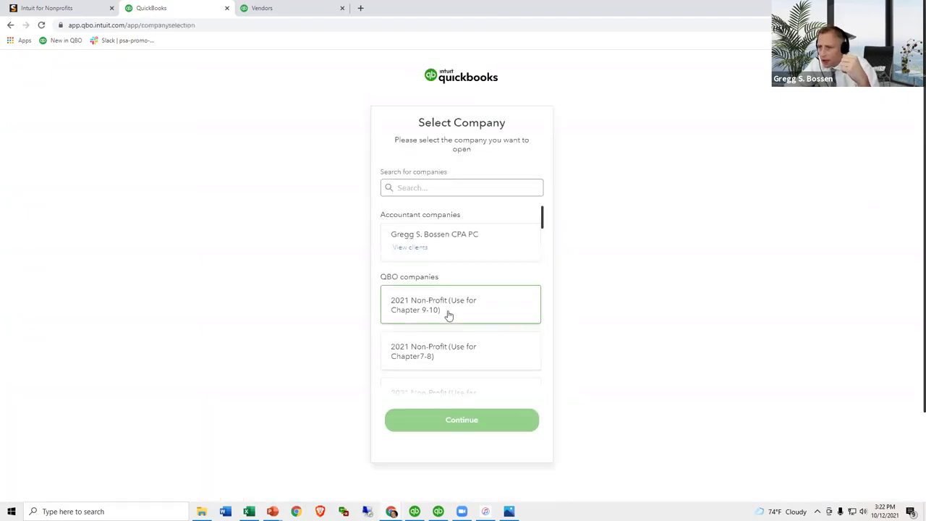
left_click(448, 315)
left_click(470, 422)
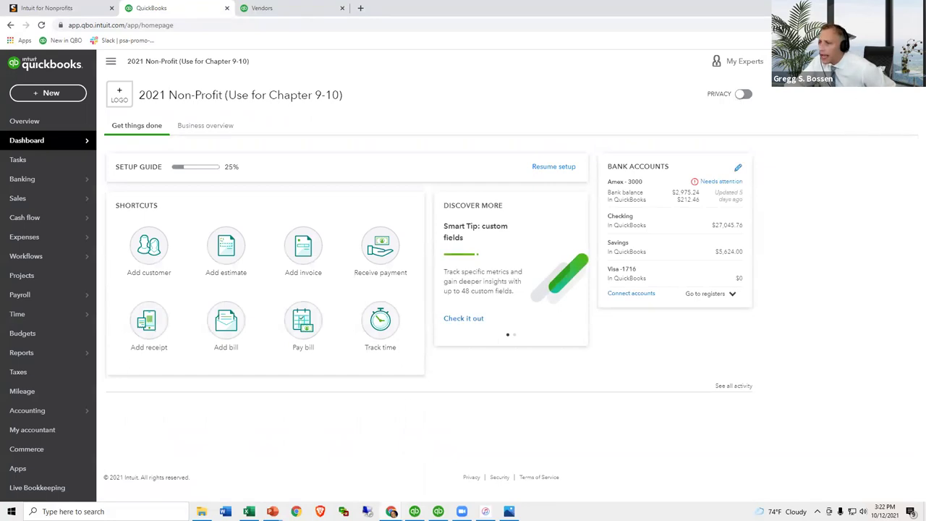
Open user management for the company and display its list of roles.
left_click(896, 61)
left_click(533, 128)
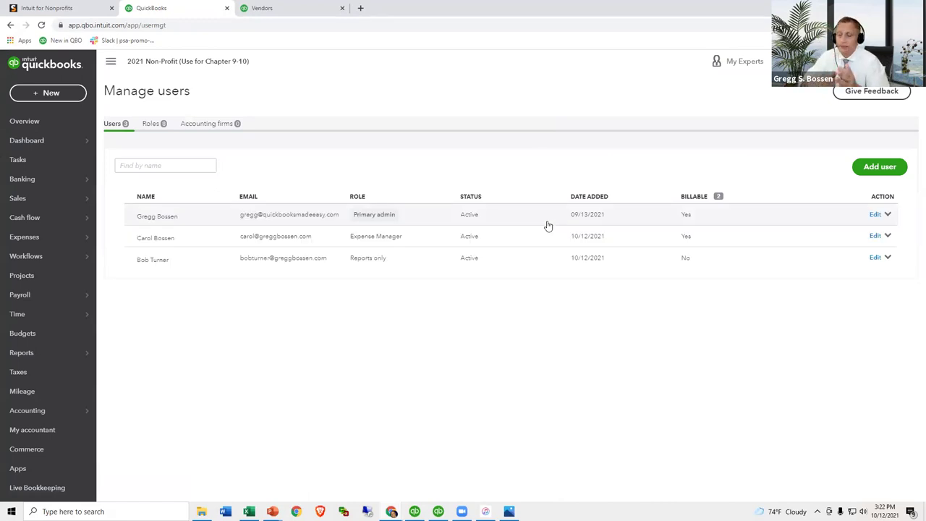
left_click(151, 124)
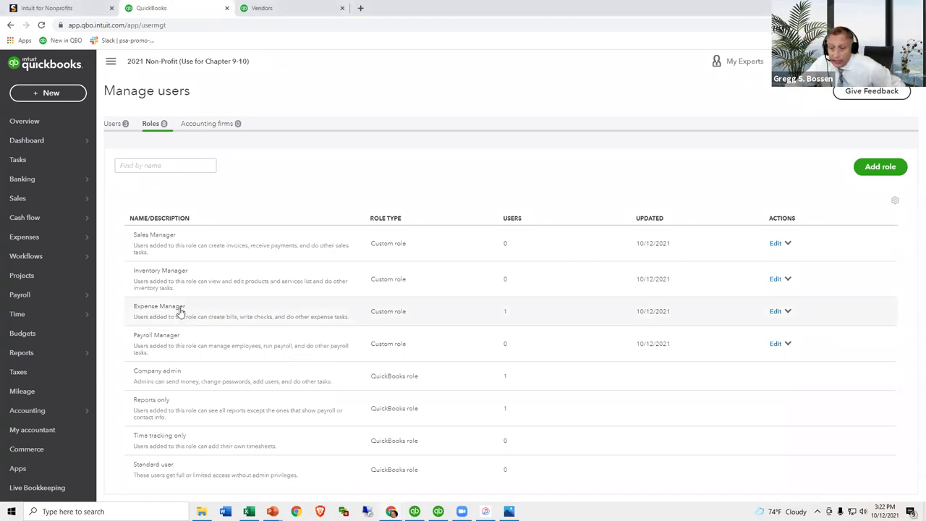
Open the Expense Manager role for editing, review its permissions by area, and save the role without changing them.
left_click(776, 313)
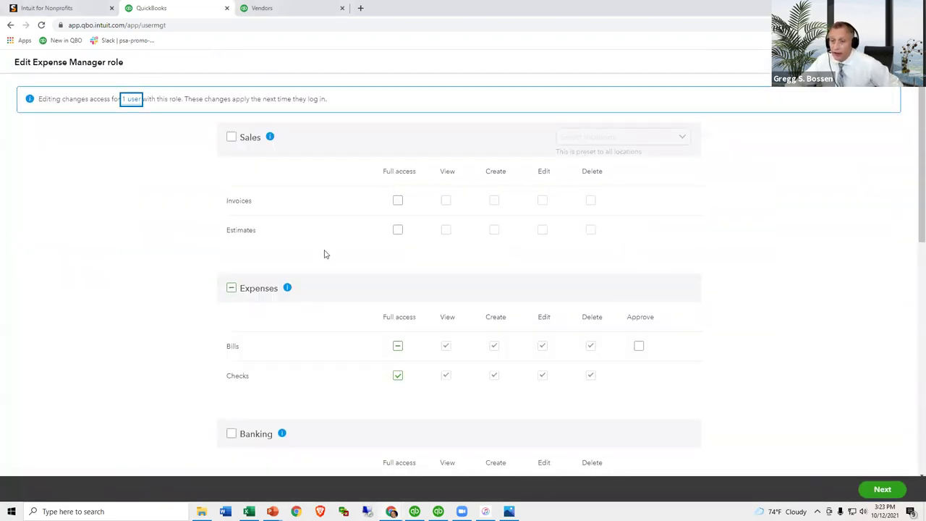
scroll(324, 254, "down", 2)
scroll(325, 254, "down", 2)
scroll(324, 254, "up", 5)
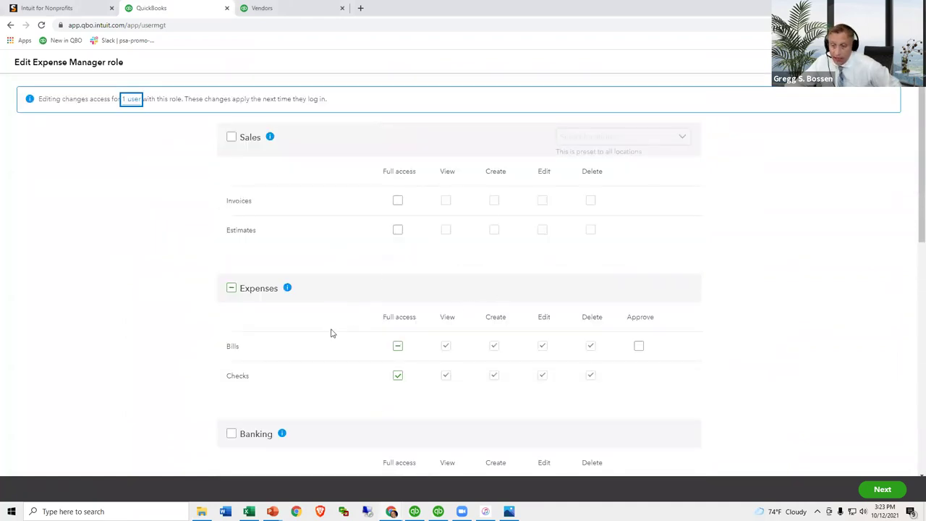
scroll(331, 333, "down", 1)
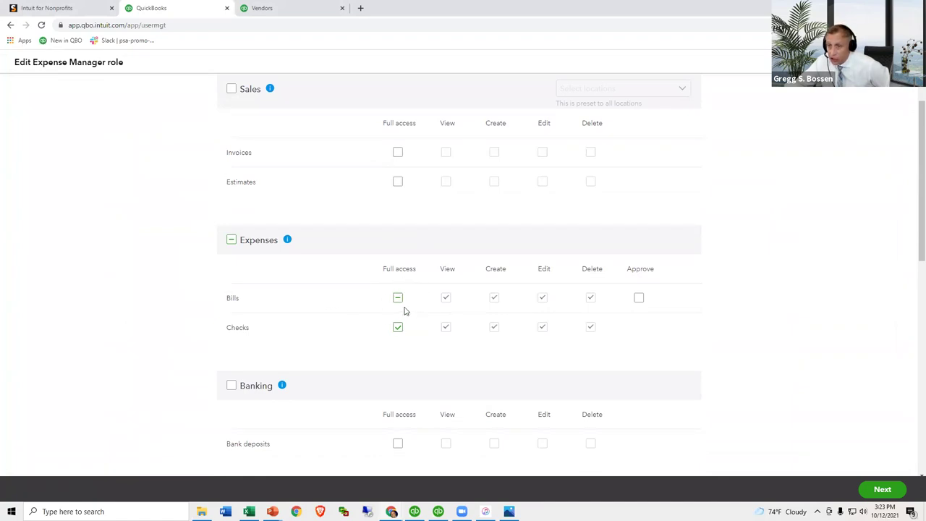
scroll(292, 185, "down", 5)
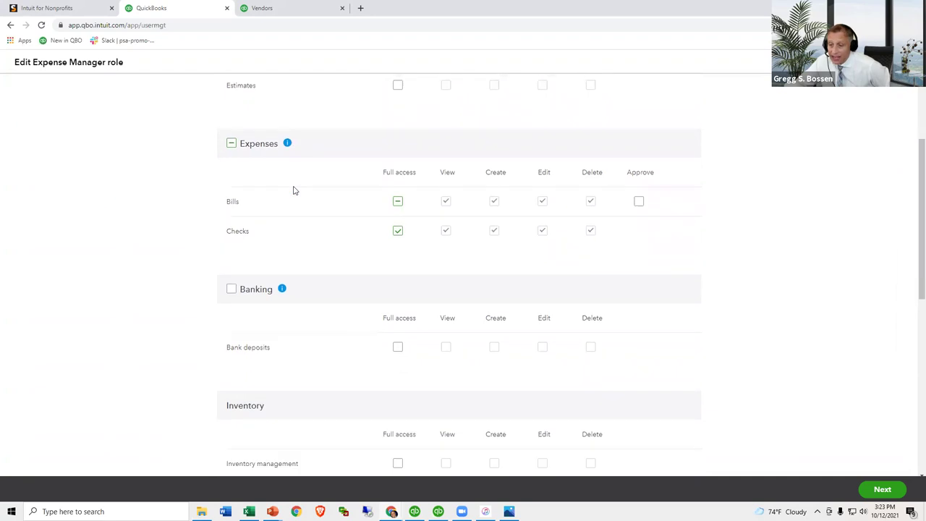
scroll(293, 191, "down", 4)
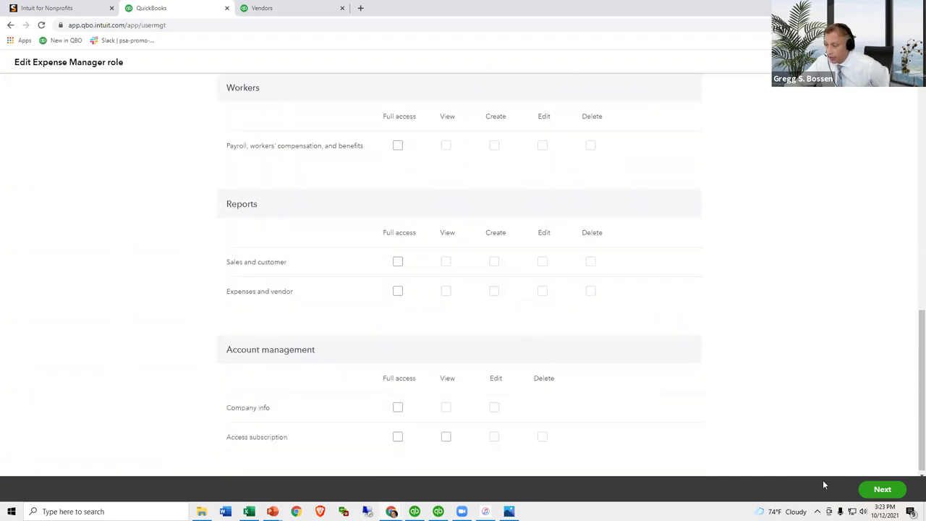
left_click(873, 496)
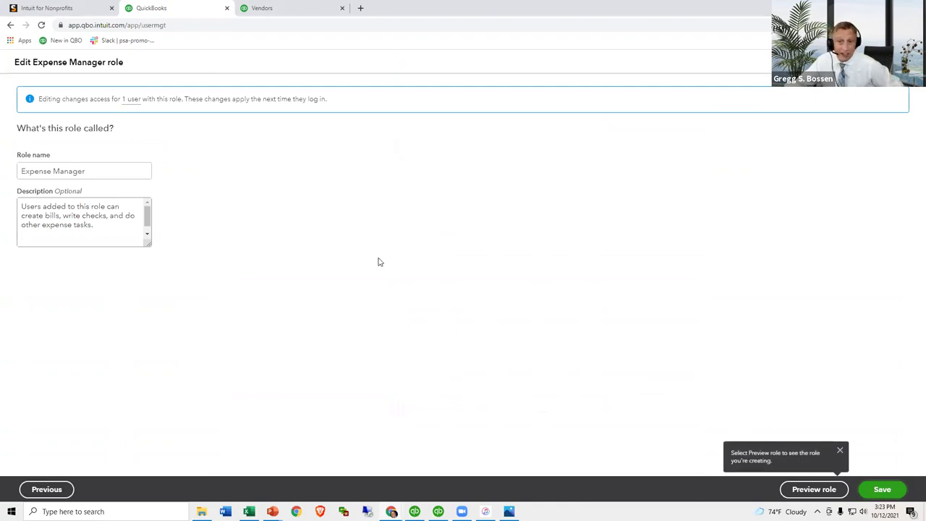
left_click(881, 490)
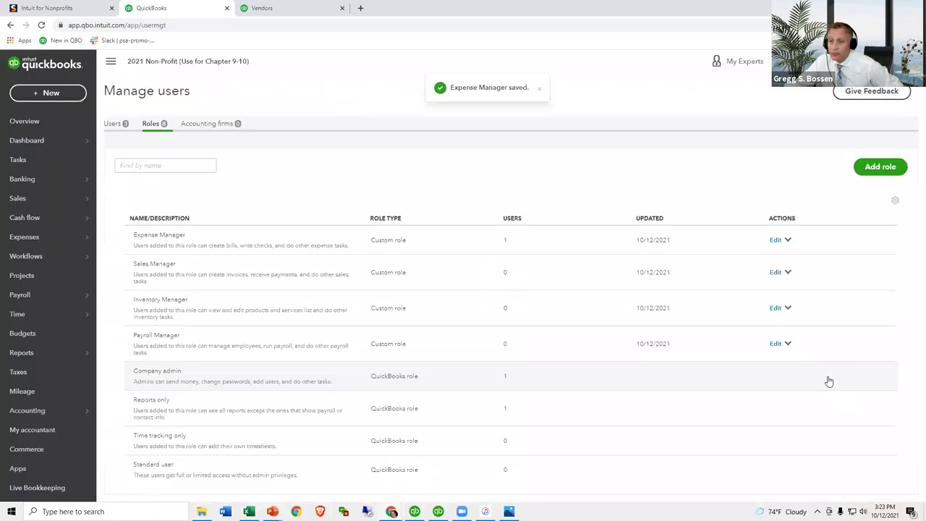
Inspect the settings of the user assigned as Expense Manager, keep that role selected, and close without saving.
left_click(112, 124)
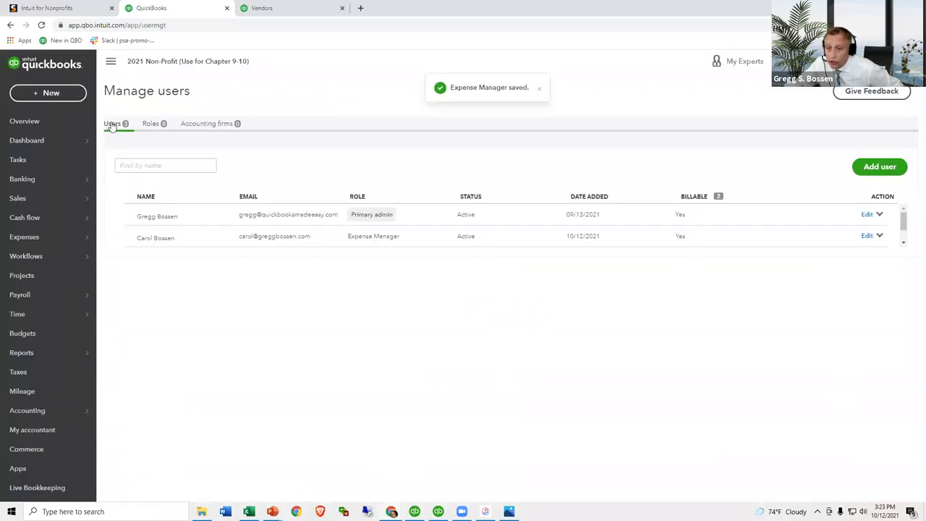
left_click(875, 236)
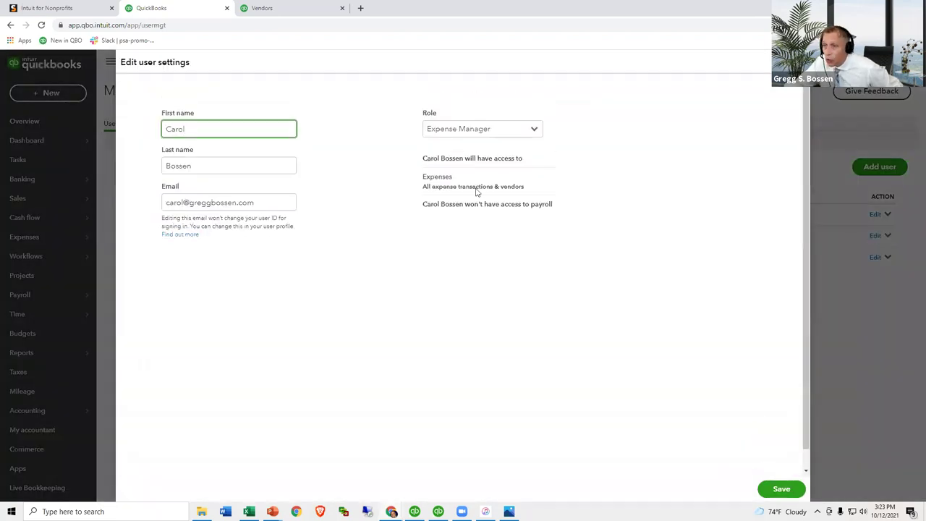
left_click(533, 129)
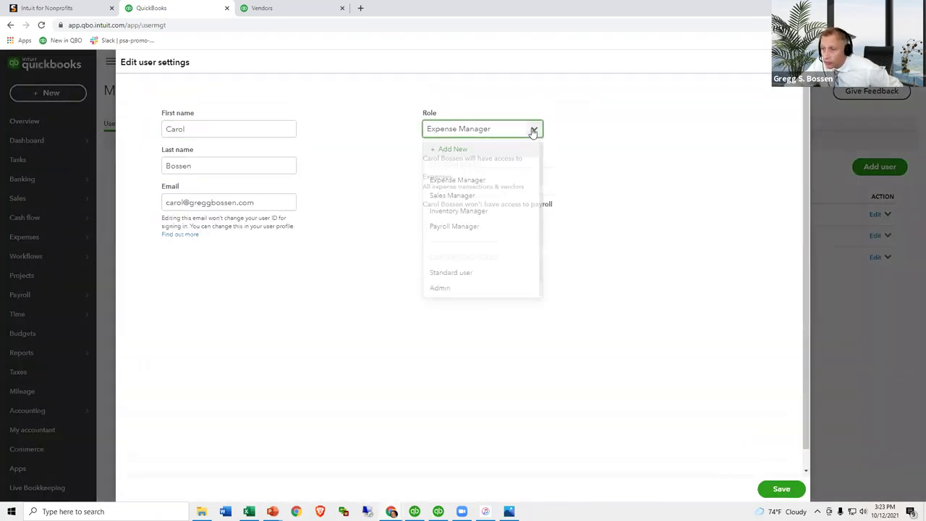
left_click(483, 181)
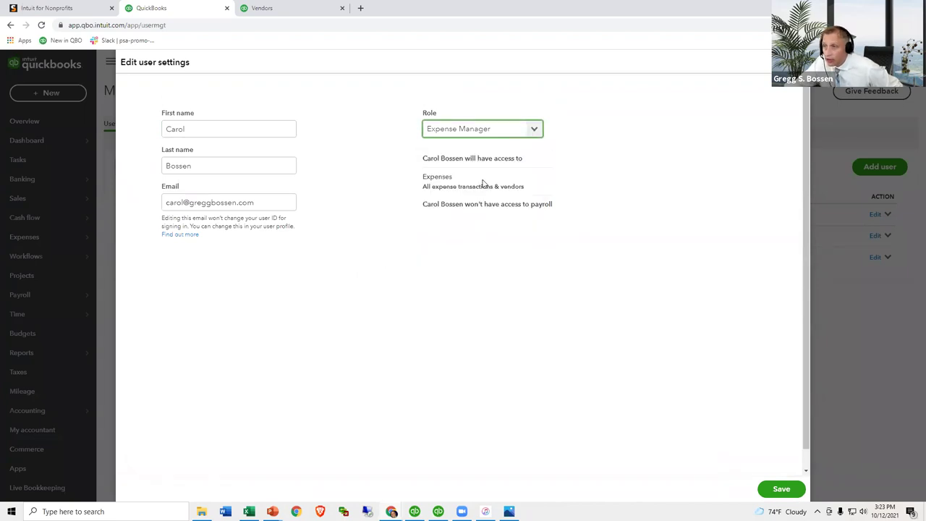
key("Escape")
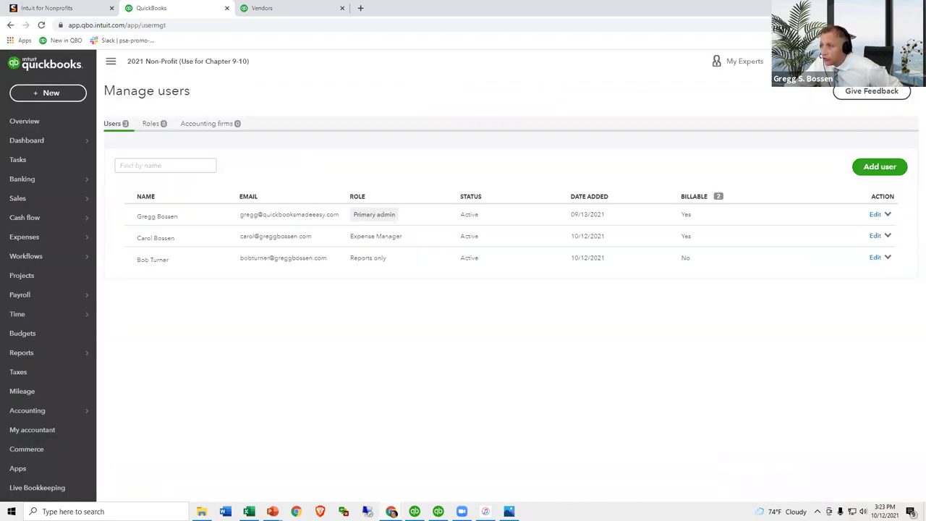
Sign out the primary admin and sign in with the Expense Manager user's saved e-mail and password.
left_click(900, 60)
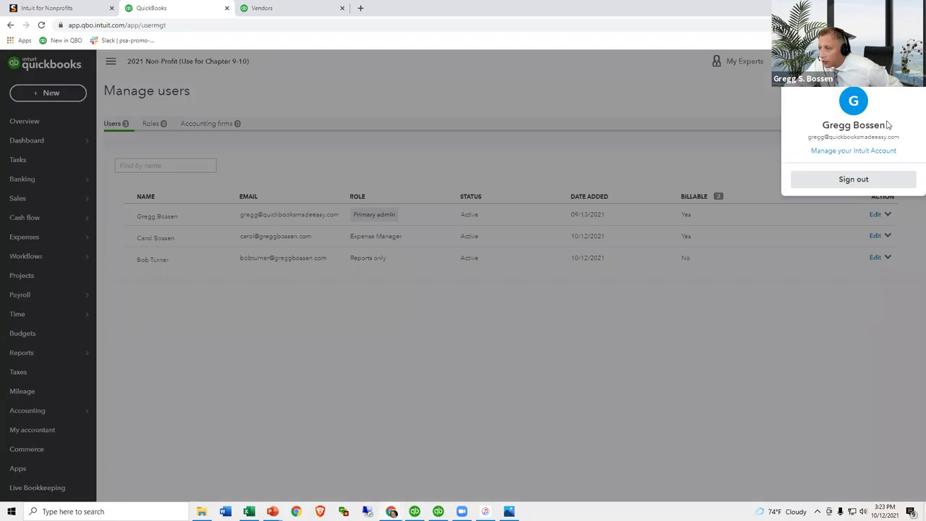
left_click(871, 178)
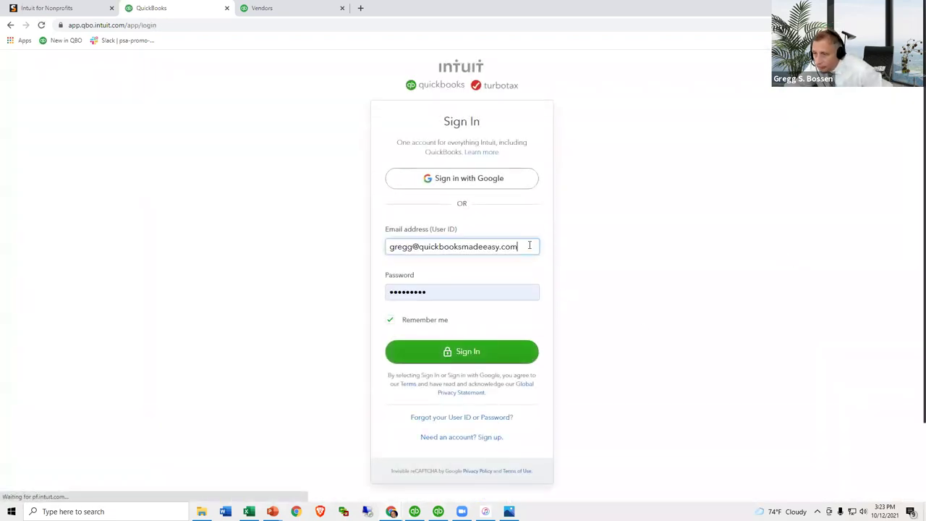
left_click(533, 246)
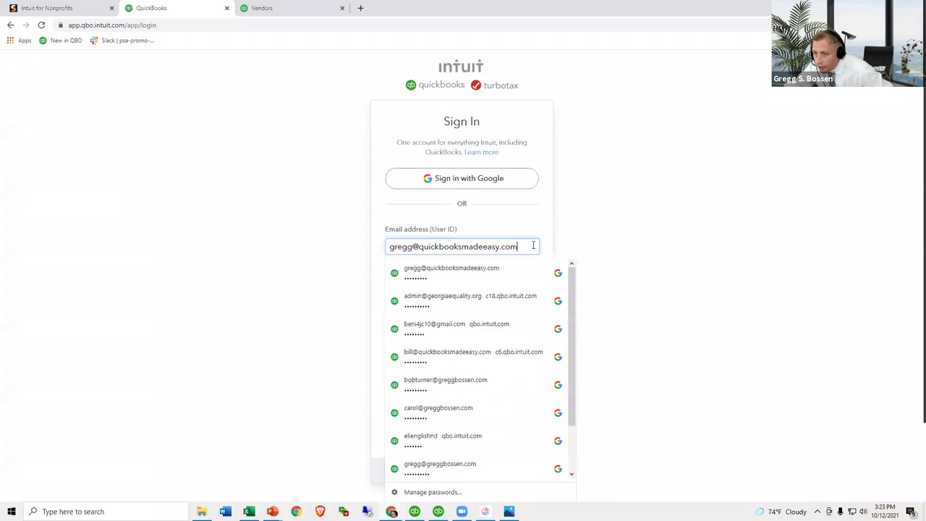
left_click(496, 417)
left_click(472, 353)
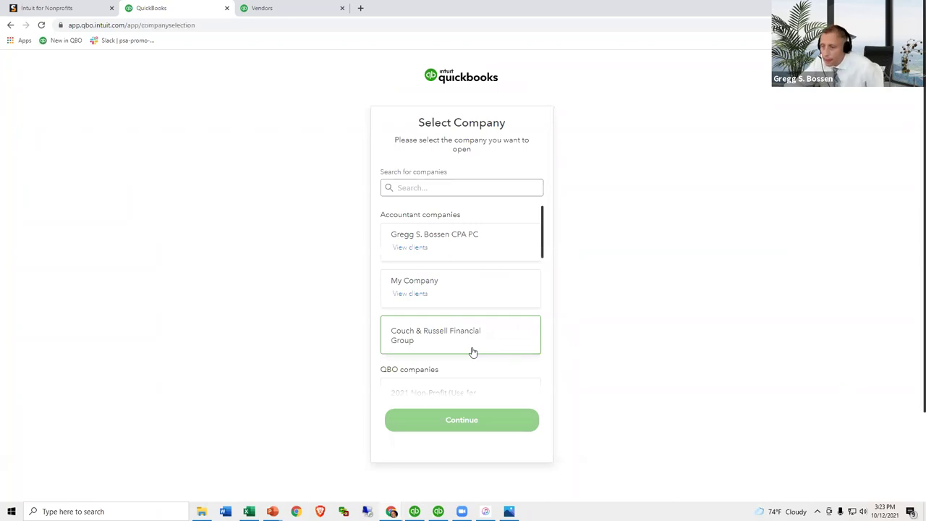
Open the 2021 Non-Profit (Use for Chapter 9-10) company and review which new transactions the Expense Manager can create.
scroll(472, 352, "down", 2)
left_click(461, 311)
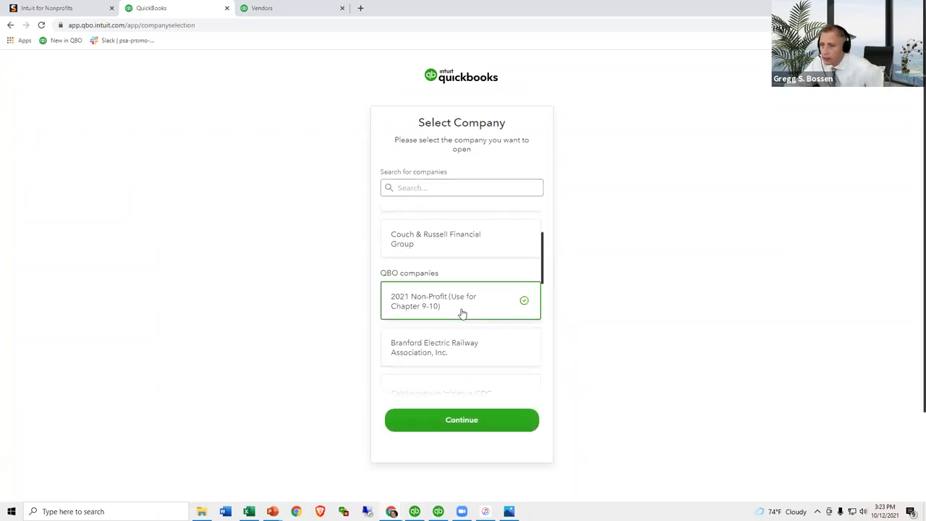
left_click(473, 420)
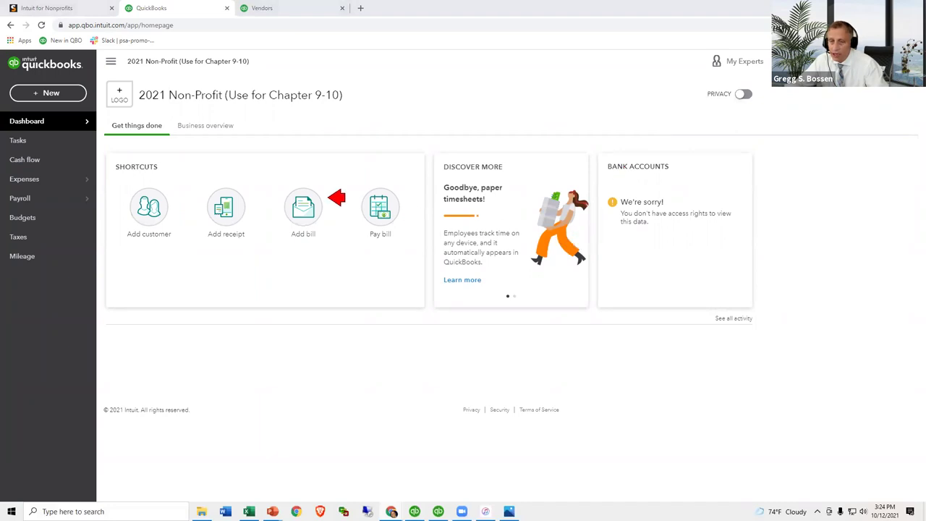
left_click(63, 94)
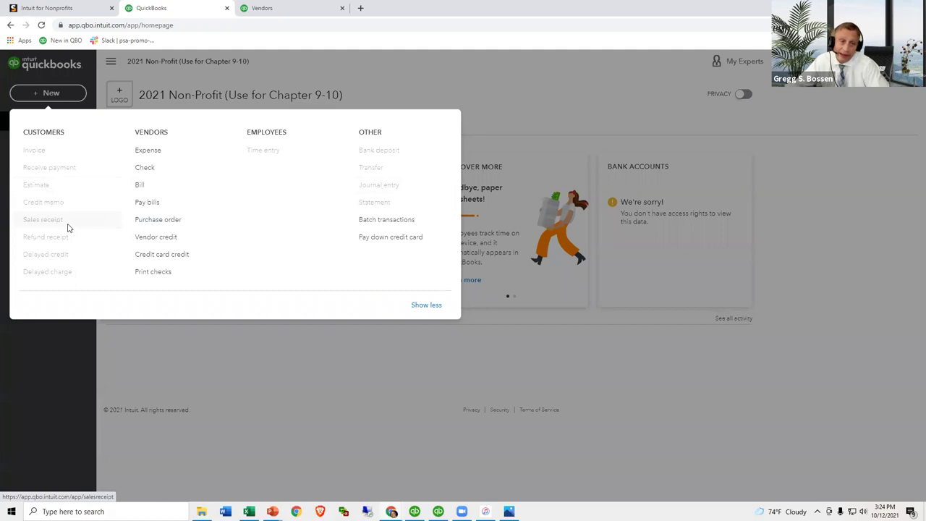
left_click(534, 100)
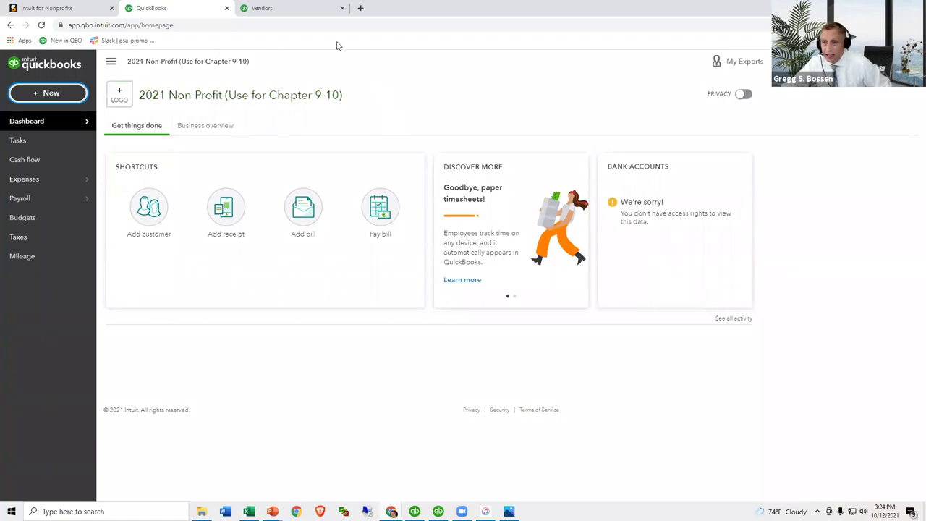
Open quickbooksmadeeasy.com in a new browser tab and browse its list of upcoming webinars.
left_click(360, 8)
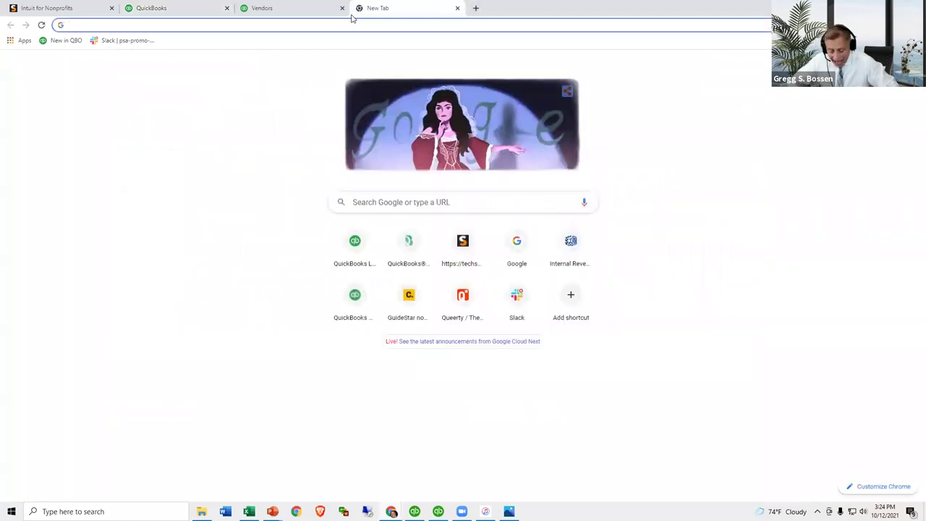
type("quick")
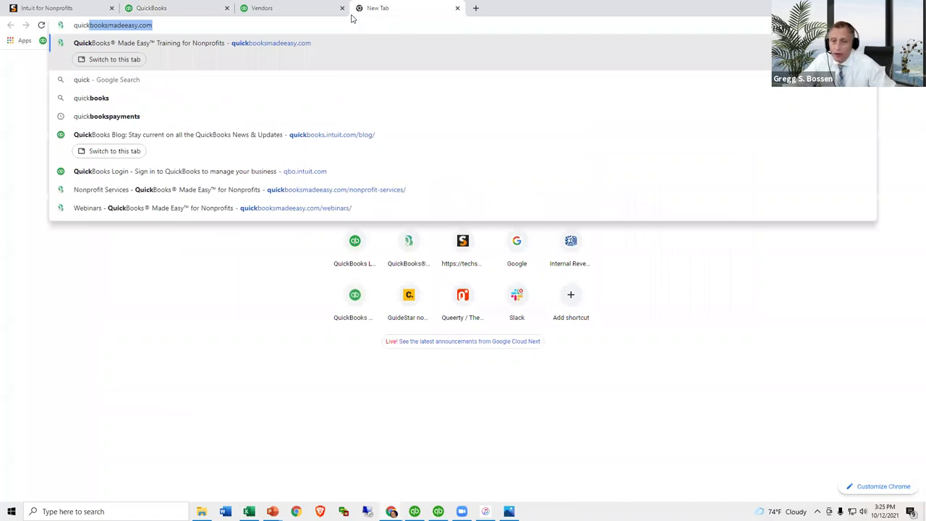
left_click(119, 46)
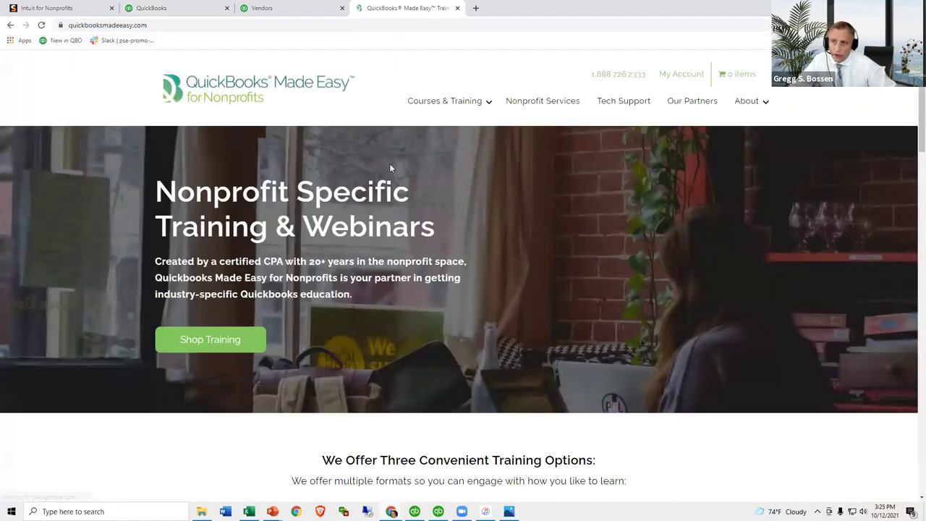
mouse_move(454, 107)
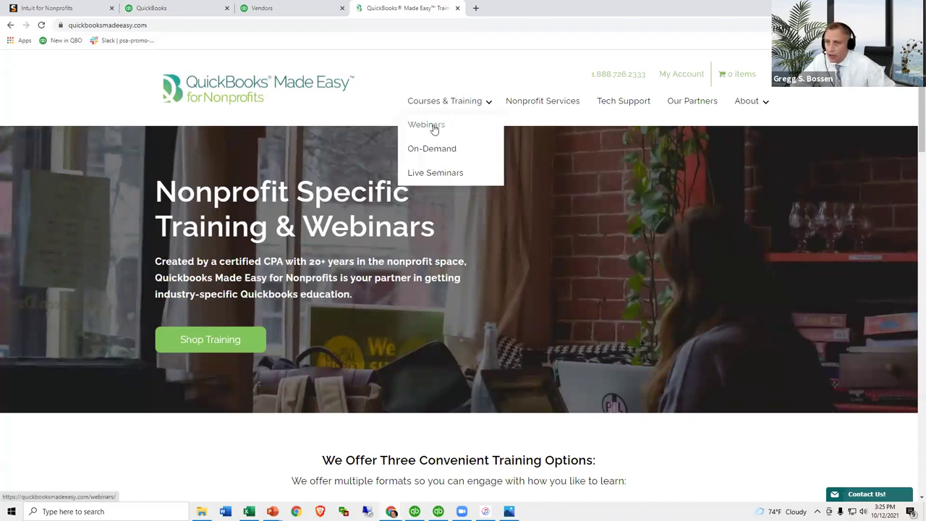
left_click(434, 129)
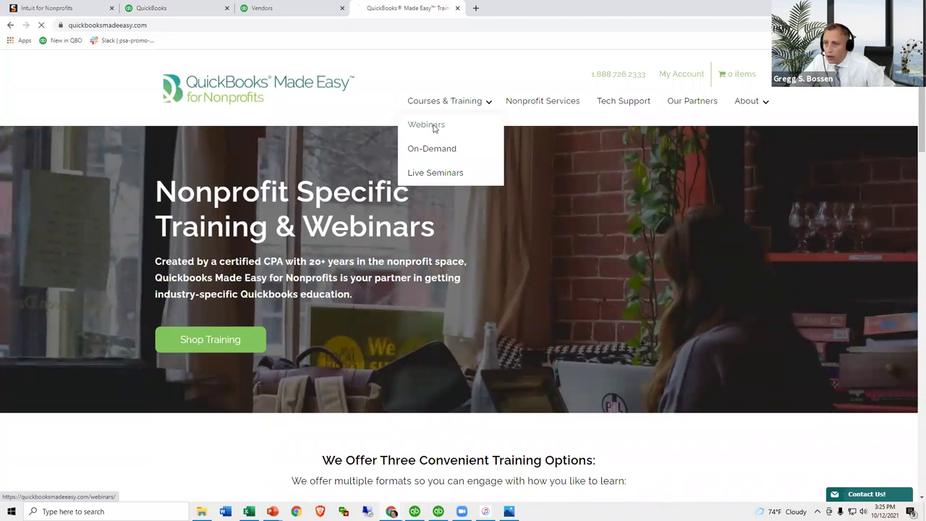
scroll(431, 137, "down", 2)
scroll(432, 141, "down", 2)
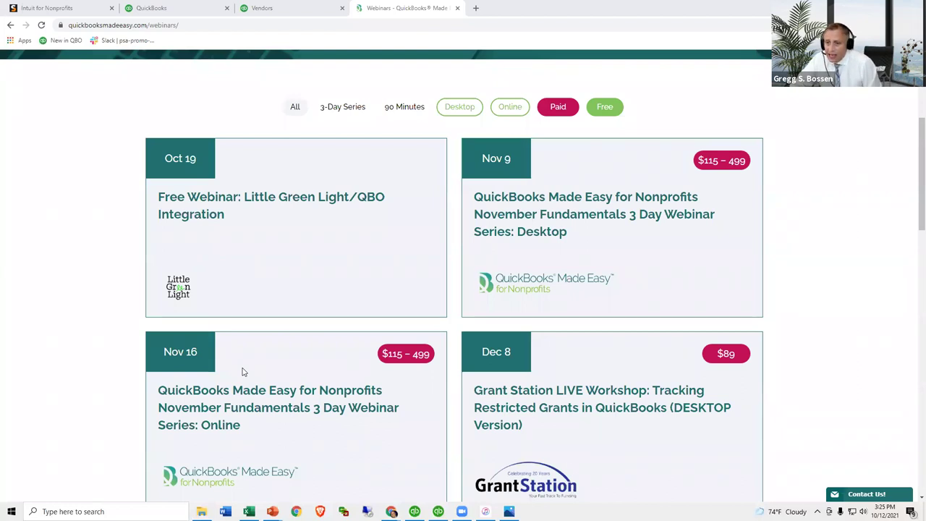
scroll(282, 383, "down", 1)
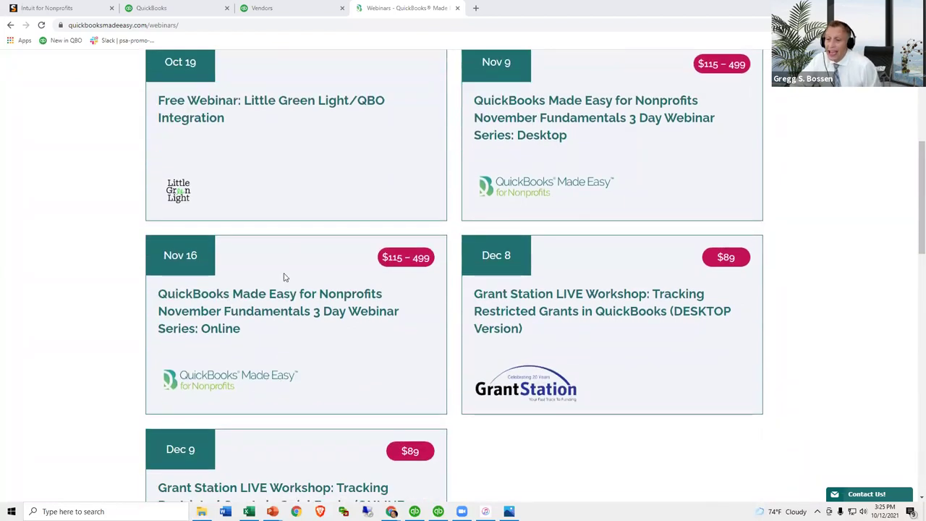
Open the November Fundamentals 3 Day Webinar Series: Desktop event and review its topics through Day 3.
left_click(509, 103)
scroll(478, 229, "down", 3)
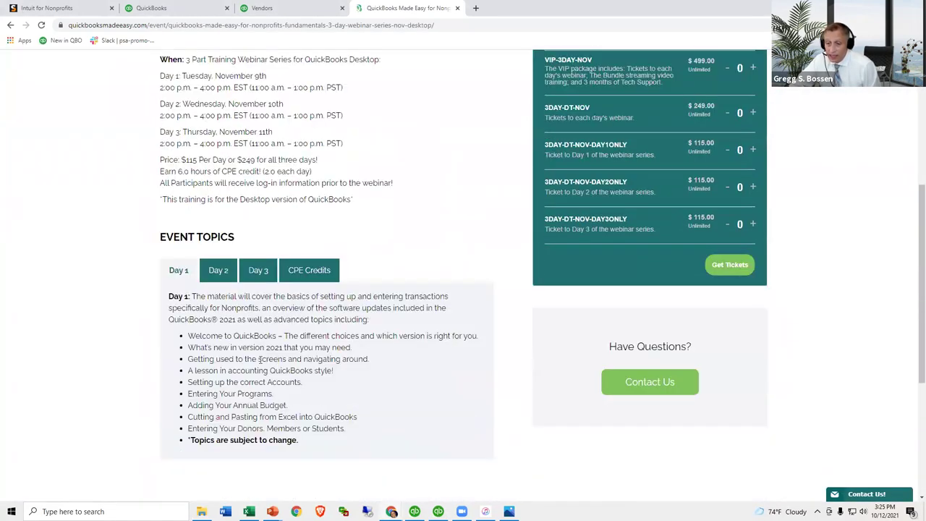
left_click(220, 273)
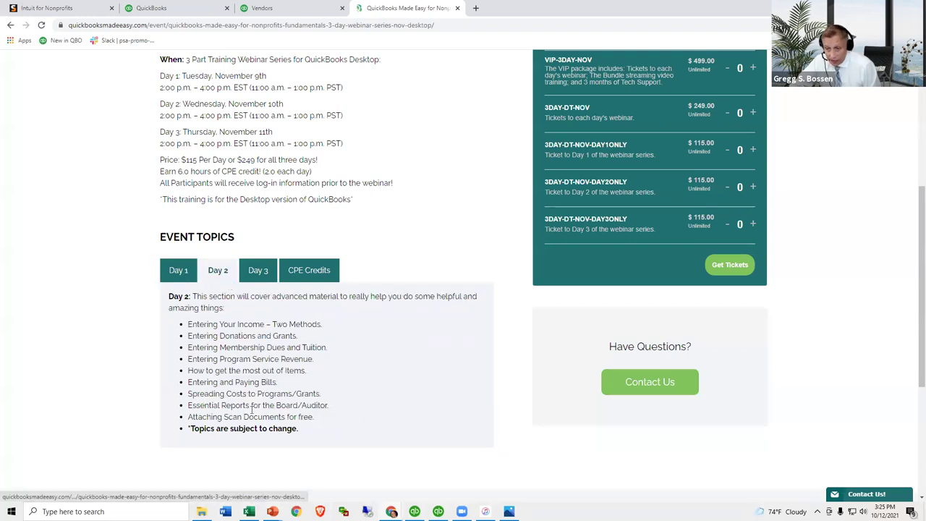
left_click(259, 275)
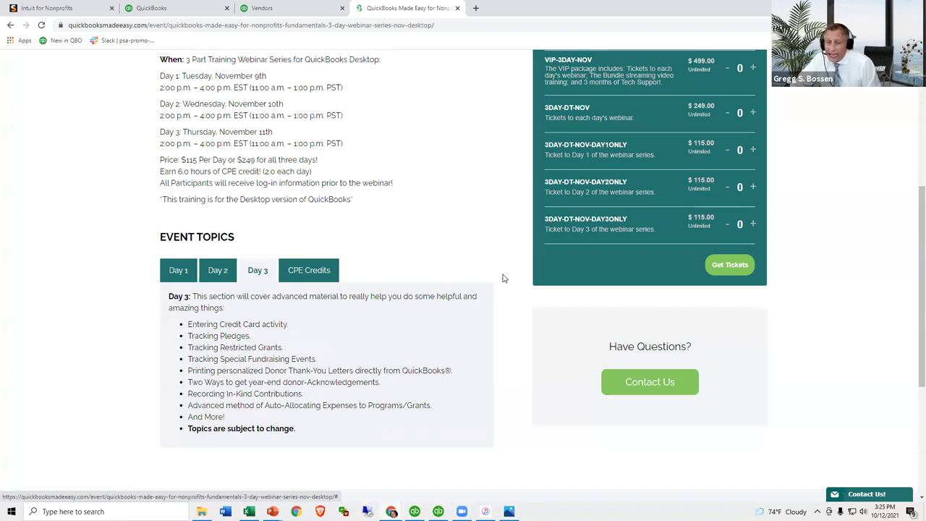
Switch to the PowerPoint slide show and go to the Upcoming Webinar Series slide.
key("alt+Tab")
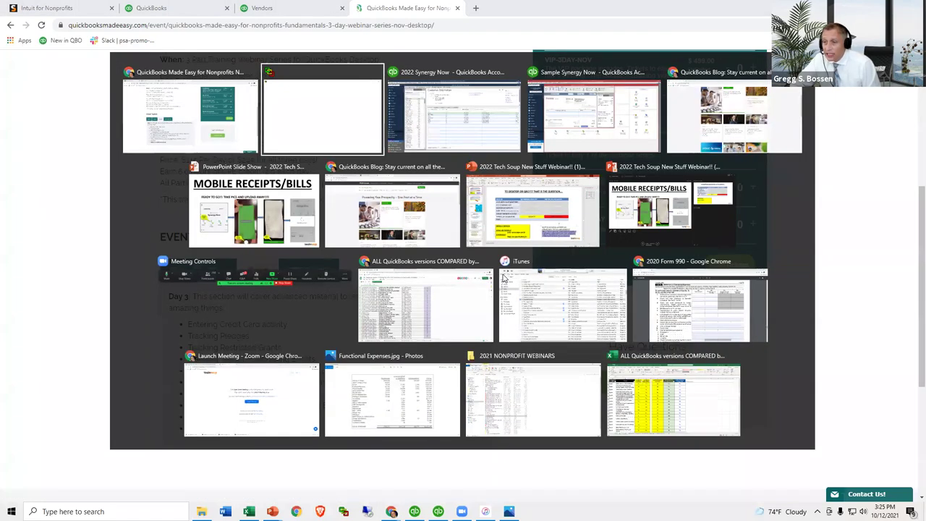
key("alt+Tab")
key("alt+Tab")
key("alt+Tab")
key("alt+Tab")
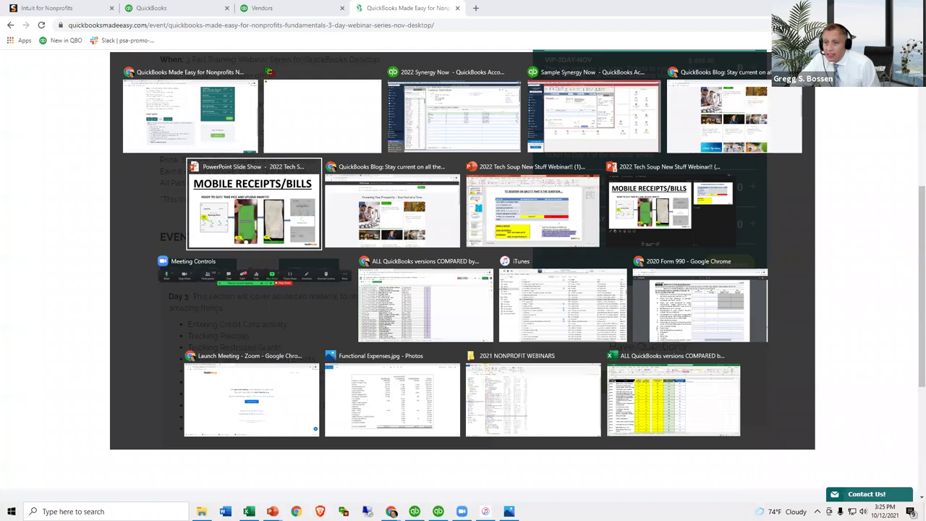
key("Right")
key("Right")
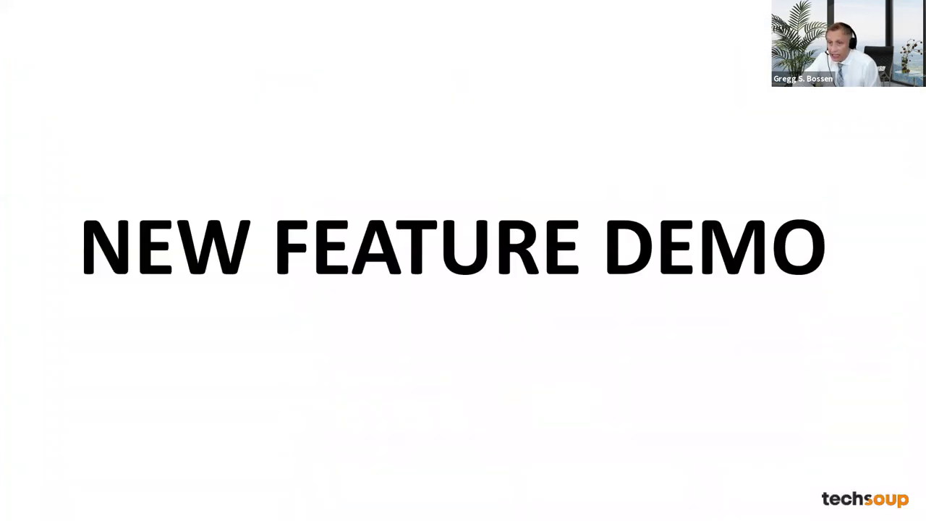
key("Right")
key("Right")
key("Right")
key("Right")
key("Right")
key("Right")
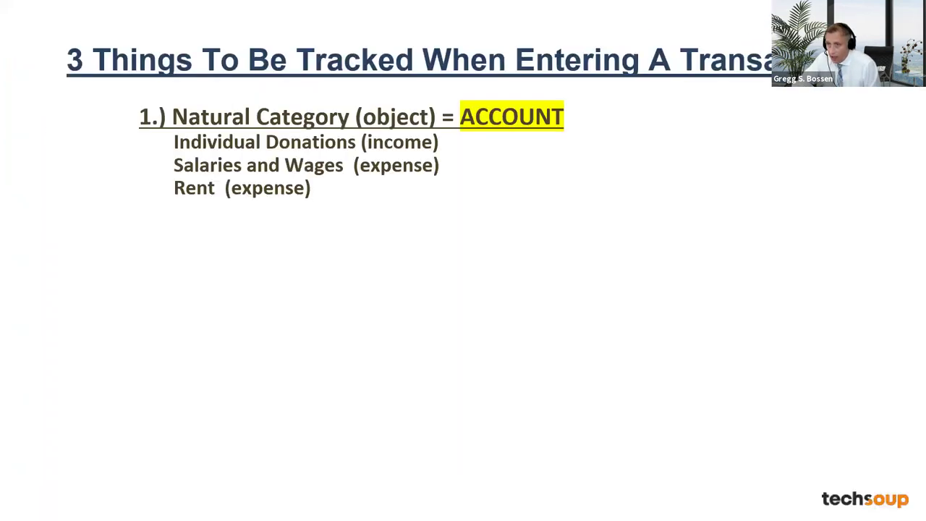
key("Right")
key("Right")
key("Right")
key("Right")
key("Right")
key("Right")
key("Right")
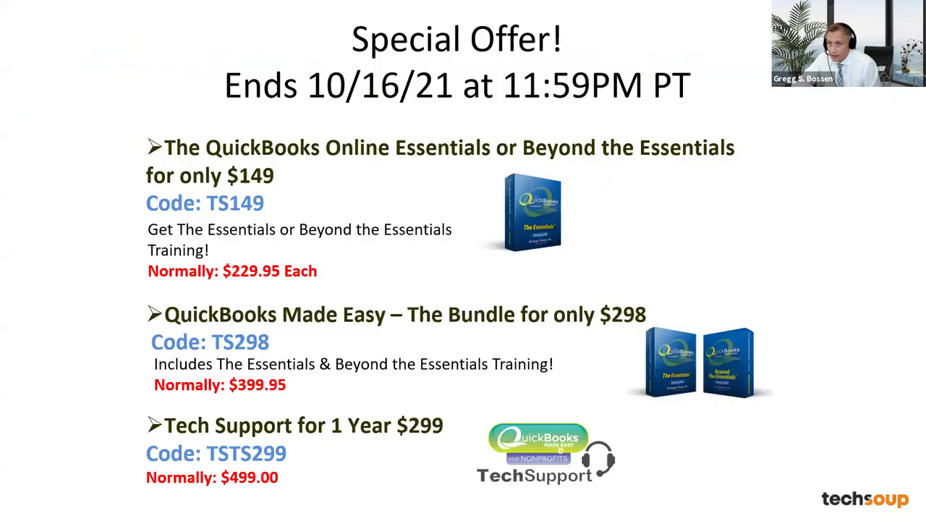
key("Left")
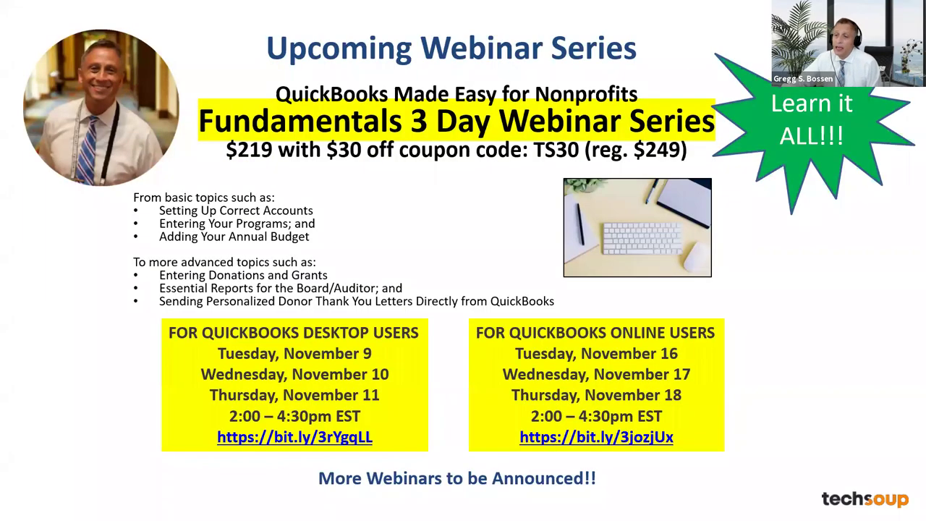
key("ctrl+l")
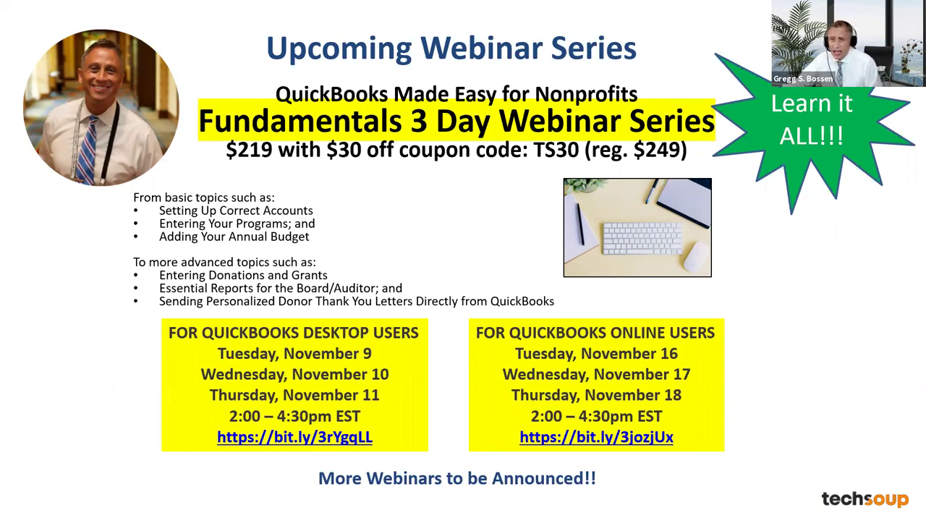
Switch back to the QuickBooks Made Easy site in Chrome and open The Bundle from the on-demand courses.
key("alt+Tab")
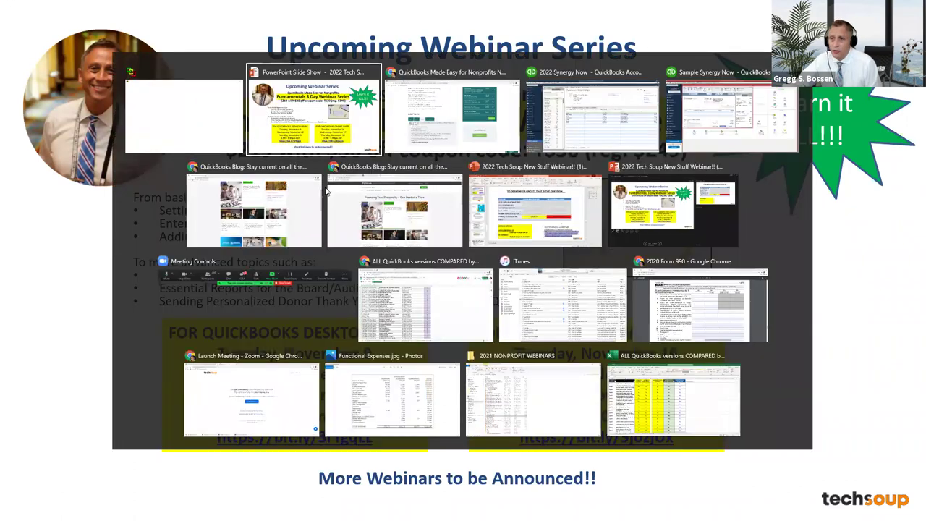
key("alt+Tab")
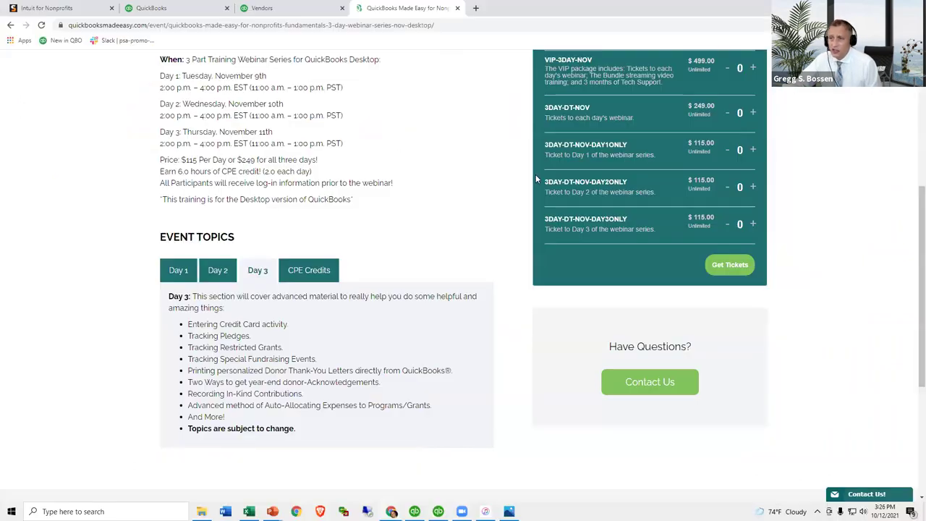
scroll(535, 174, "up", 4)
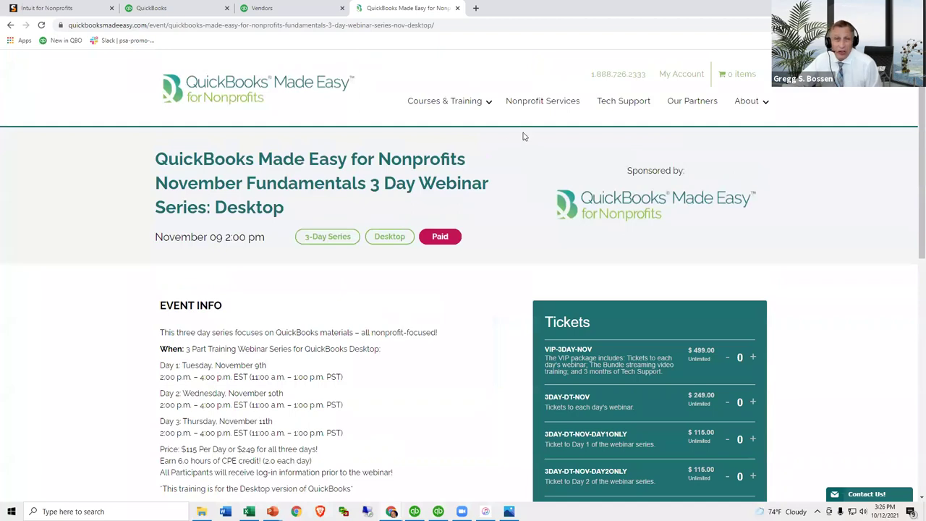
mouse_move(487, 103)
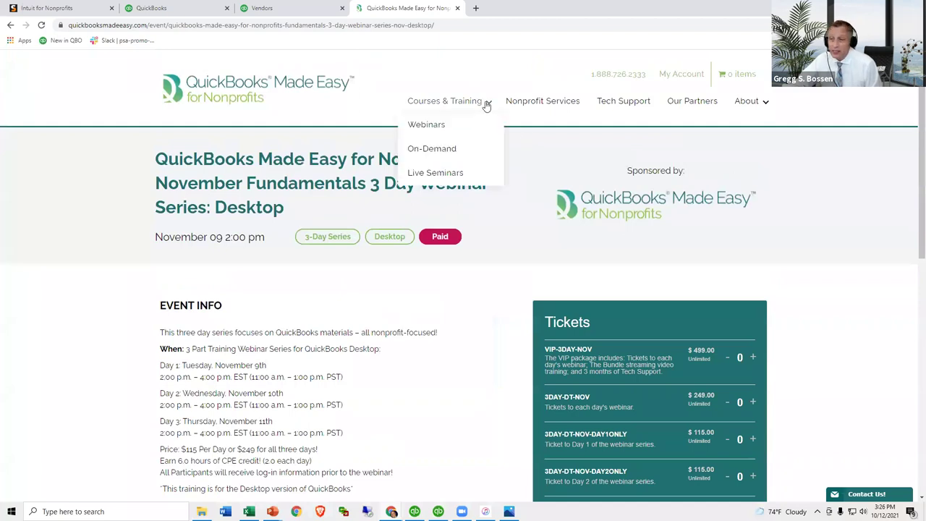
left_click(441, 149)
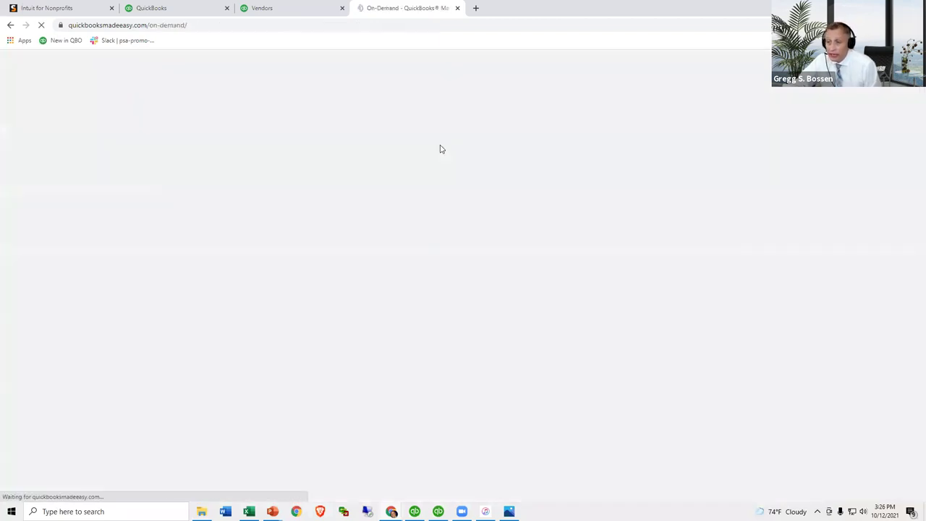
scroll(437, 159, "down", 3)
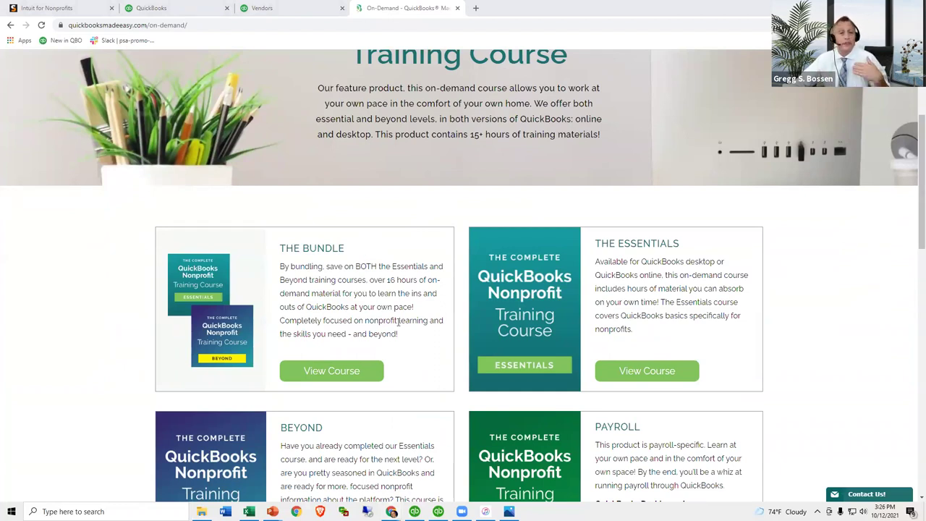
left_click(330, 373)
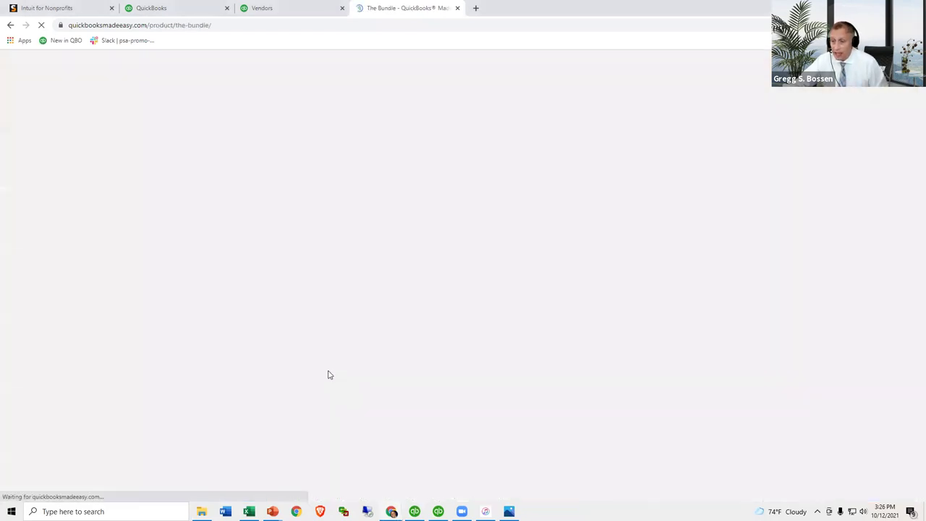
scroll(327, 375, "down", 1)
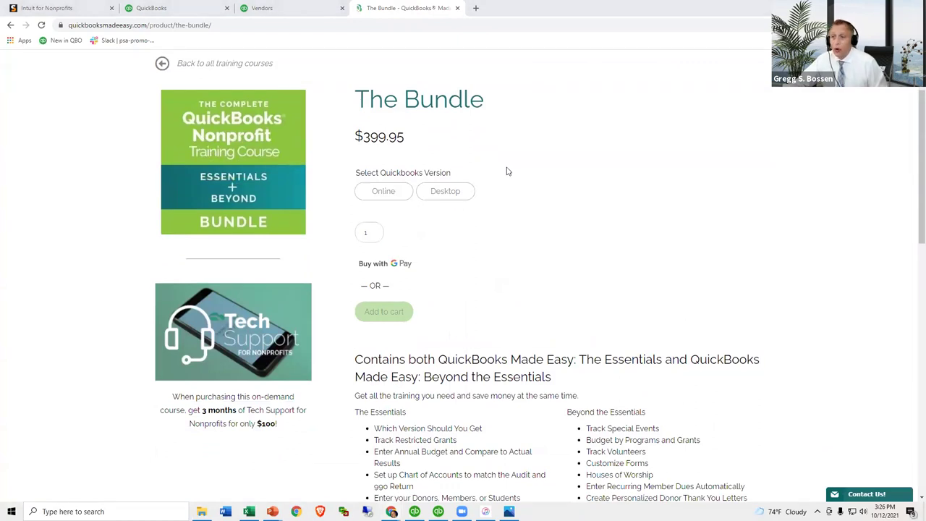
Return to the PowerPoint slide show and advance to the Special Offer slide.
key("alt+s")
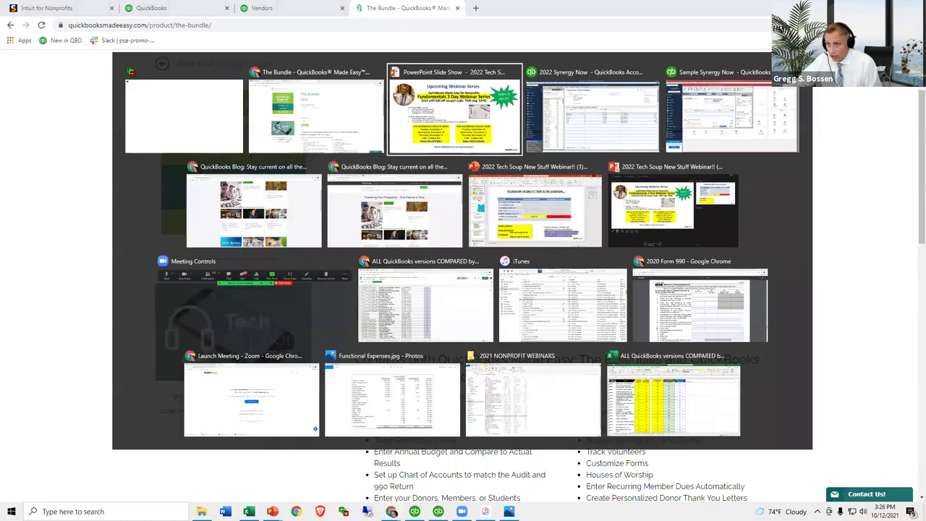
key("Return")
key("Right")
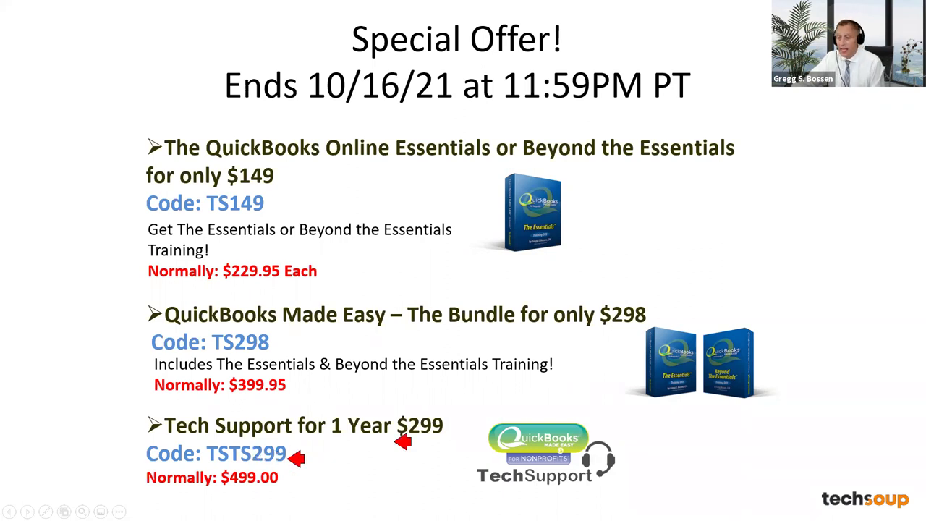
Switch to the QuickBooks Made Easy site in Chrome and open the Tech Support page.
key("alt+Tab")
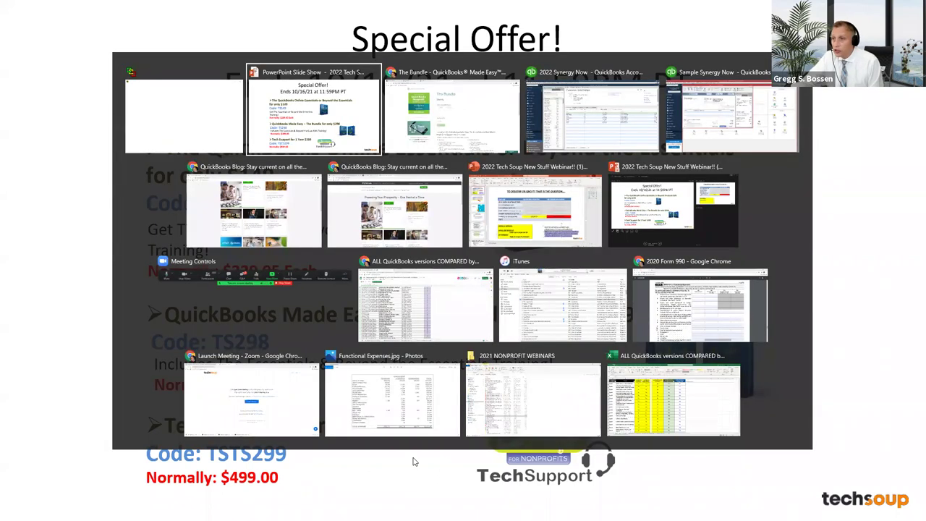
key("alt+Tab")
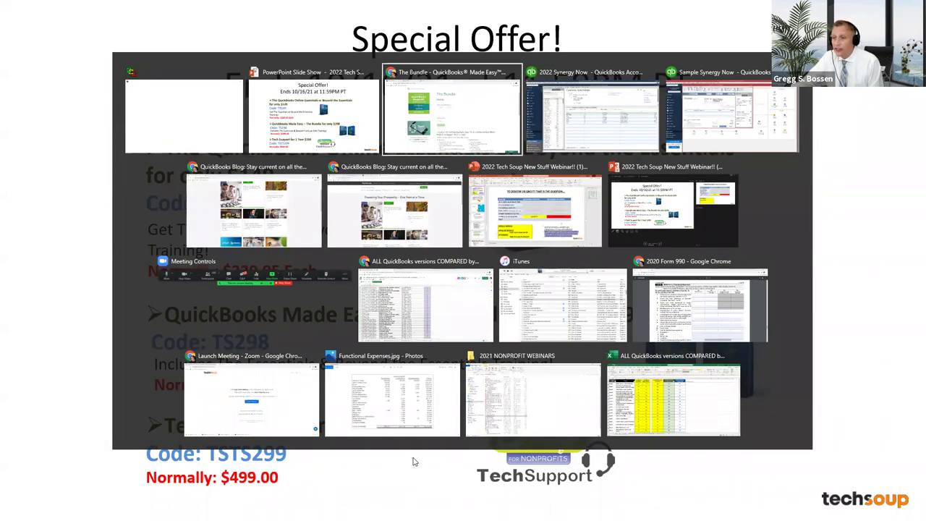
scroll(505, 228, "up", 3)
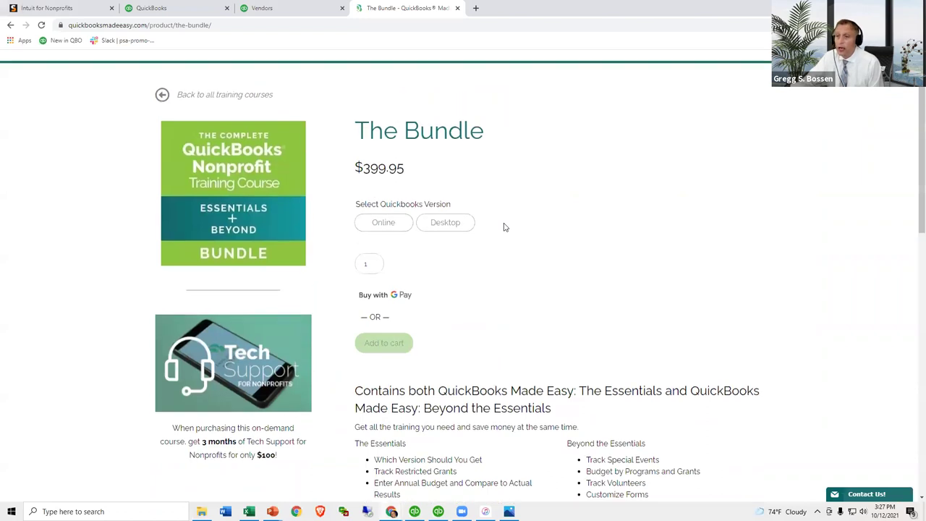
left_click(621, 105)
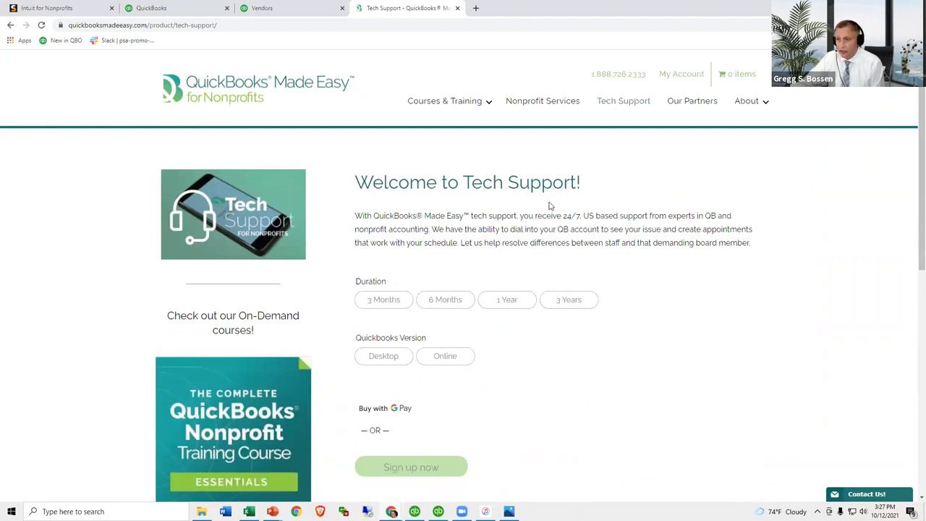
Open the On-Demand courses page and review it down to the tech support discount.
mouse_move(485, 112)
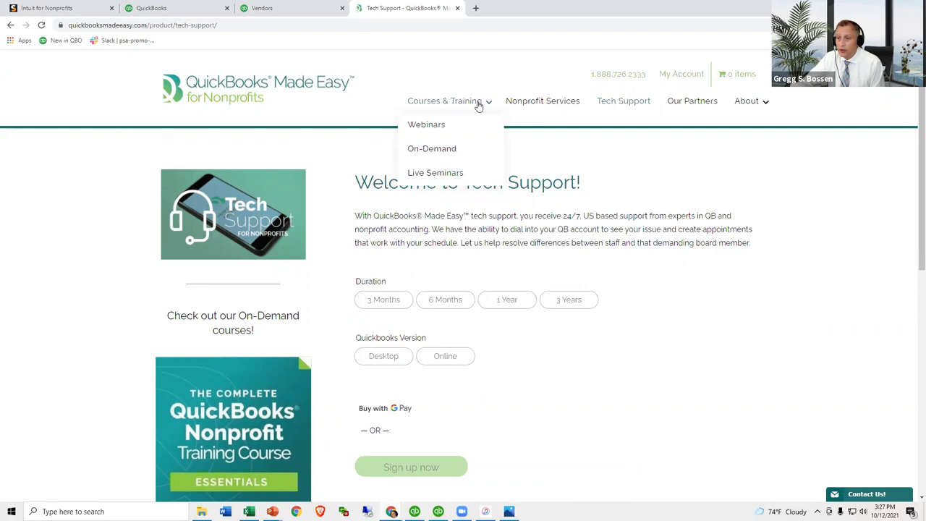
left_click(440, 150)
scroll(474, 165, "down", 9)
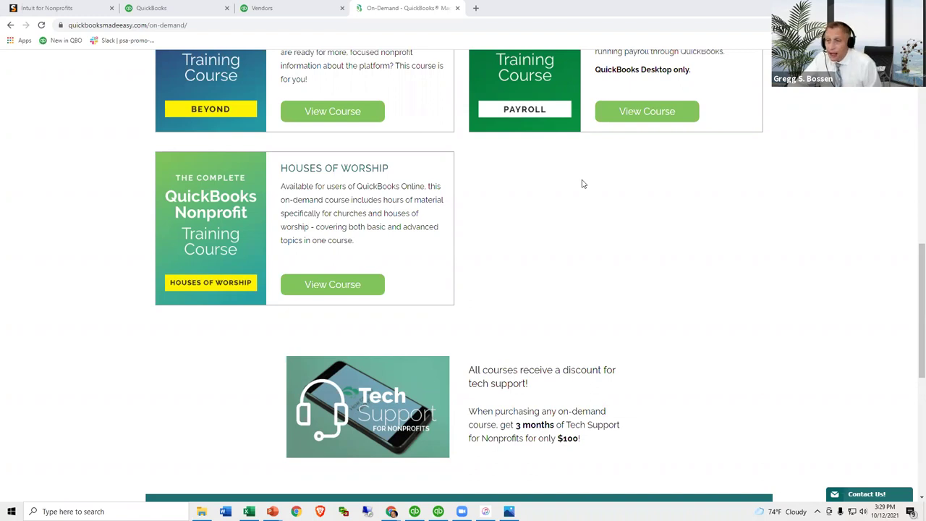
Switch back to the PowerPoint slide show at the Special Offer slide.
key("alt+Tab")
key("alt+Tab")
key("alt+Tab")
key("alt+Tab")
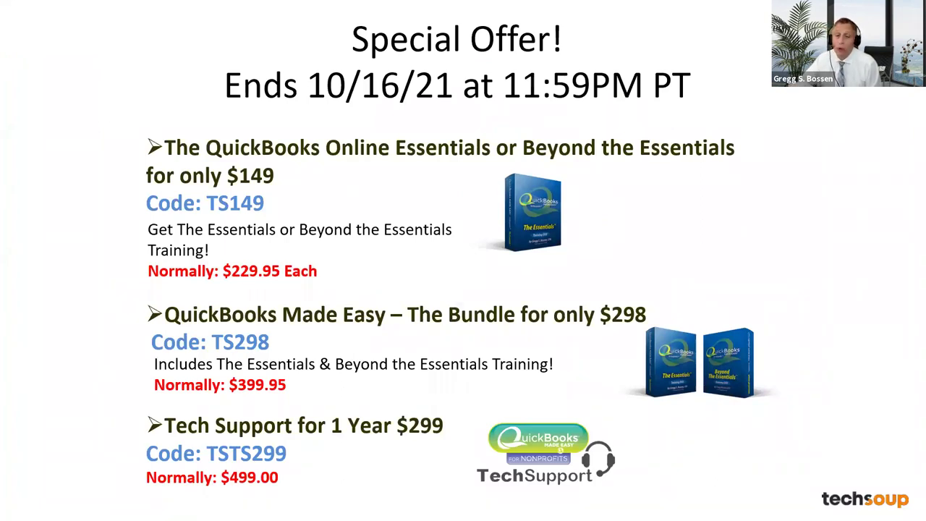
Go back through the slide show to the 3 Things To Be Tracked slide, before its first item is revealed.
key("Left")
key("Left")
key("Left")
key("Left")
key("Left")
key("Left")
key("Left")
key("Left")
key("Left")
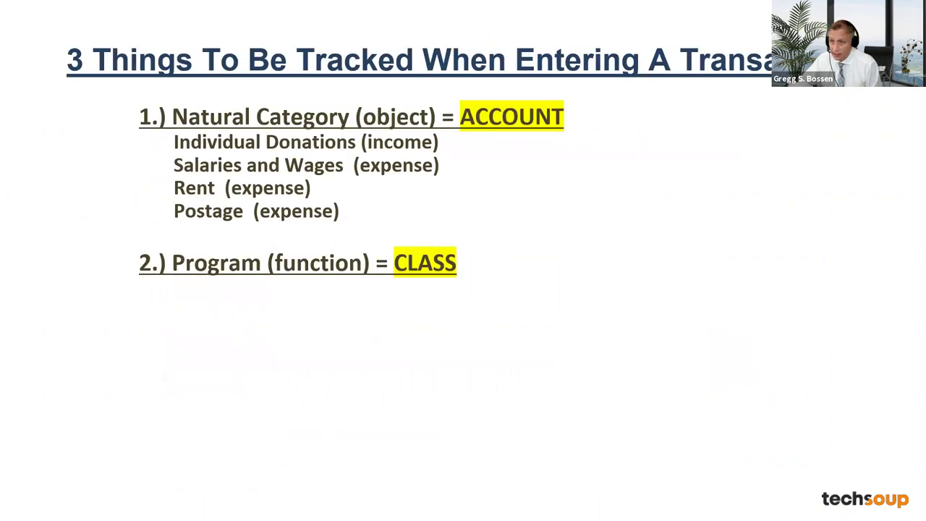
key("Left")
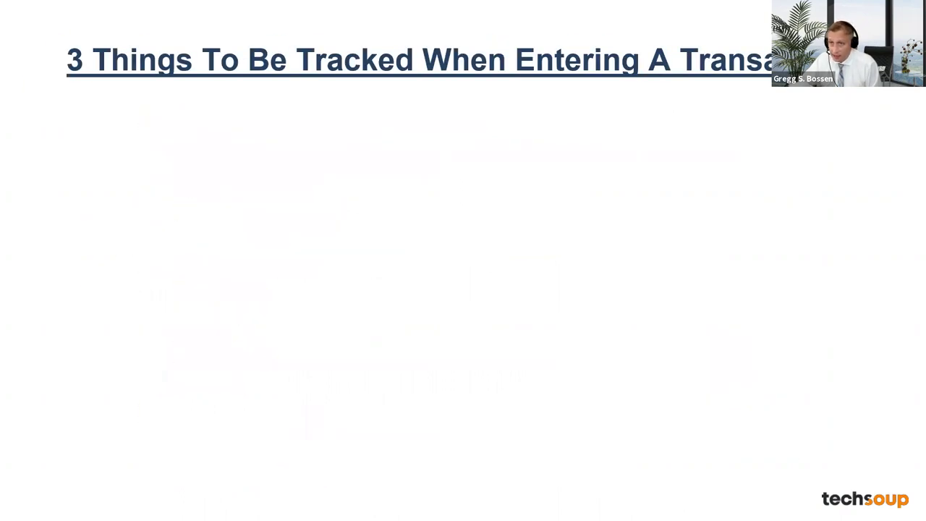
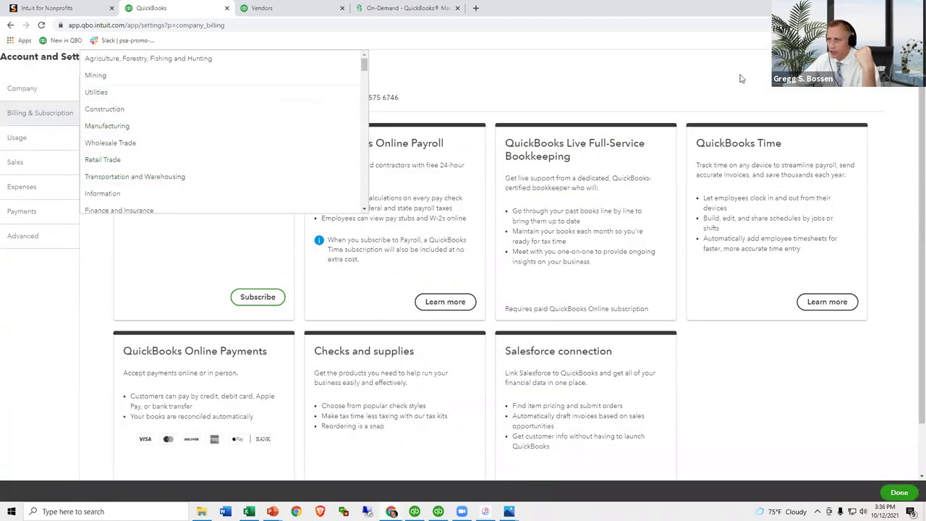
Close the account settings, dismiss the bookkeeping ad and open the Profit and Loss report from the favorite reports.
left_click(899, 493)
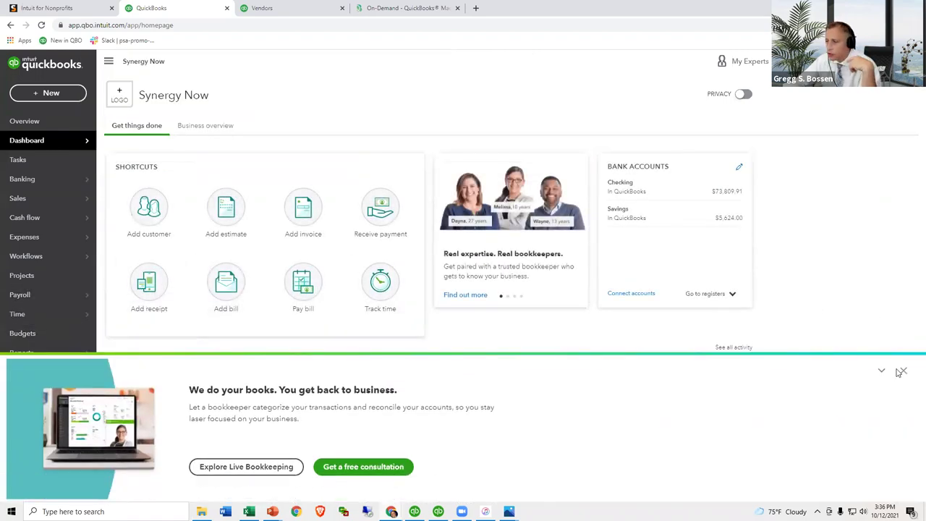
left_click(903, 371)
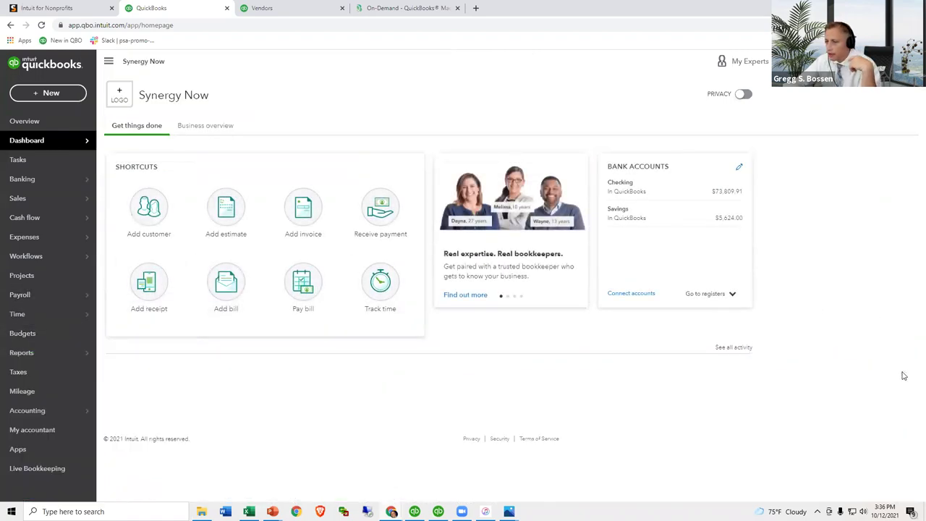
left_click(86, 357)
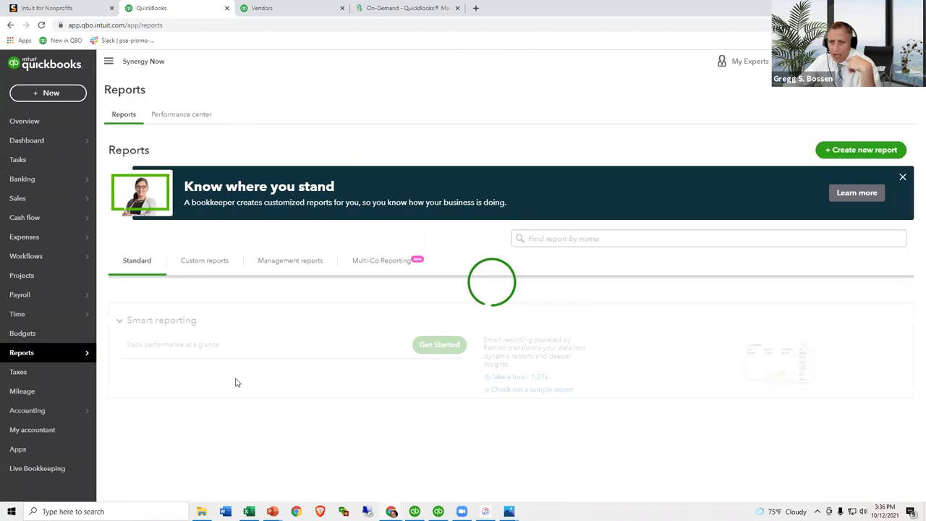
scroll(254, 377, "down", 2)
scroll(254, 377, "down", 1)
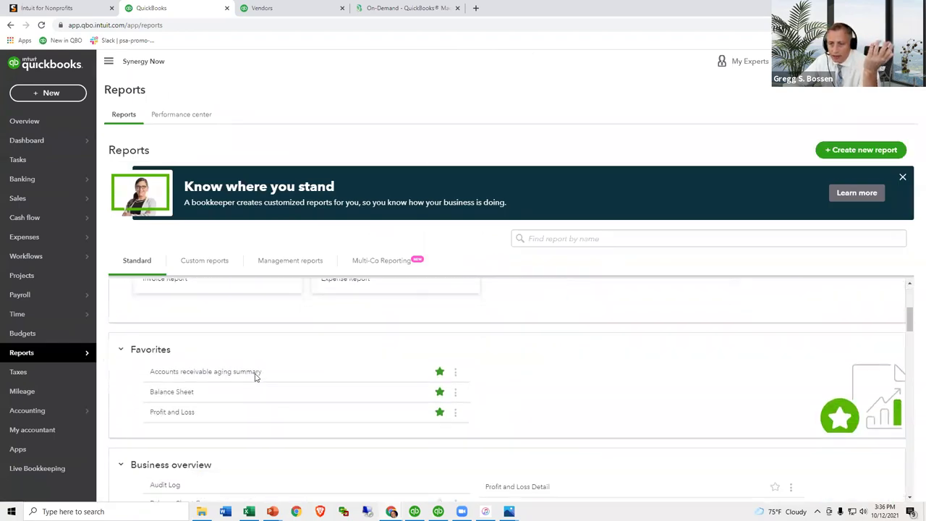
scroll(255, 375, "down", 1)
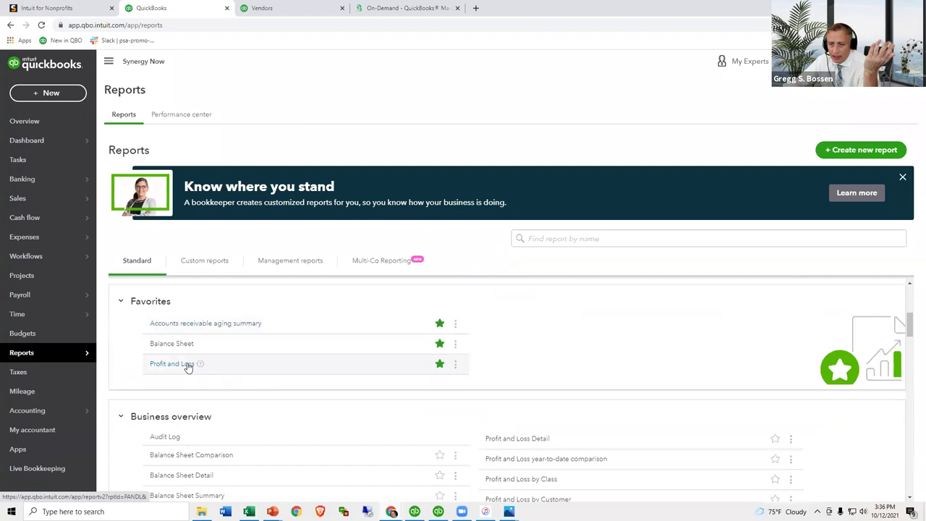
left_click(190, 365)
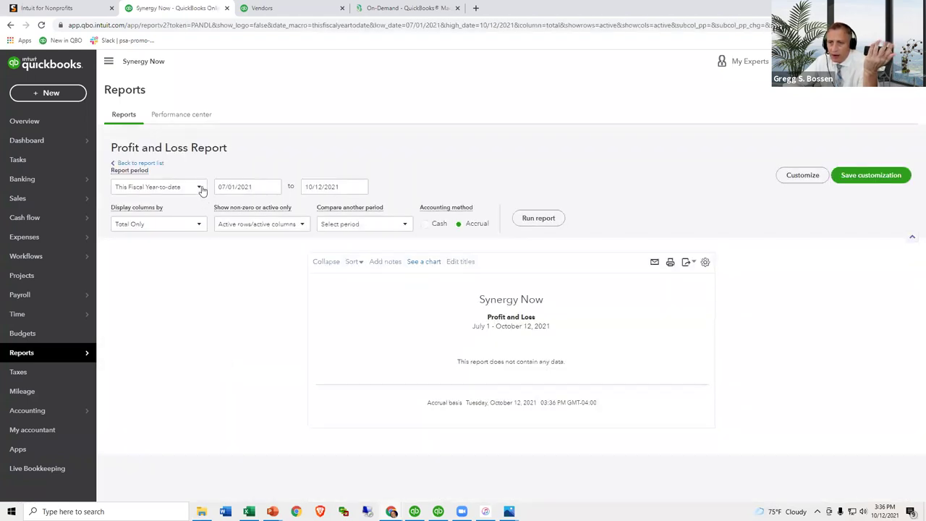
Set the Profit and Loss report period to 07/01/2024 through 06/30/2025 and run the report.
left_click(251, 187)
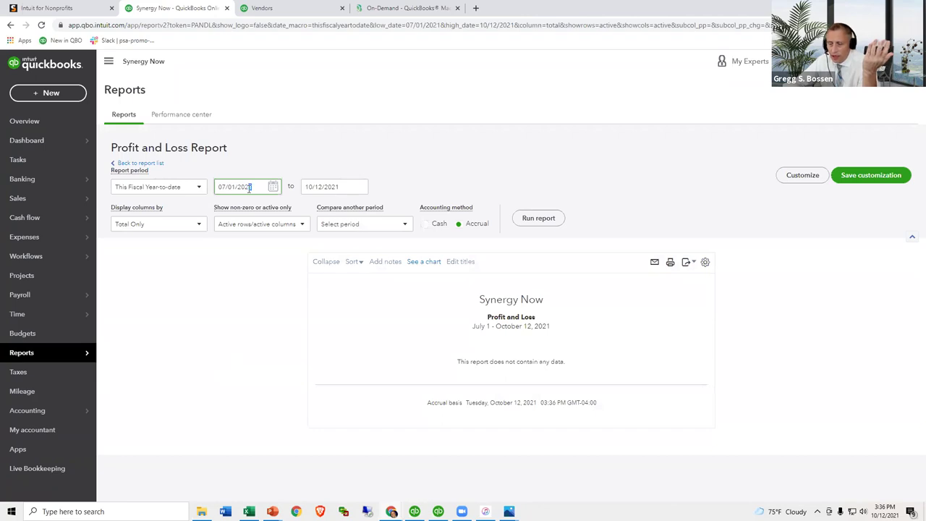
type("4")
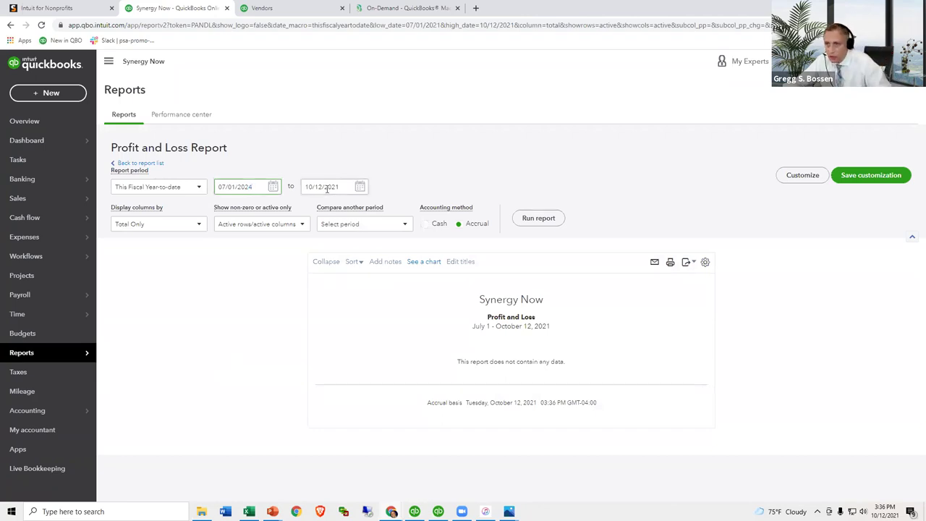
key("Tab")
type("06")
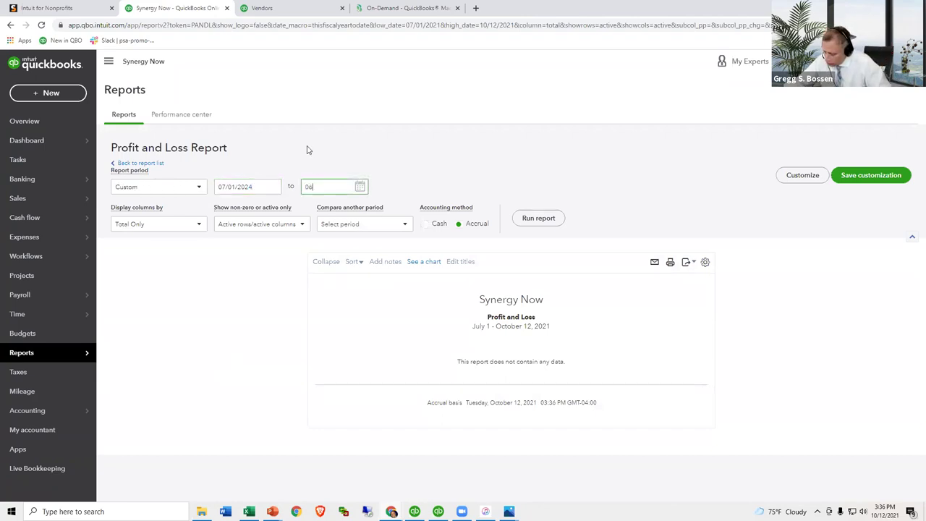
key("Tab")
left_click(541, 220)
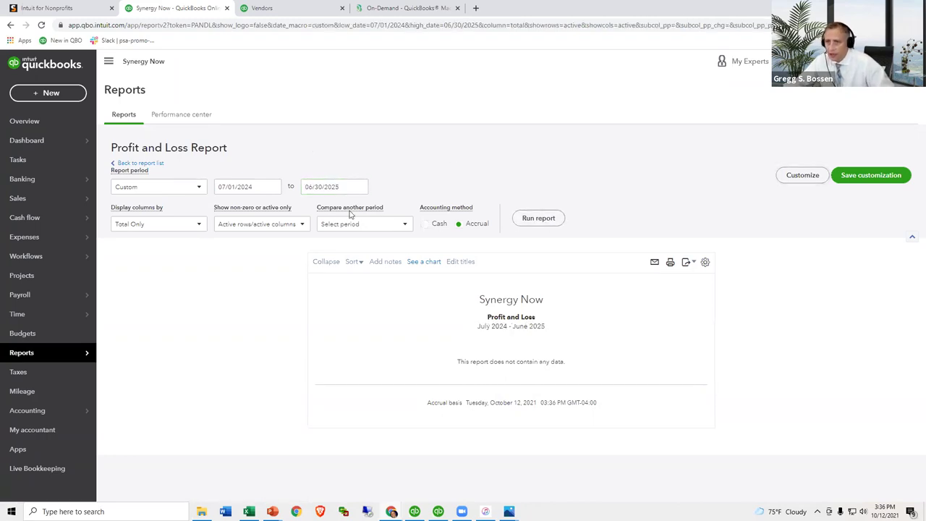
Set the Profit and Loss report period to All Dates and rerun the report.
left_click(252, 185)
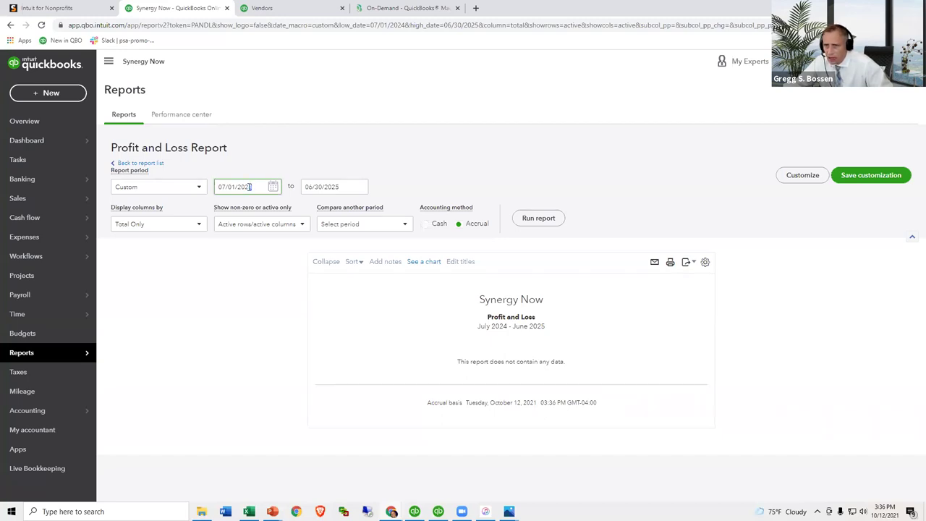
left_click(200, 188)
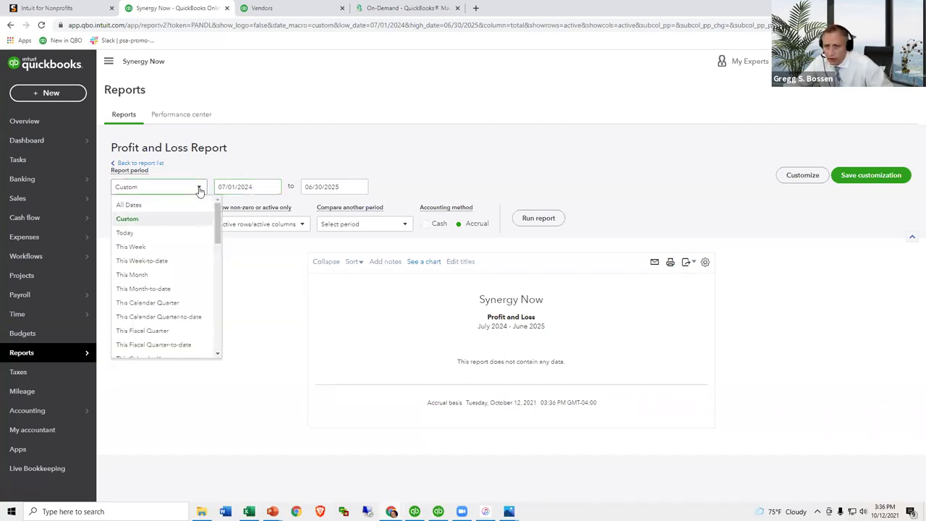
left_click(192, 205)
left_click(527, 219)
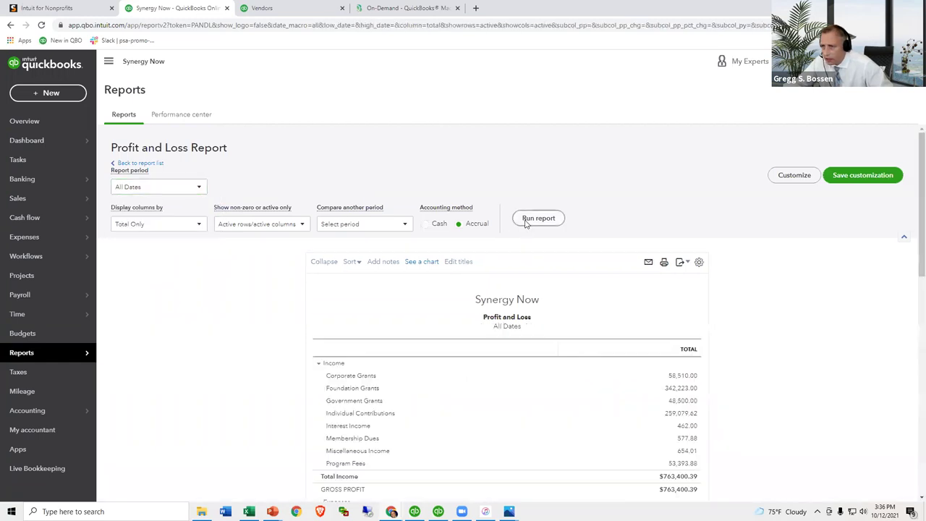
scroll(523, 219, "down", 2)
scroll(509, 308, "up", 2)
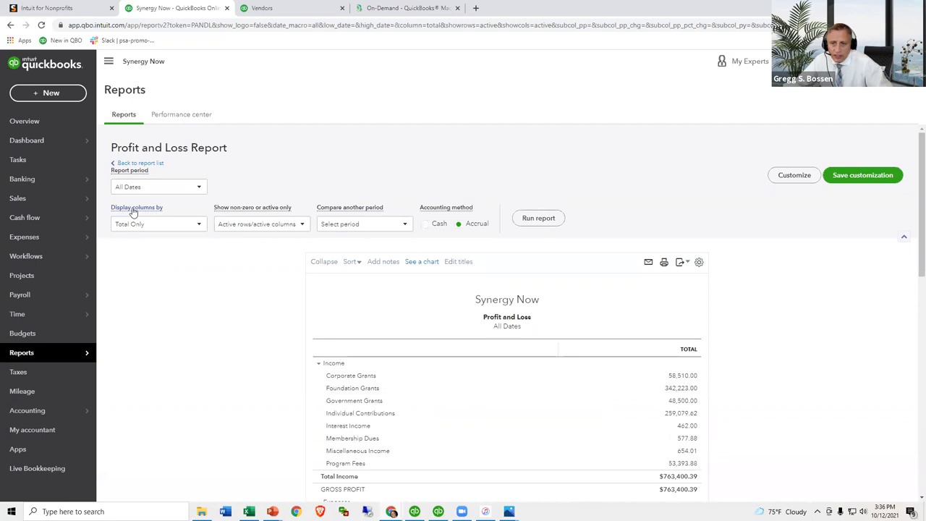
Display the Profit and Loss columns by Classes, rerun the report and review it down to Net Income.
left_click(199, 224)
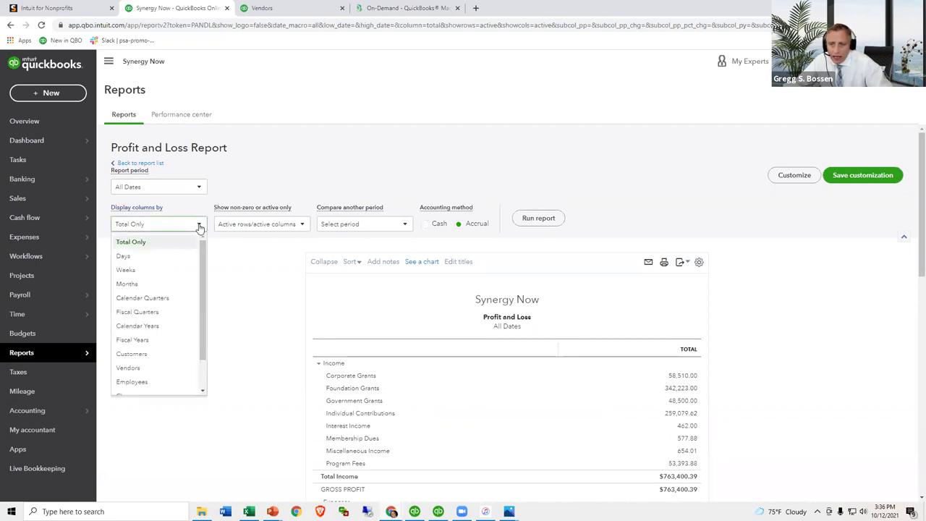
scroll(183, 271, "down", 1)
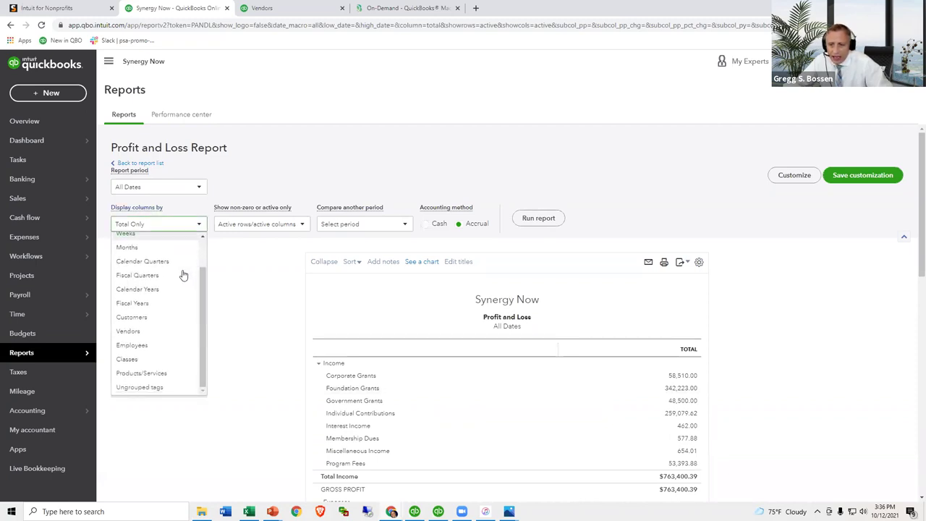
left_click(149, 358)
left_click(542, 218)
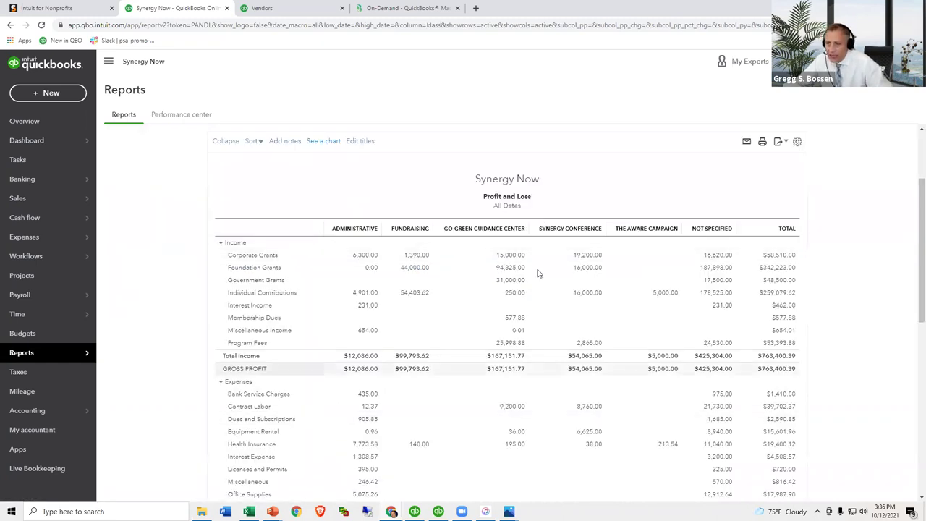
scroll(555, 369, "down", 1)
scroll(556, 369, "down", 3)
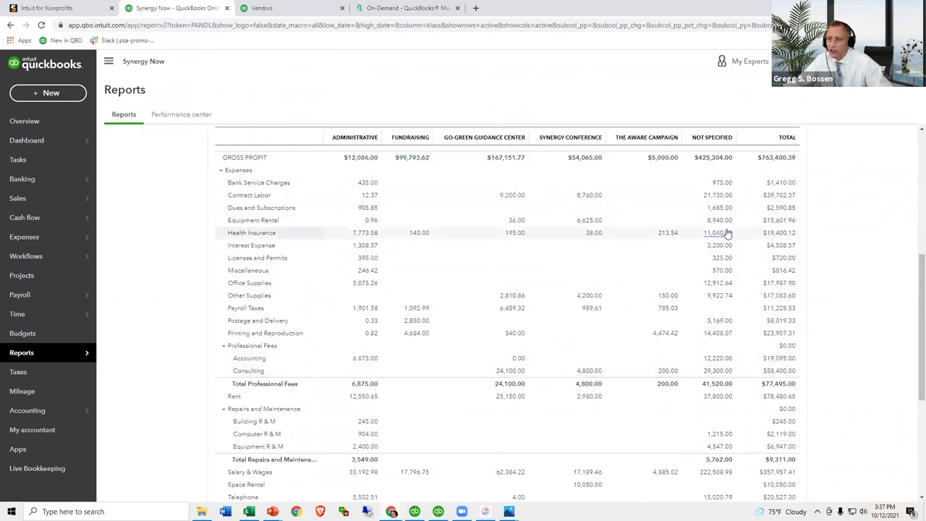
scroll(553, 231, "down", 3)
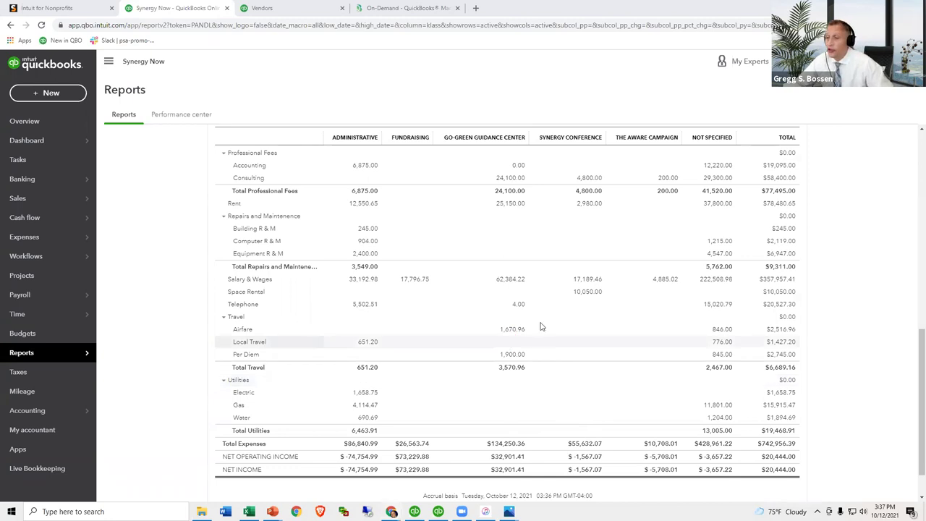
scroll(557, 272, "up", 8)
scroll(558, 273, "up", 1)
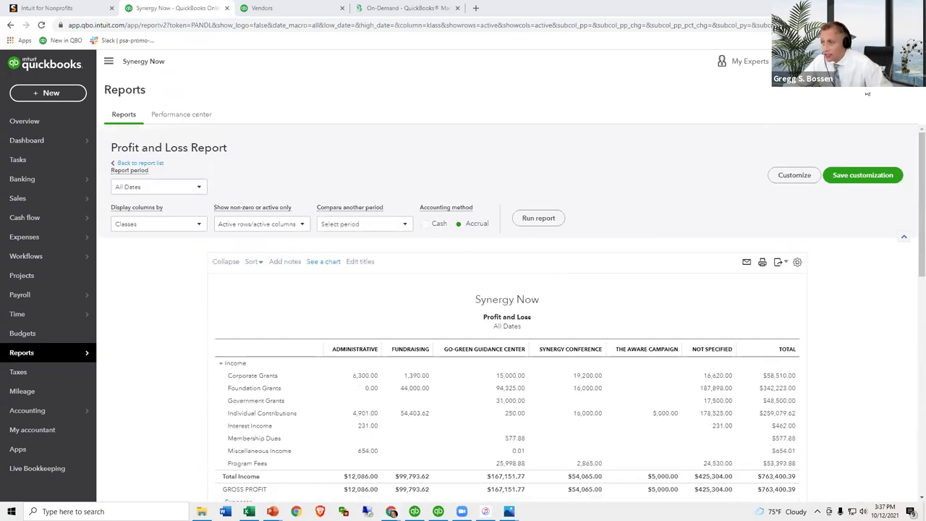
Open the Categories options in the advanced account settings and assign classes as One to each row in transaction.
left_click(881, 61)
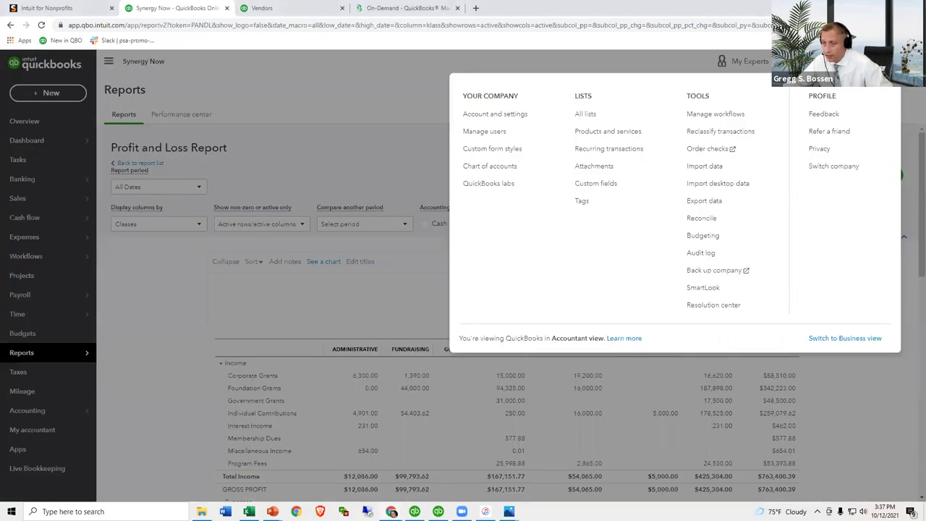
left_click(511, 116)
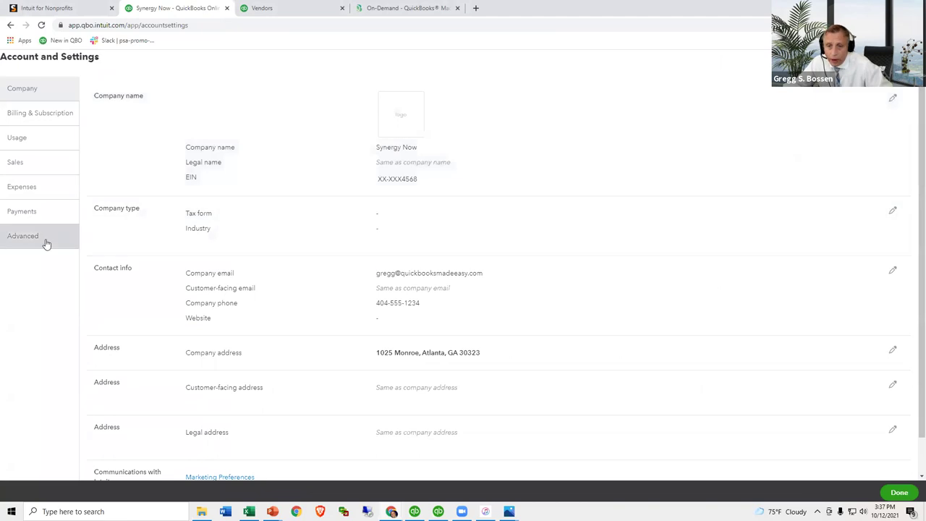
left_click(47, 237)
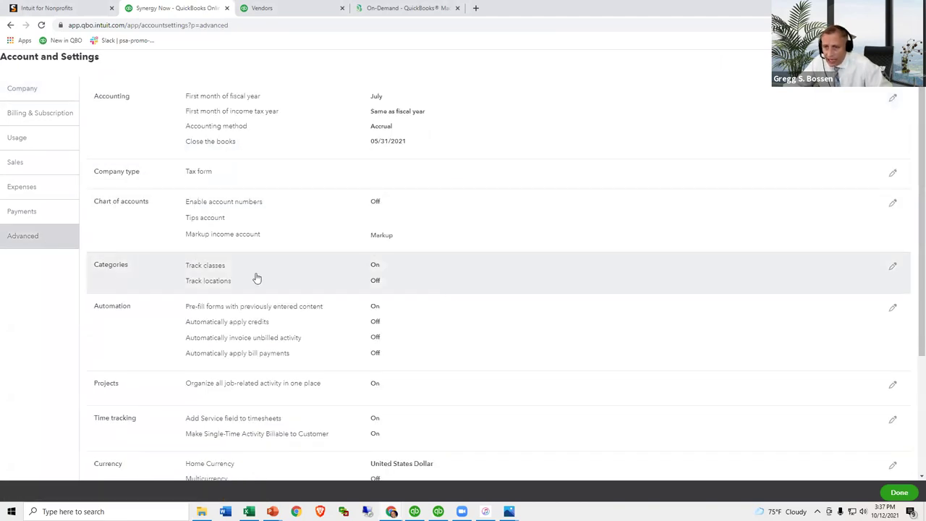
left_click(223, 286)
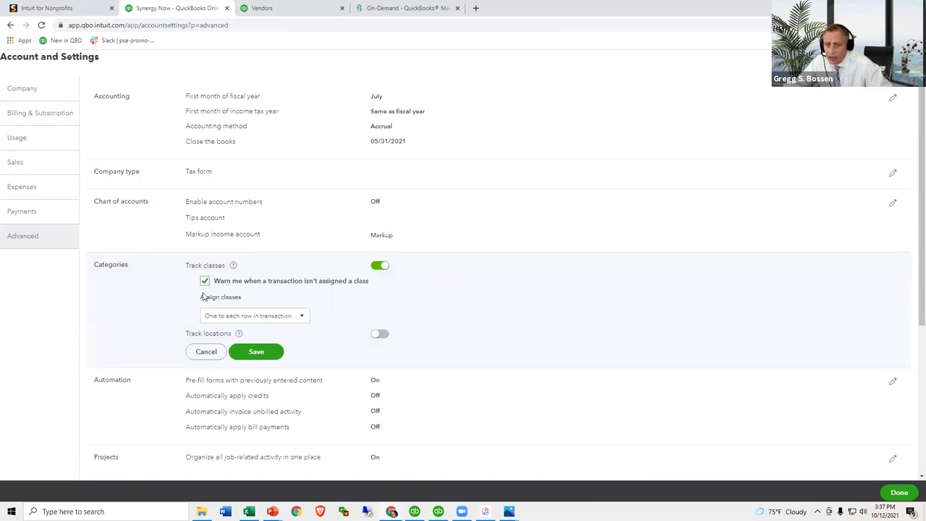
left_click(299, 322)
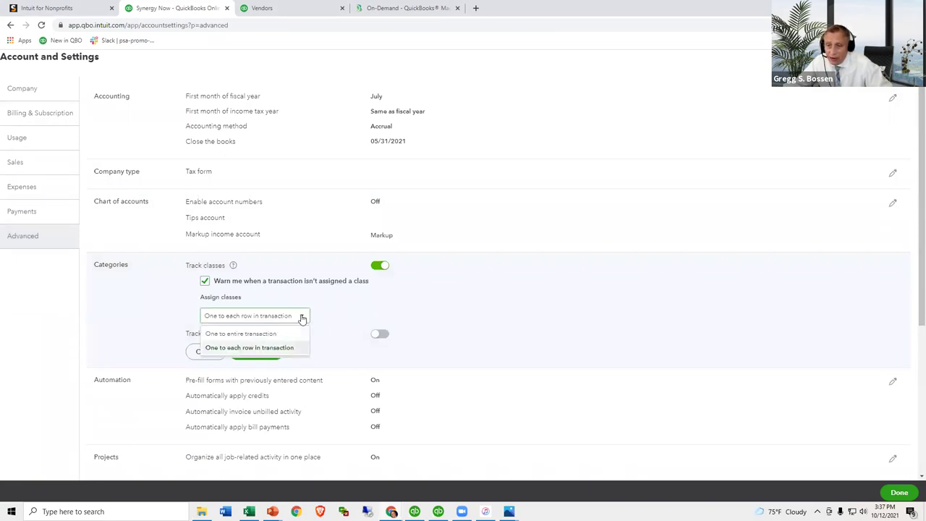
left_click(278, 348)
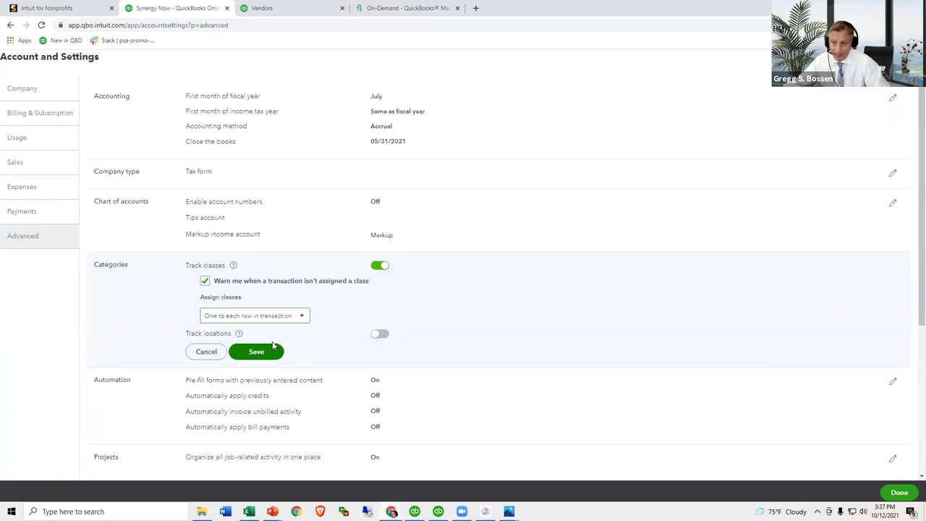
Turn on Track locations with the Location label, save the category settings and close the account settings.
left_click(380, 335)
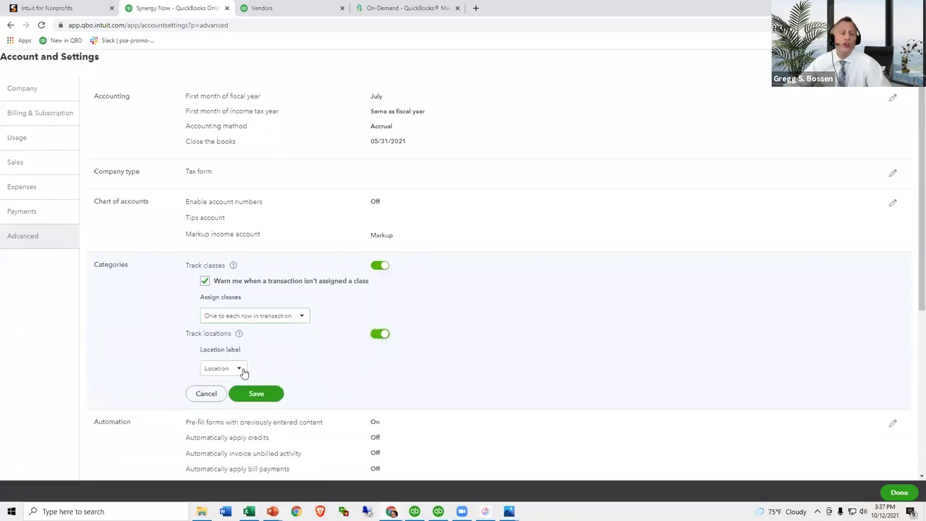
left_click(254, 395)
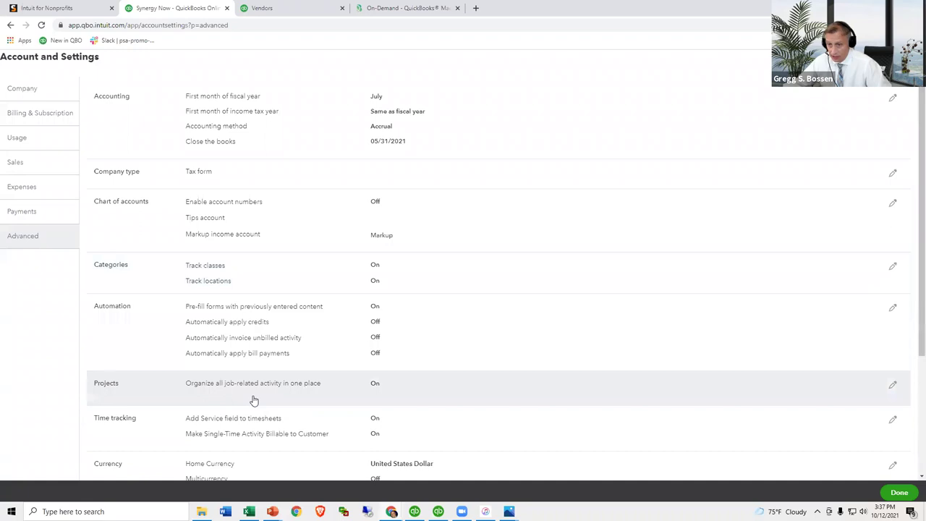
left_click(900, 494)
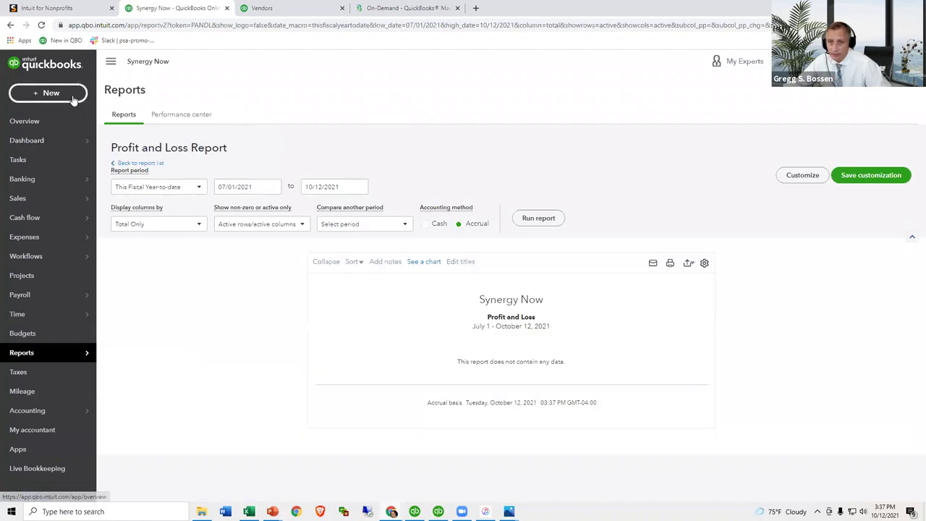
Start a new check and fill its first category line with Dues and Subscriptions and the class Fundraising.
left_click(78, 94)
left_click(141, 171)
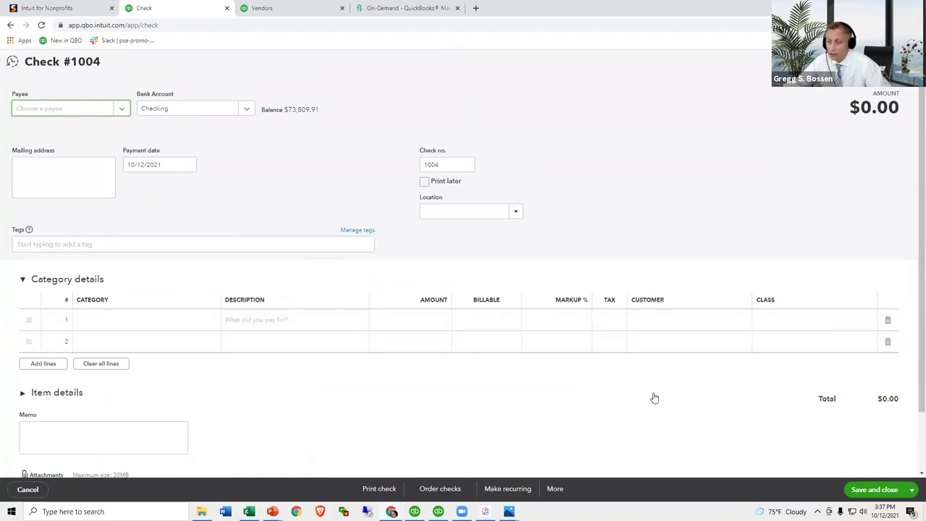
left_click(210, 323)
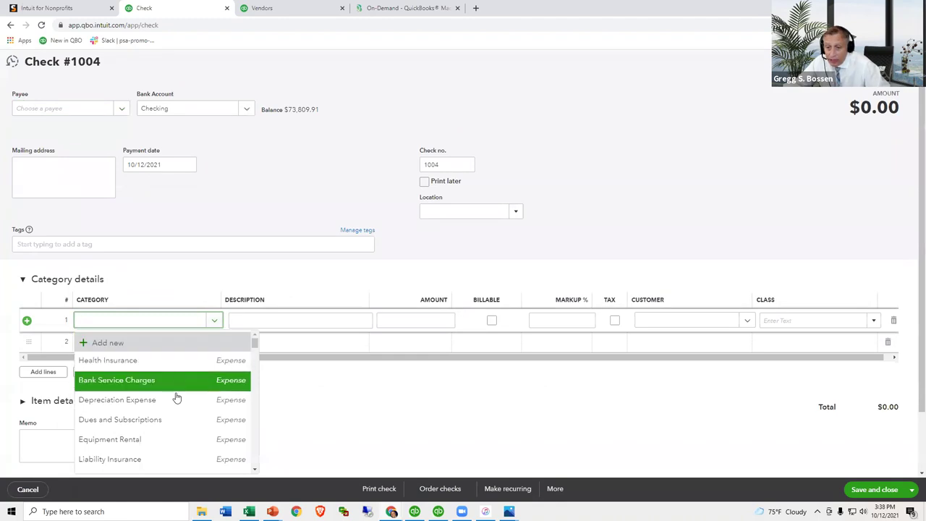
left_click(178, 419)
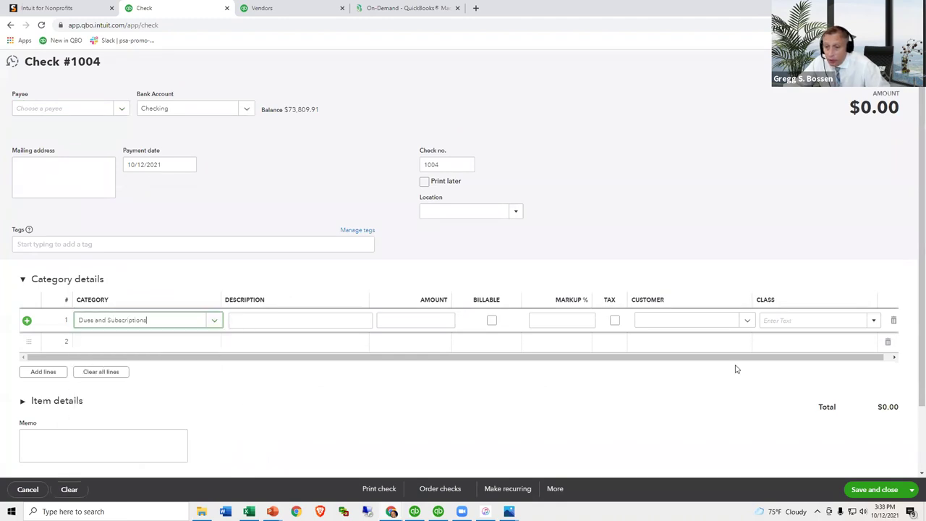
left_click(872, 321)
left_click(804, 373)
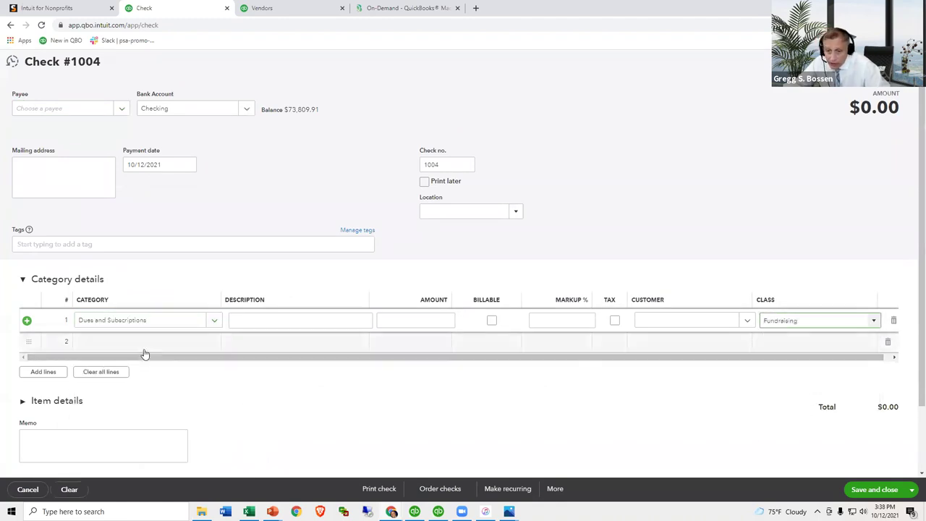
Add a second check line for Dues and Subscriptions with the class Go-Green Guidance Center.
left_click(144, 351)
type("du")
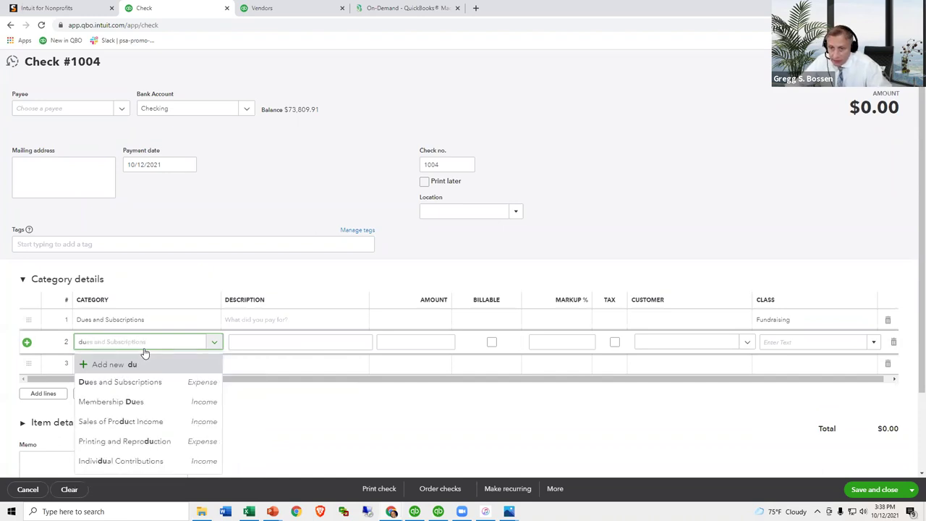
left_click(155, 390)
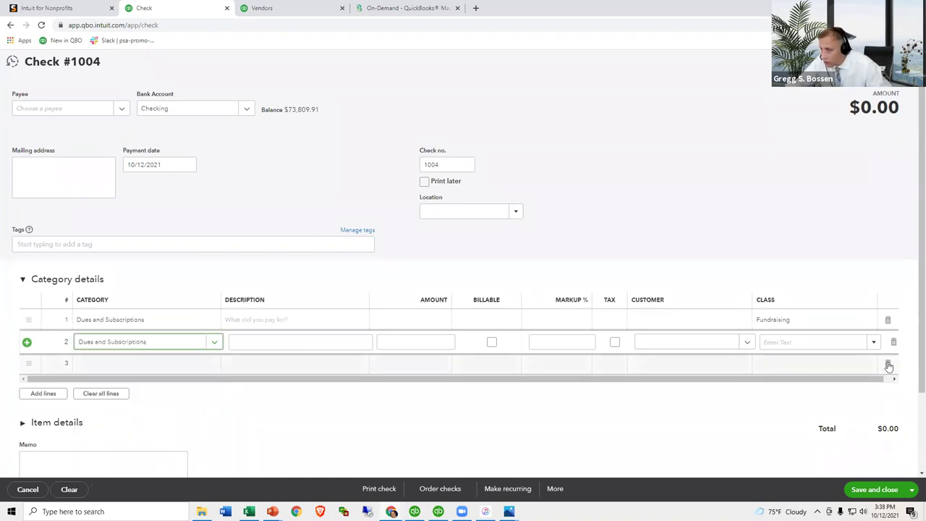
left_click(873, 343)
left_click(808, 413)
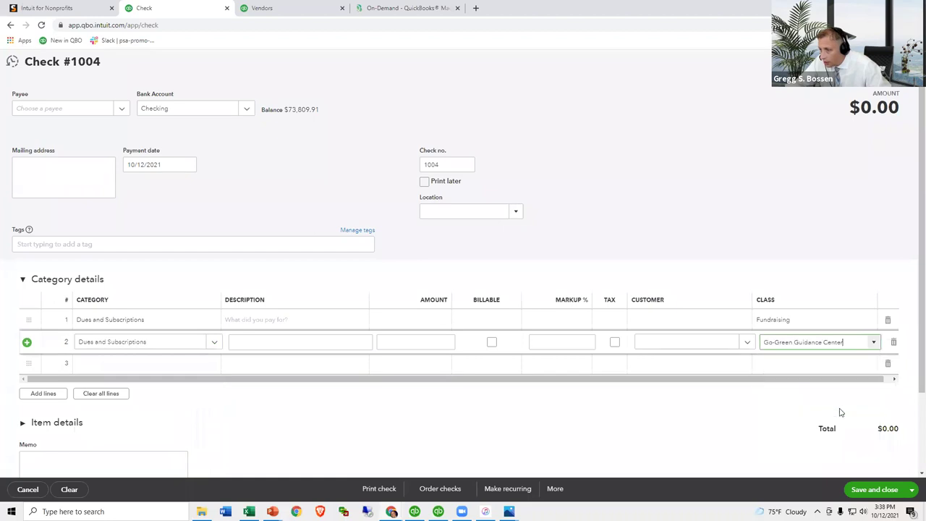
Show the check's Location choices and leave the check without saving.
left_click(516, 211)
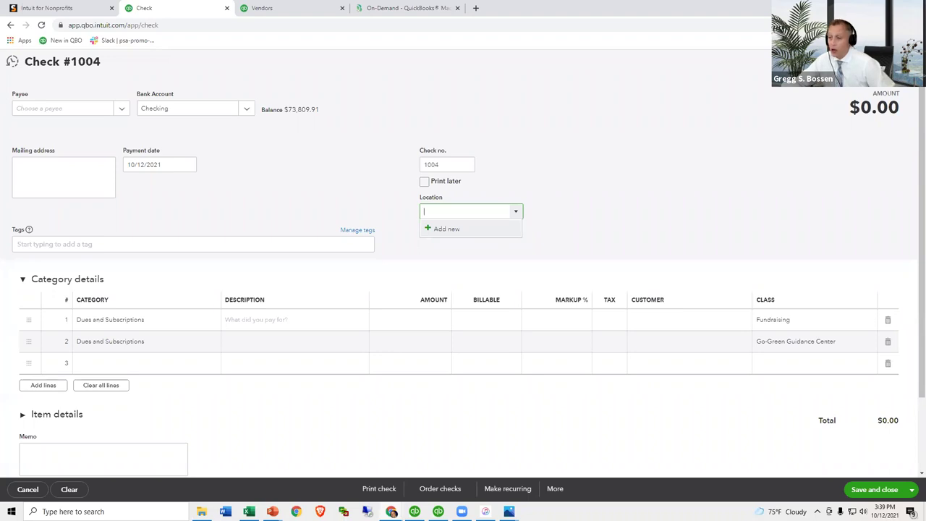
left_click(908, 61)
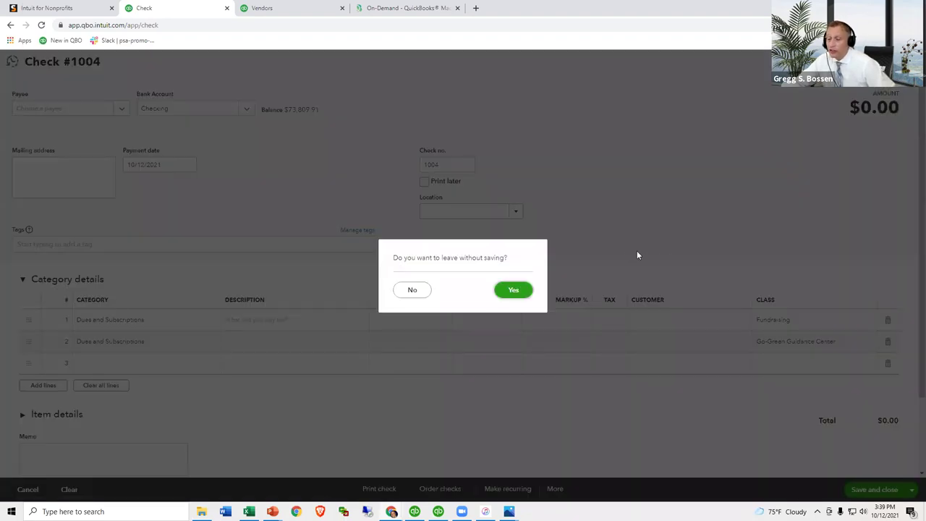
left_click(524, 291)
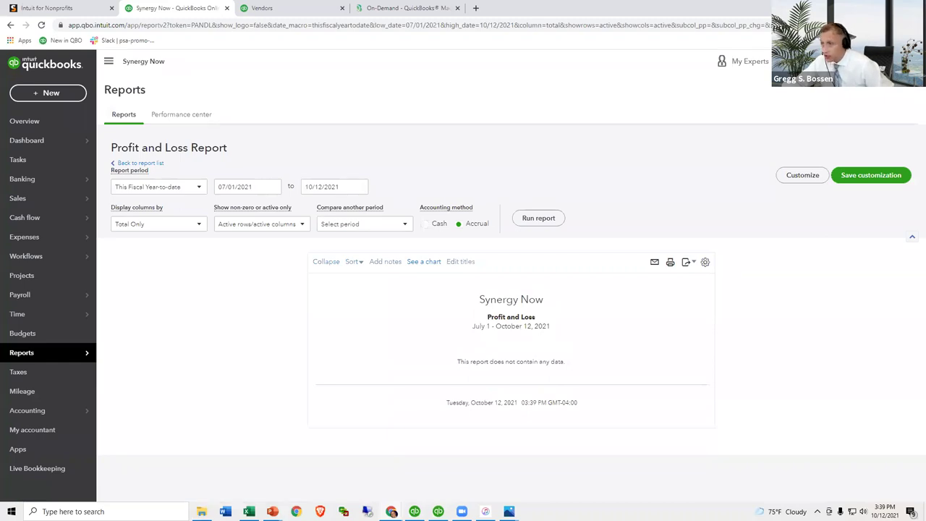
Sign out of the Synergy Now company and sign back in with the filled-in account credentials.
left_click(906, 60)
left_click(854, 178)
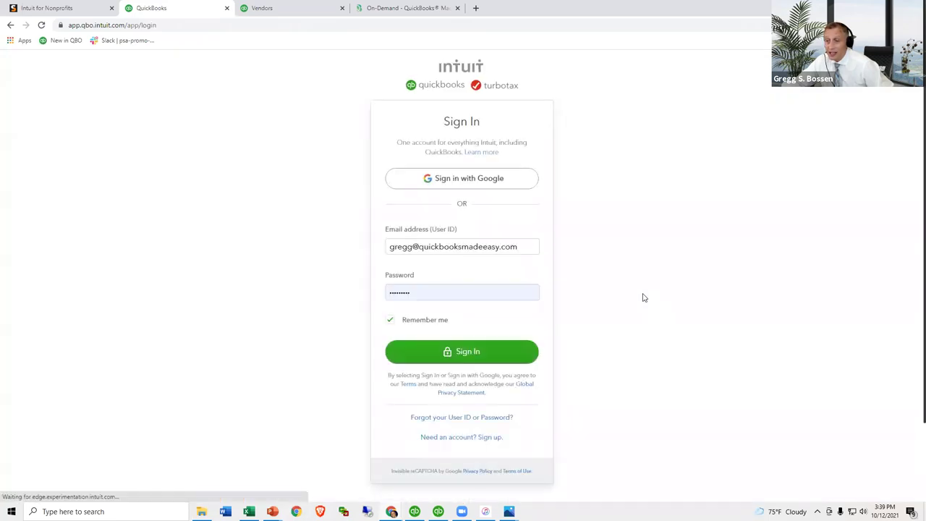
scroll(641, 296, "down", 2)
left_click(483, 256)
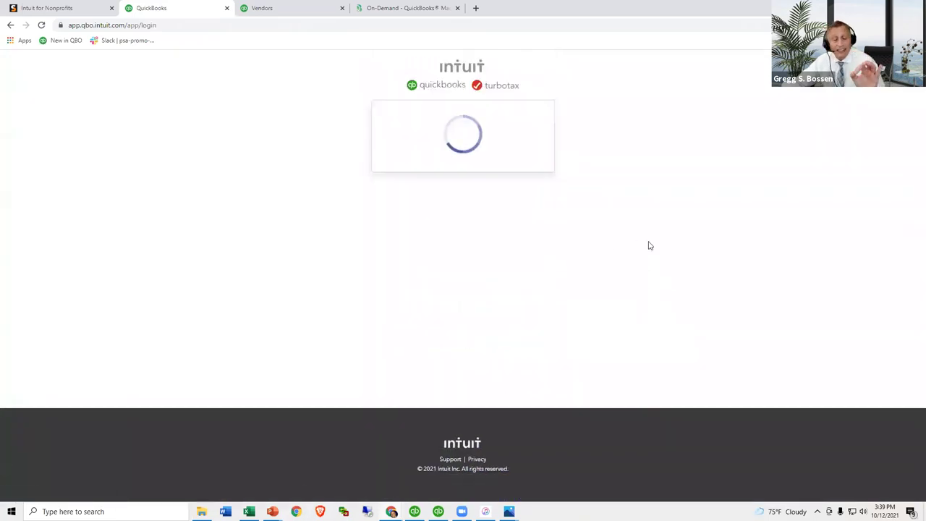
Open the 2021 New Non-Profit Advanced Budgeting Restricted Grants company and dismiss its billing page and insurance ad.
scroll(648, 246, "down", 2)
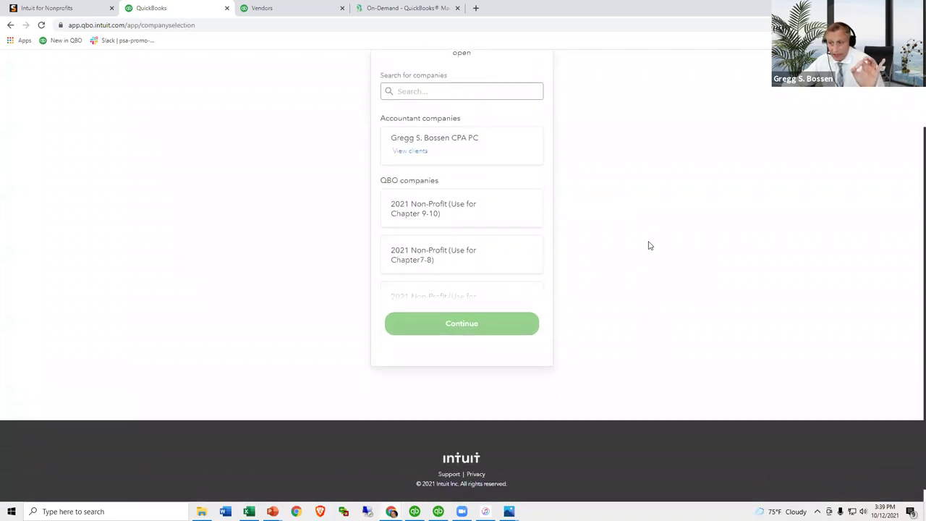
scroll(494, 248, "down", 5)
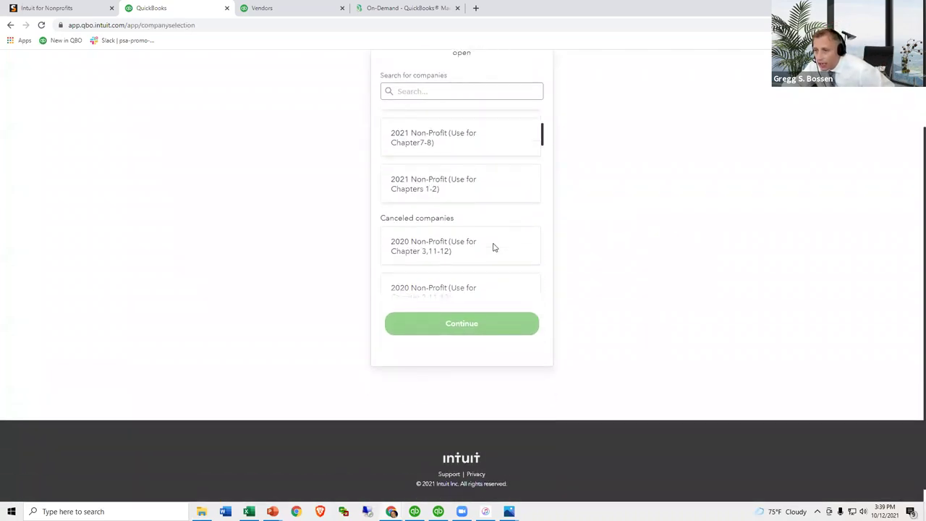
scroll(493, 249, "down", 1)
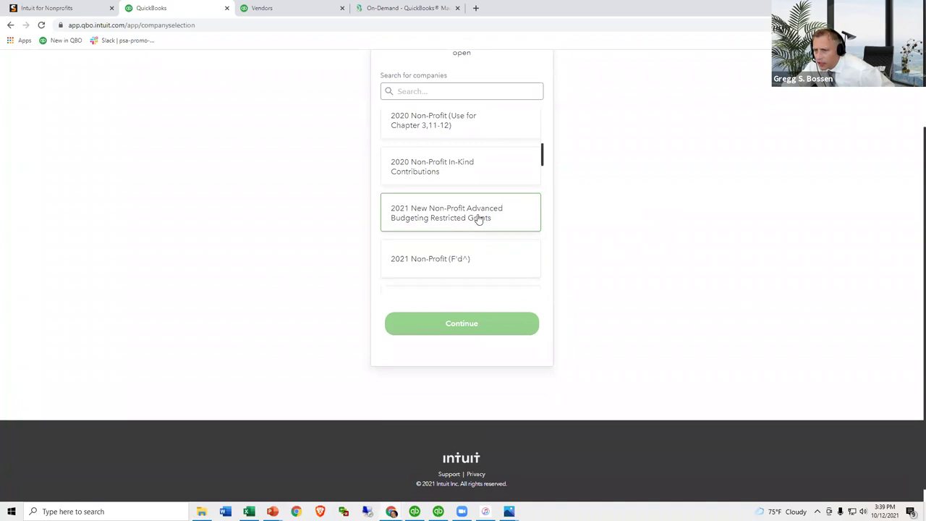
left_click(480, 222)
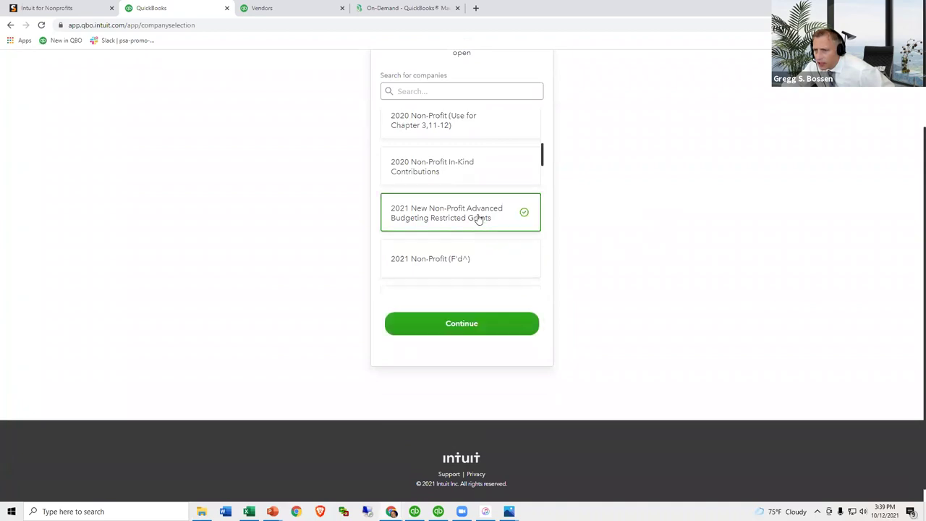
left_click(468, 323)
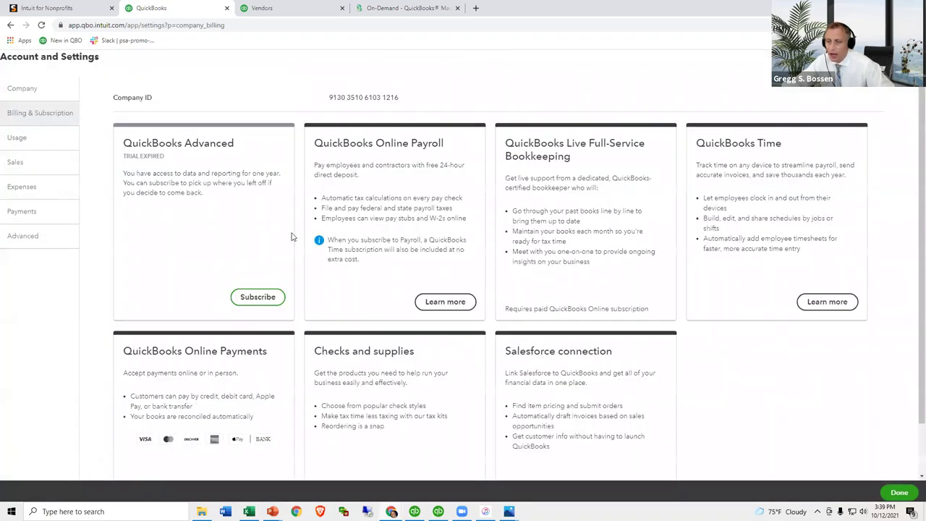
left_click(901, 489)
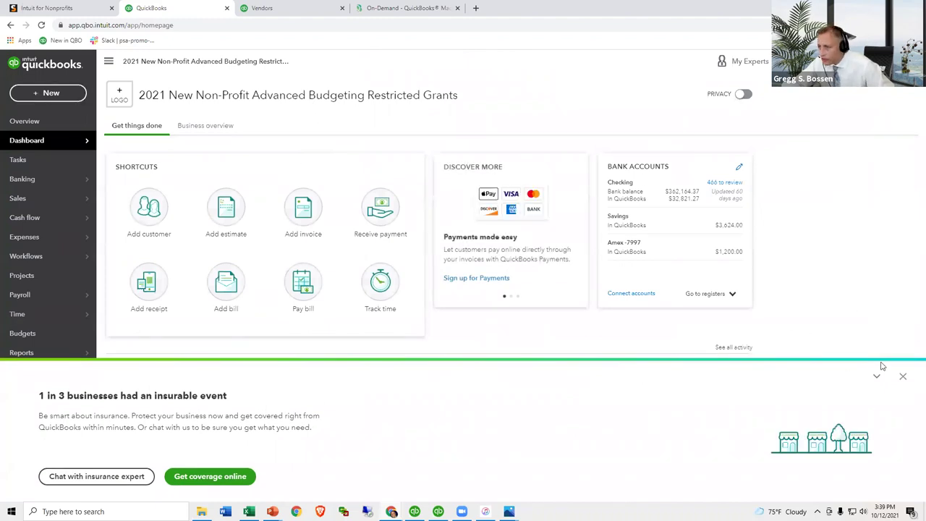
left_click(902, 376)
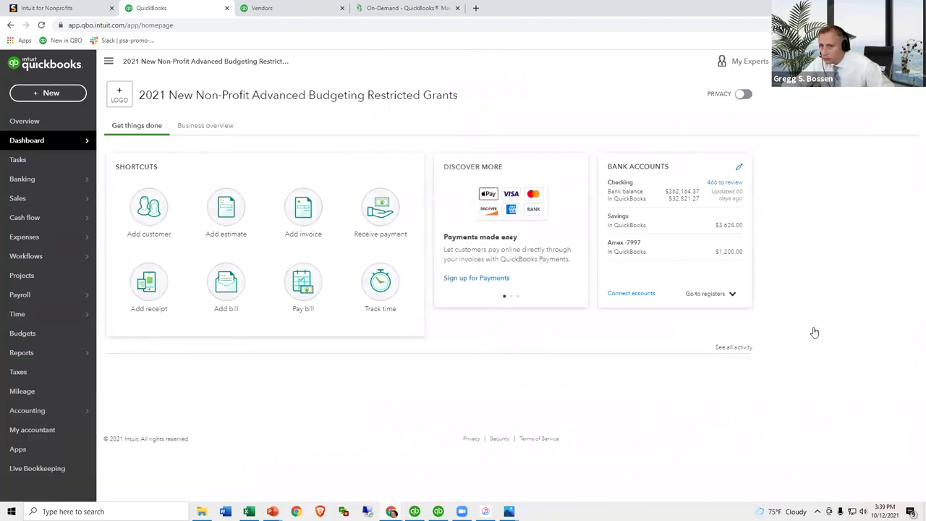
Start a new check with a first line for 6165 Space Rental and the class 01 Go-Green Guidance Center.
left_click(74, 94)
left_click(144, 167)
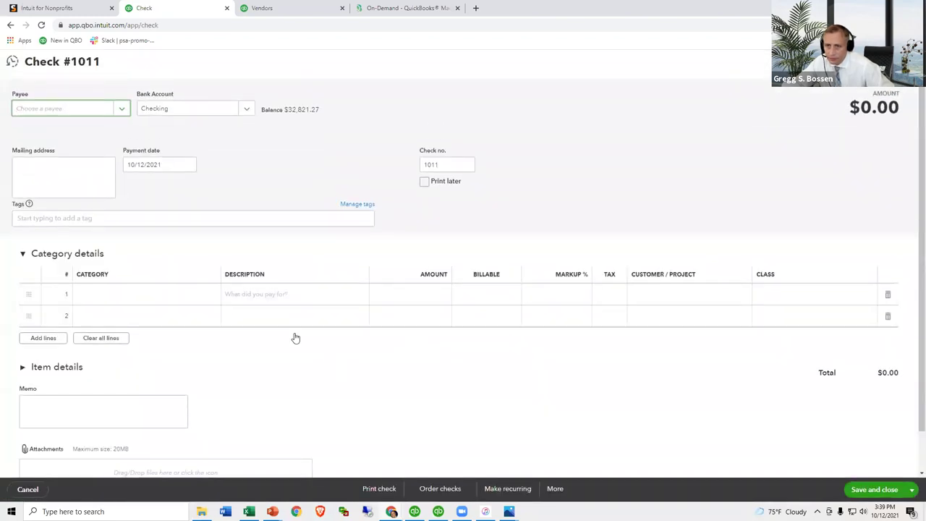
left_click(209, 300)
left_click(210, 300)
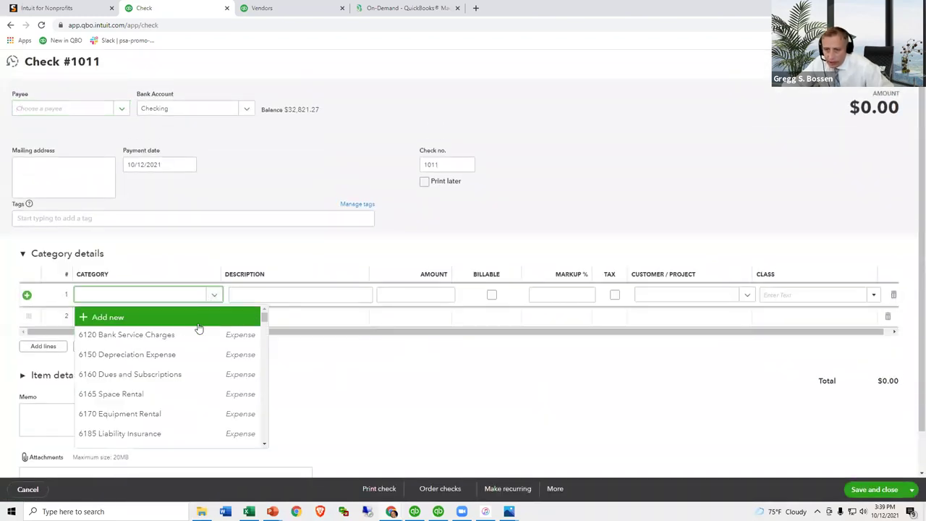
left_click(149, 394)
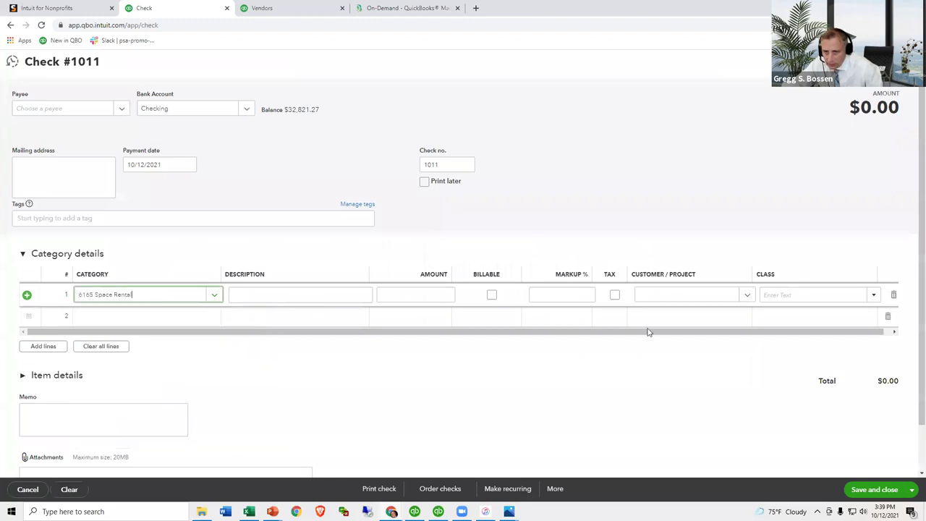
left_click(874, 295)
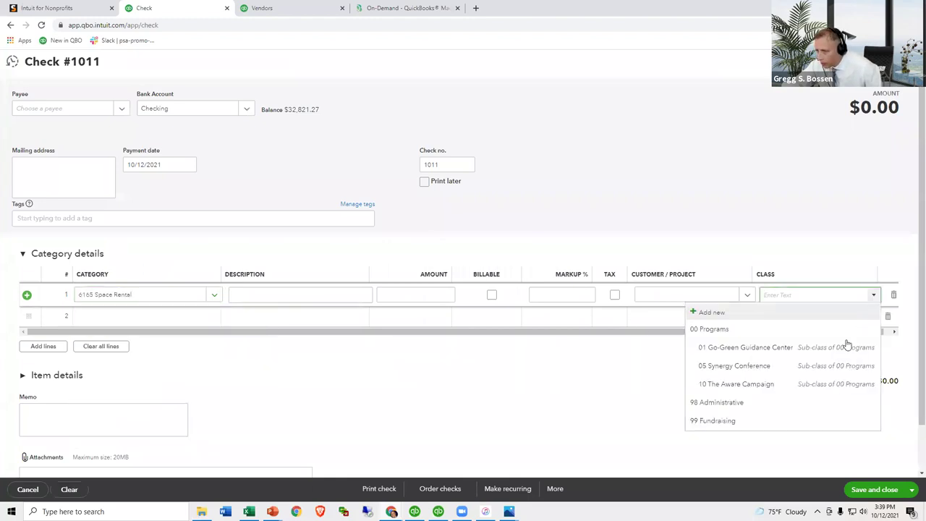
left_click(826, 356)
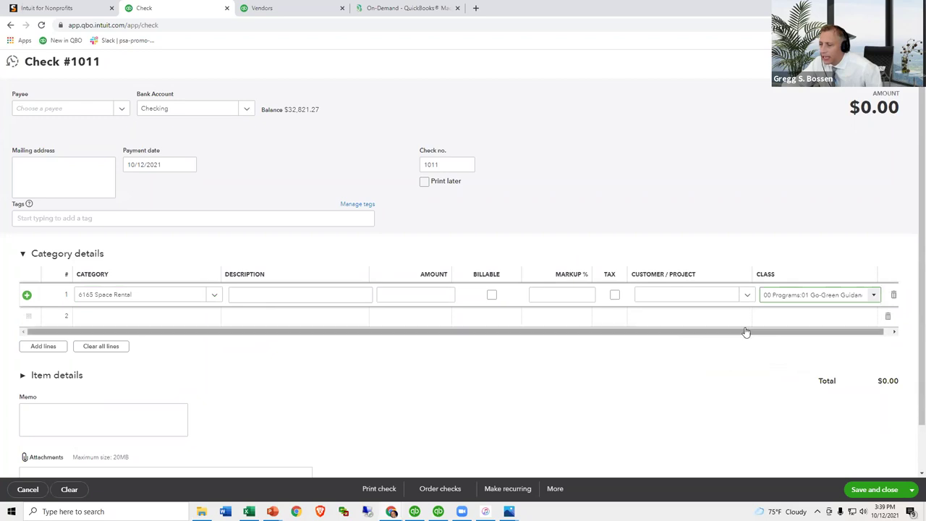
Assign the check's space rental line to the Help 4 U 2019 grant, and leave the check without saving.
left_click(748, 296)
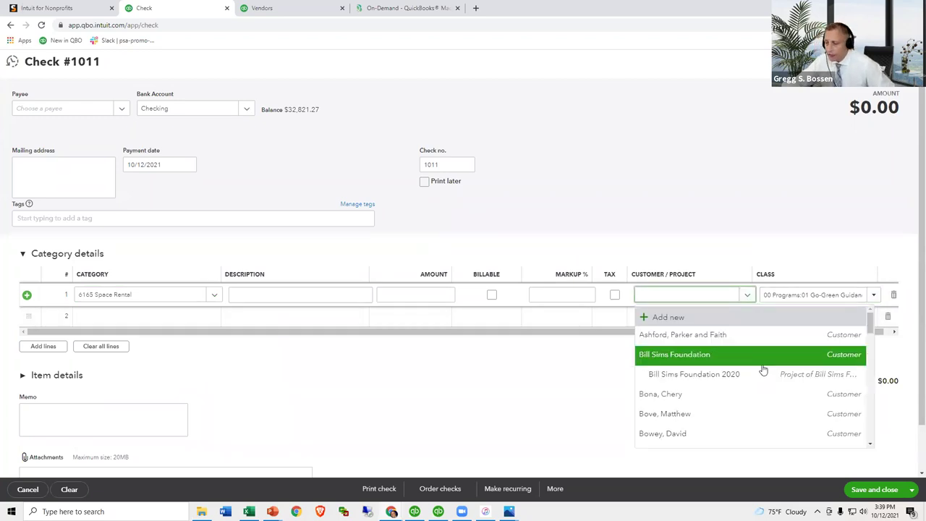
scroll(763, 370, "down", 6)
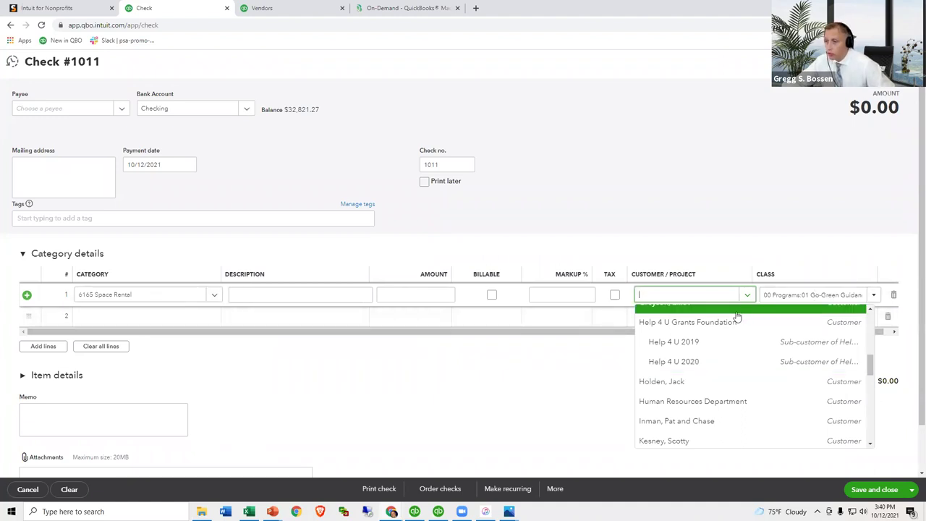
left_click(712, 343)
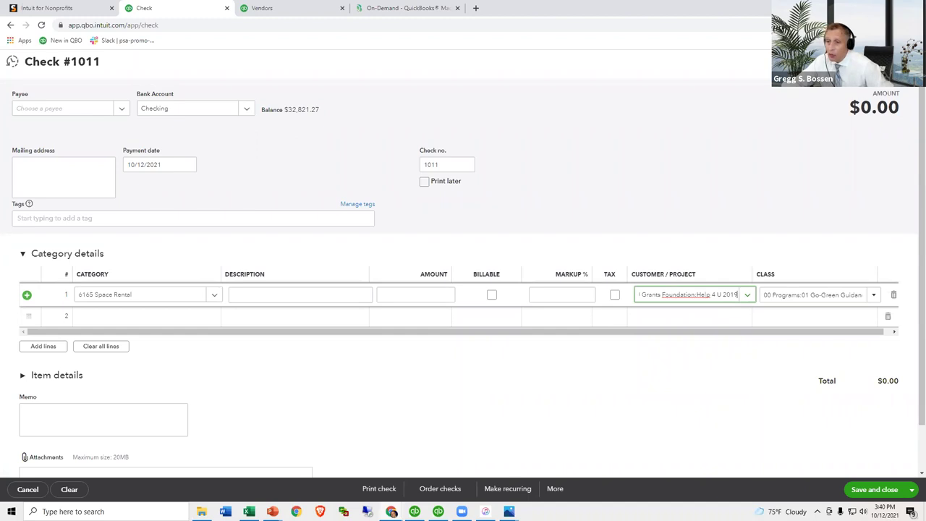
key("Escape")
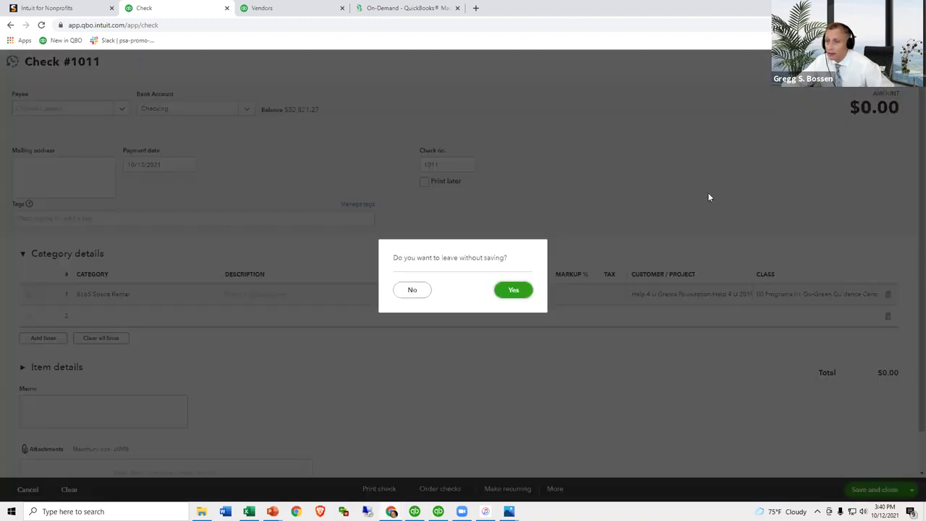
left_click(526, 288)
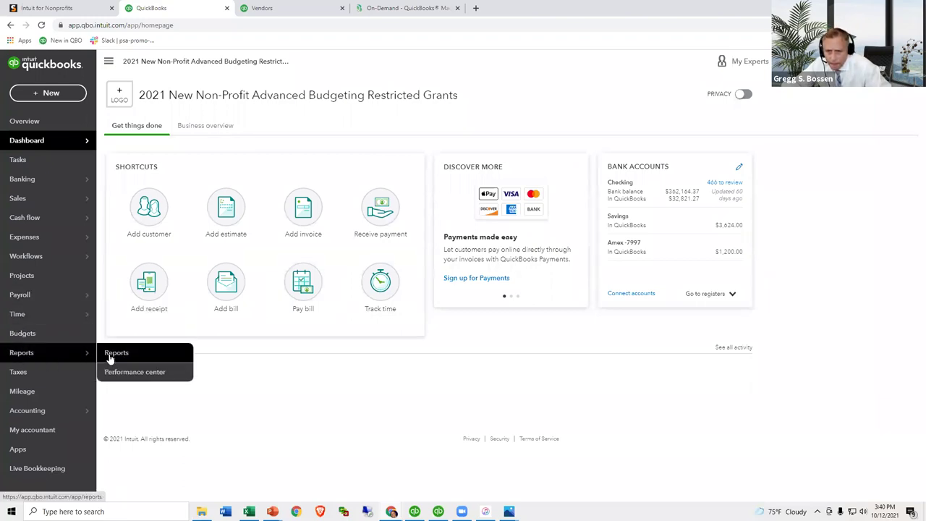
Open the custom report RAAC Grant 2-24 to 25 and review its budget versus actual figures.
left_click(111, 358)
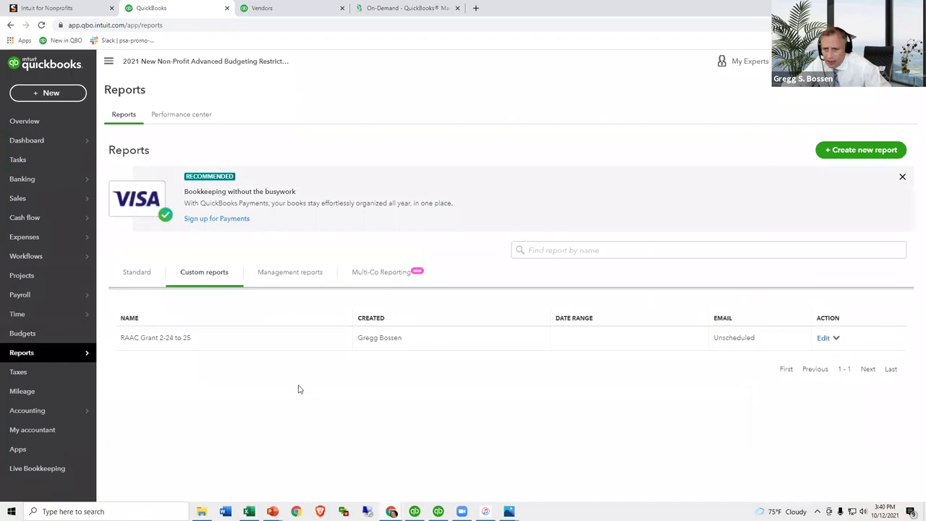
left_click(158, 340)
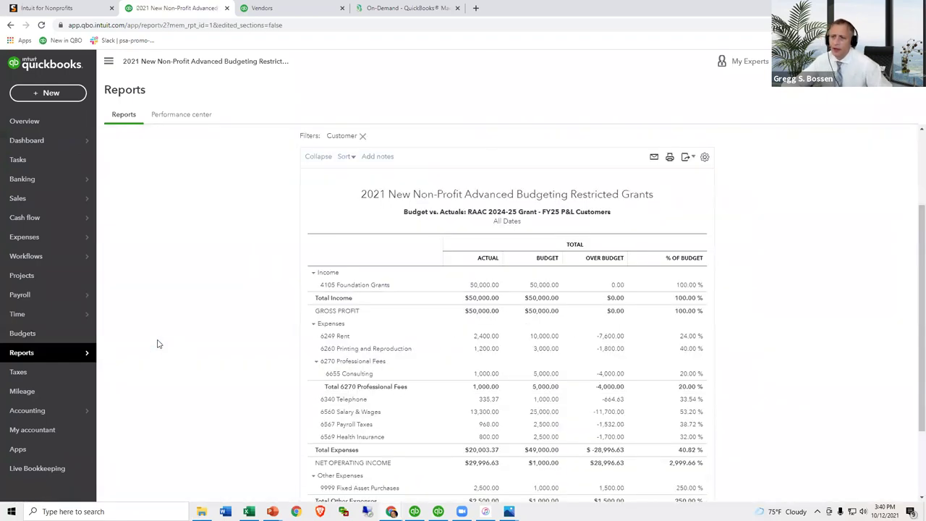
scroll(786, 342, "down", 2)
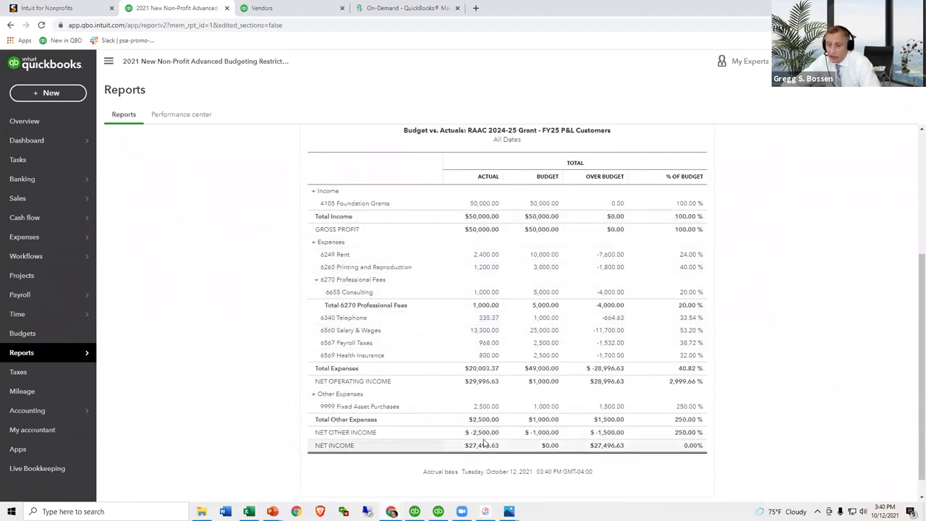
Drill down from the 6340 Telephone actual amount to inspect the AT&T expense's Customer/Project coding, and return to the Budget vs. Actuals report.
left_click(486, 318)
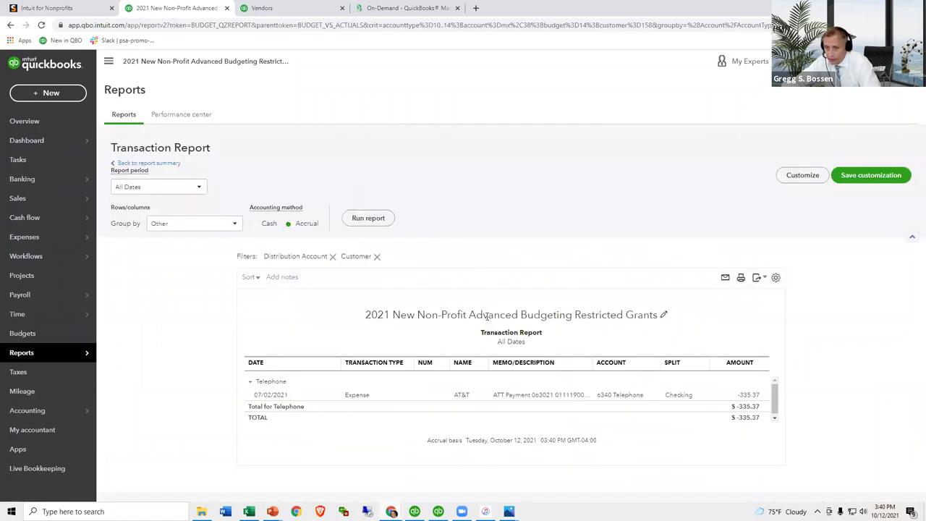
left_click(497, 397)
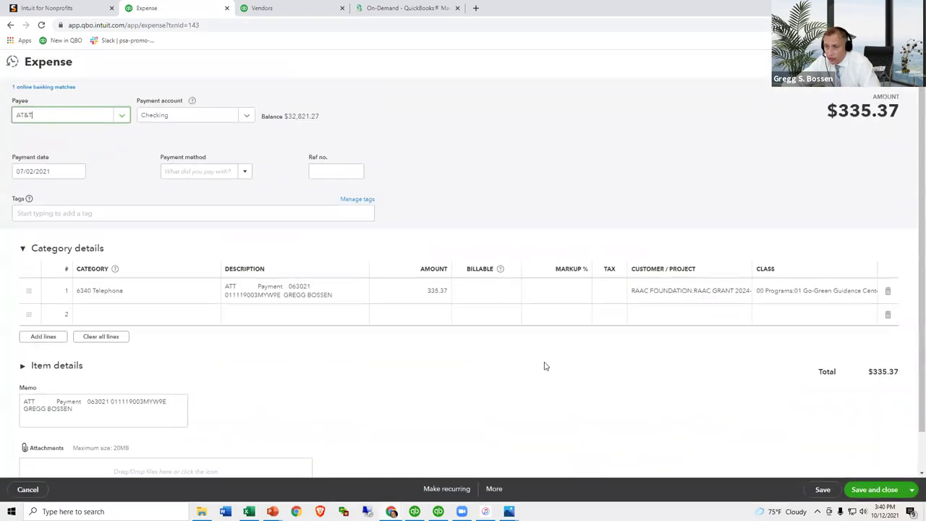
left_click(667, 301)
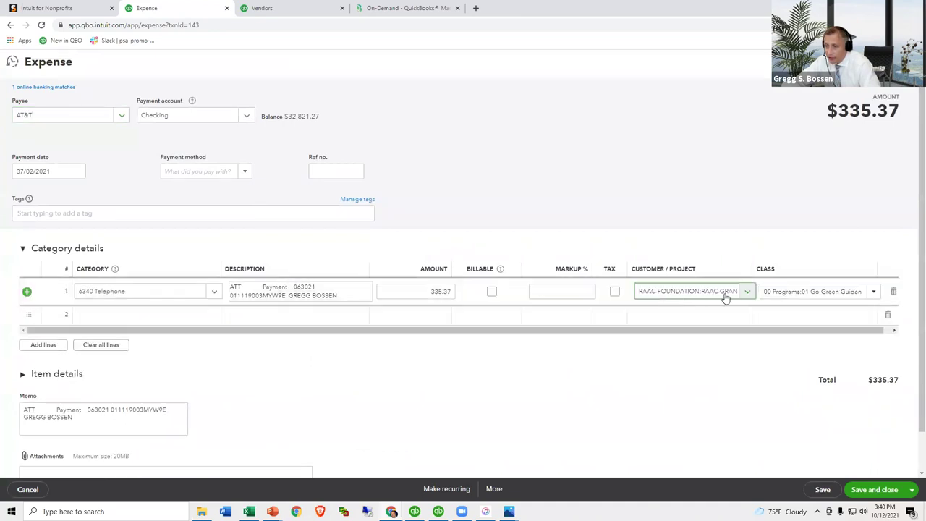
left_click(750, 289)
left_click(750, 289)
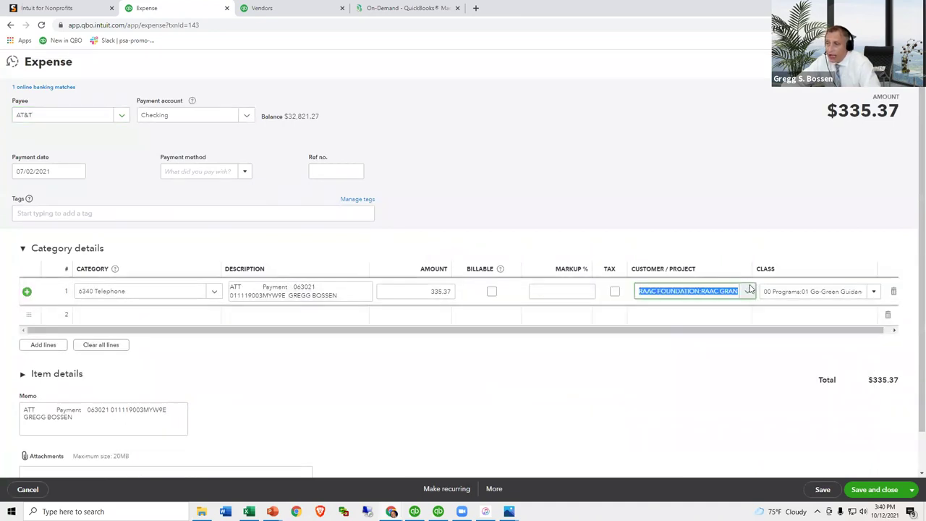
left_click(908, 61)
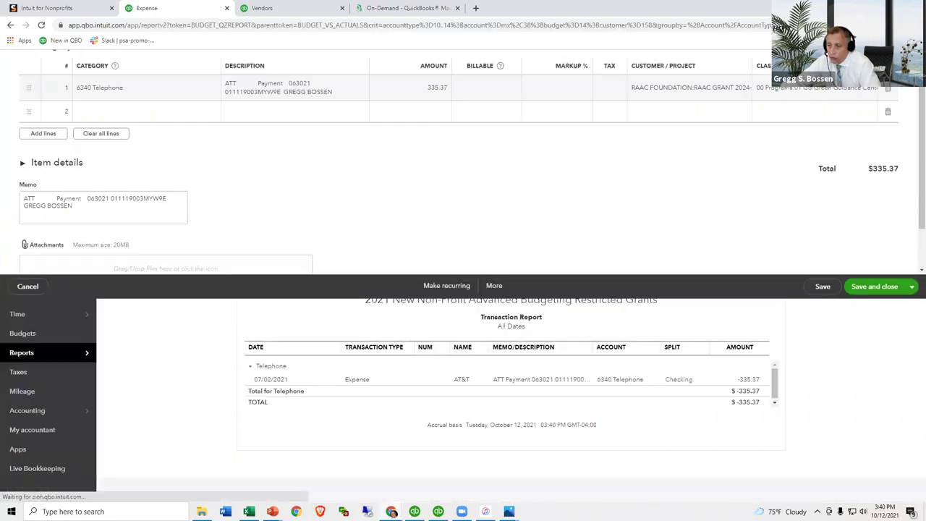
left_click(166, 165)
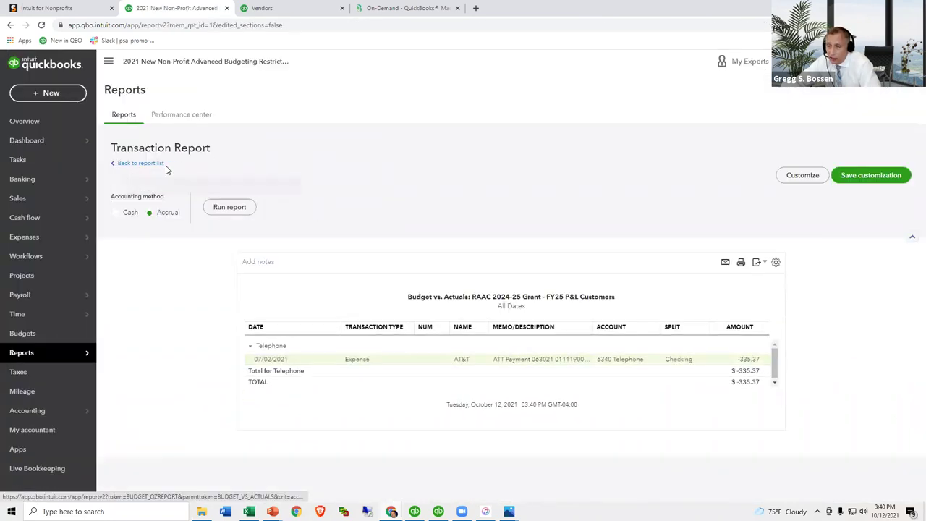
scroll(195, 240, "down", 2)
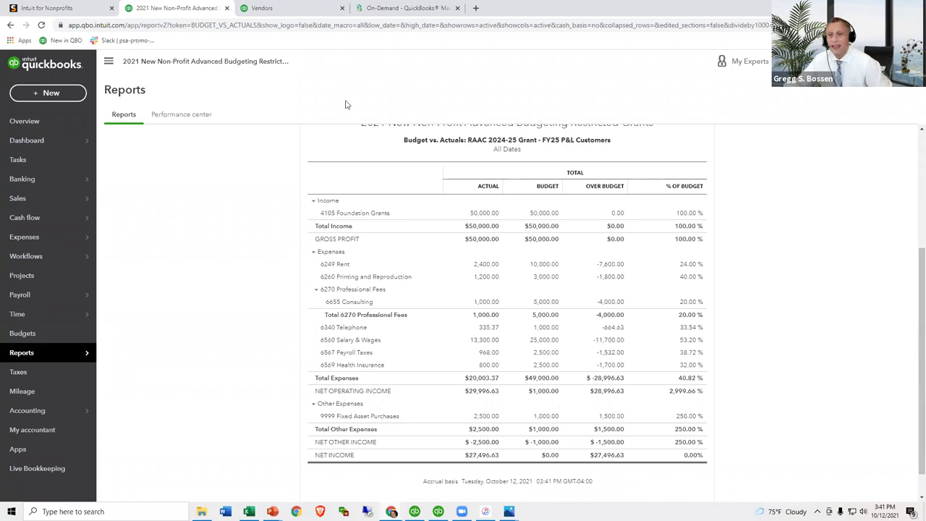
Switch to the QuickBooks Made Easy website and look through its upcoming webinars, including the November Fundamentals series and December Grant Station workshops.
left_click(403, 9)
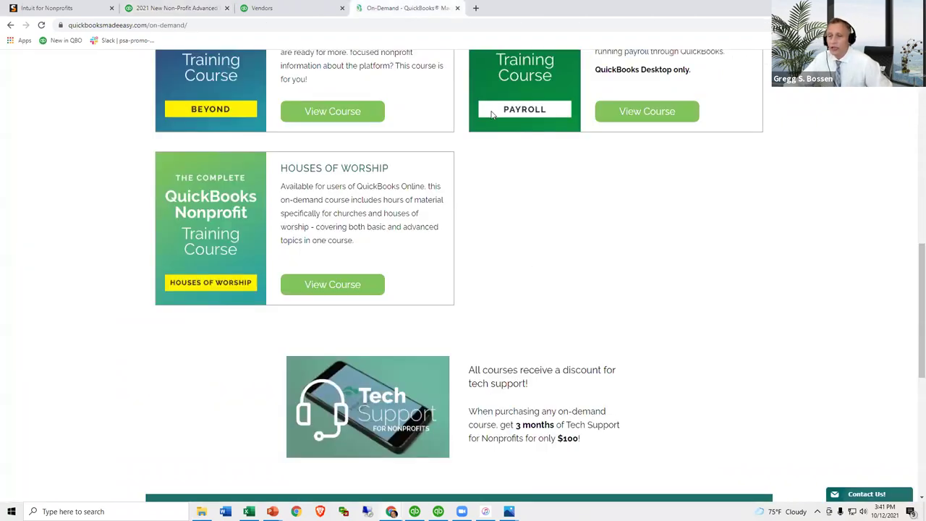
scroll(490, 114, "up", 10)
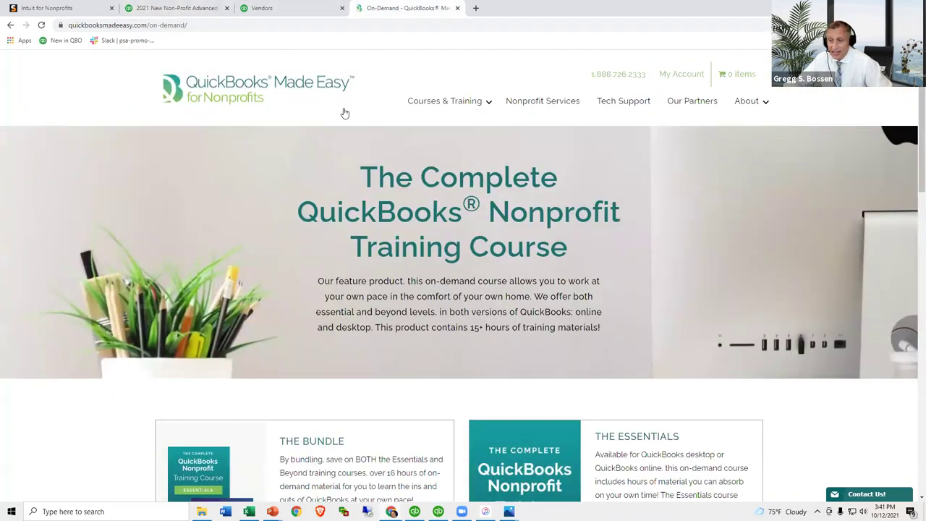
mouse_move(444, 104)
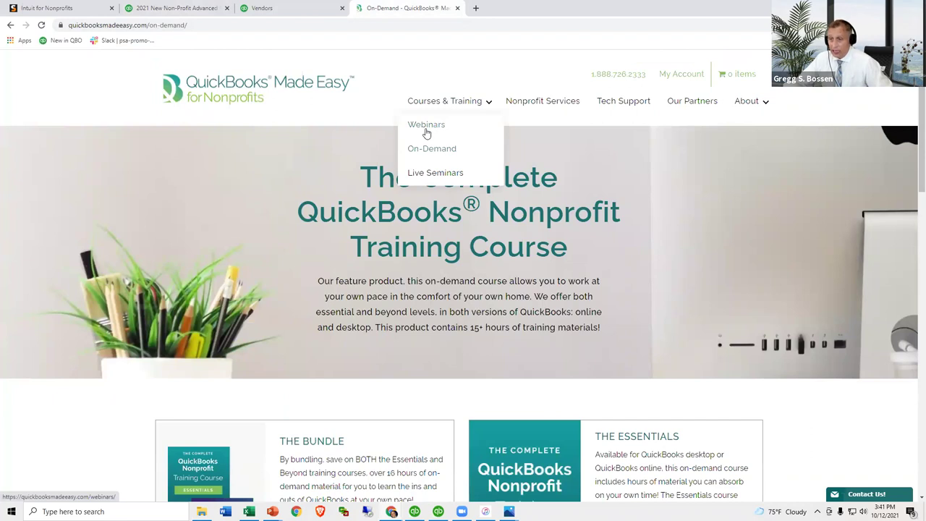
left_click(425, 132)
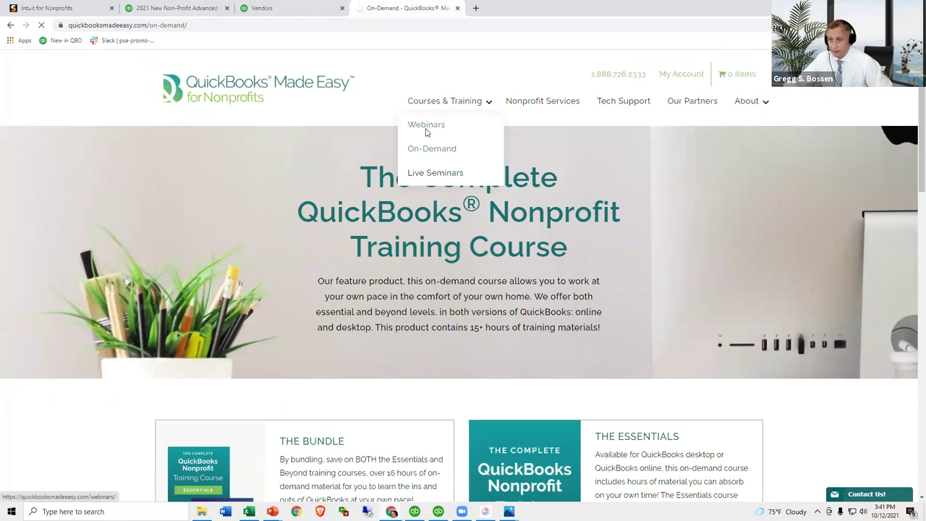
scroll(425, 132, "down", 4)
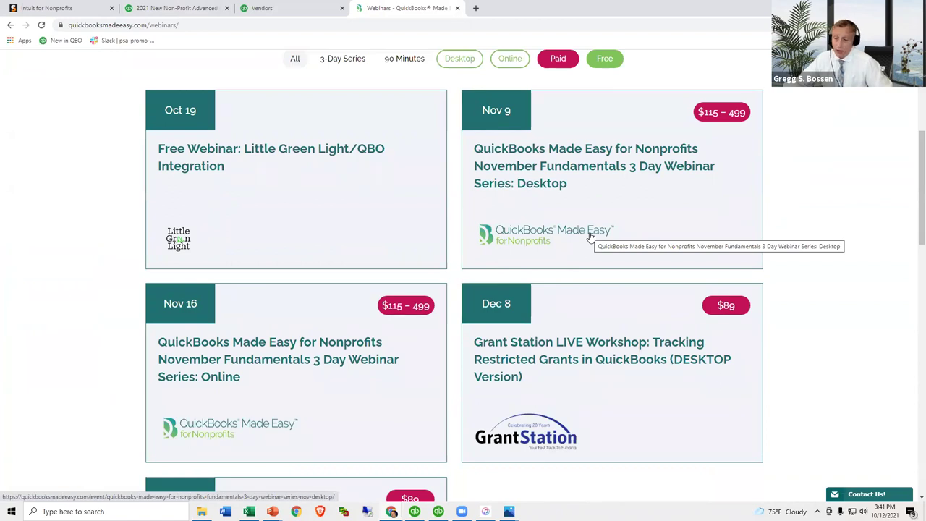
scroll(590, 237, "down", 1)
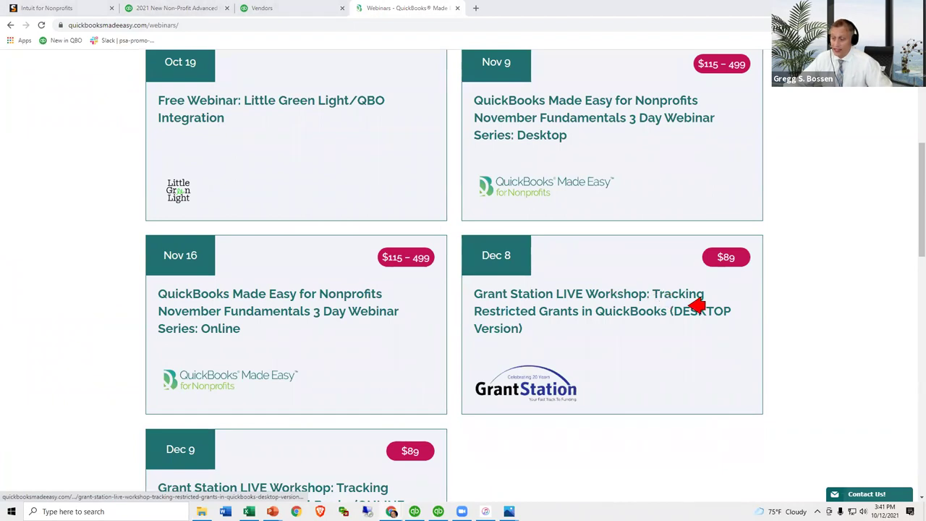
scroll(470, 352, "down", 3)
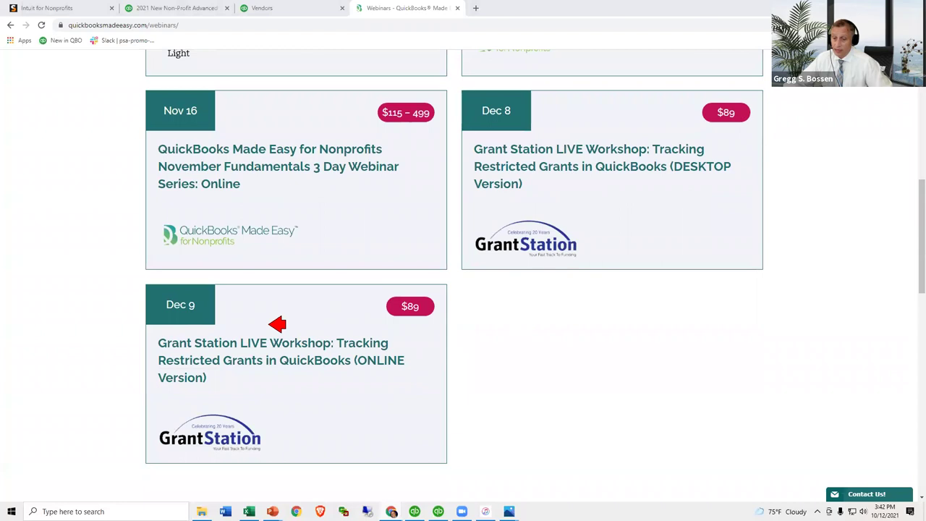
scroll(547, 299, "up", 3)
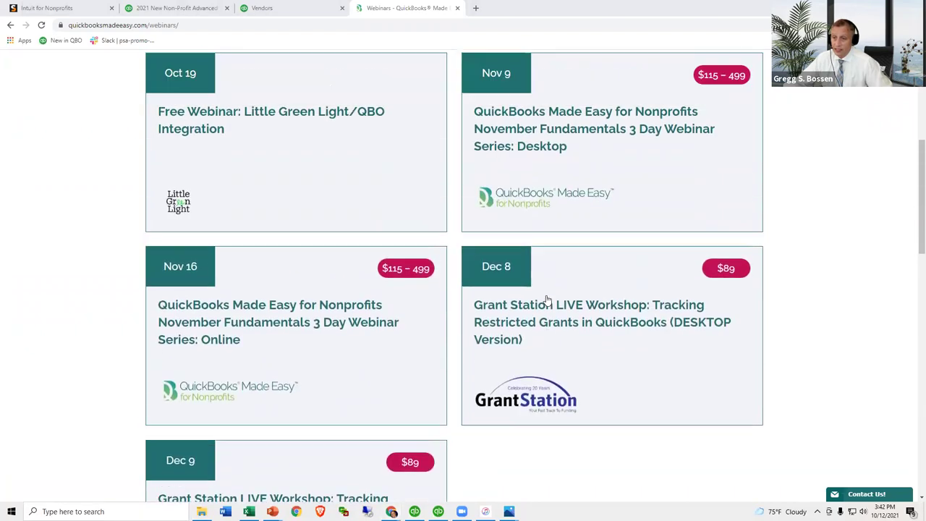